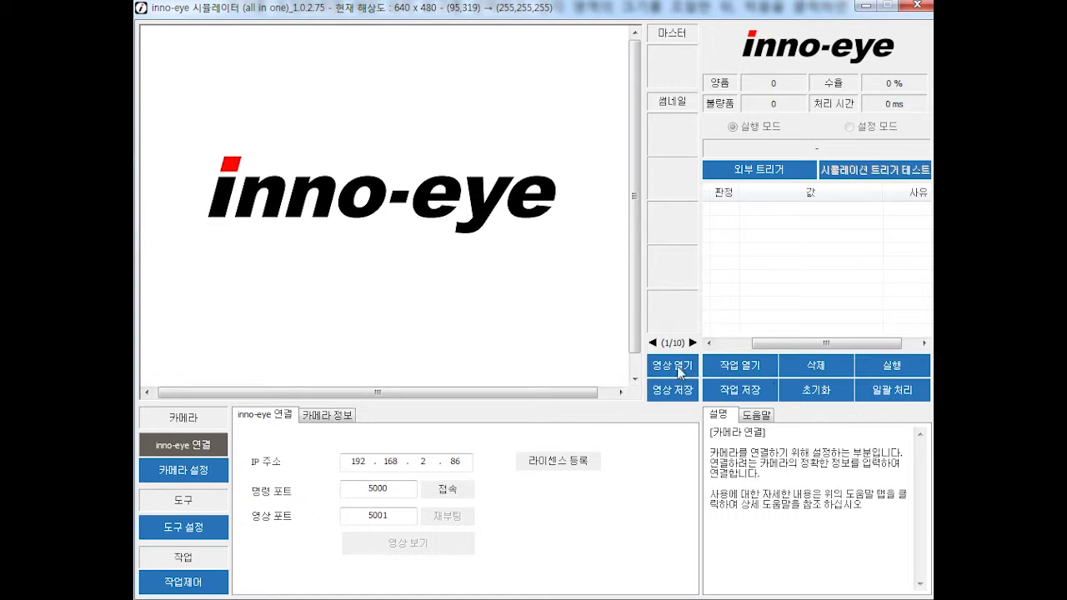
Load Image00001.bmp, Image00008.bmp and Image00009.bmp together from the C:\DIVison\Image\Sample\밝기 folder
left_click(673, 369)
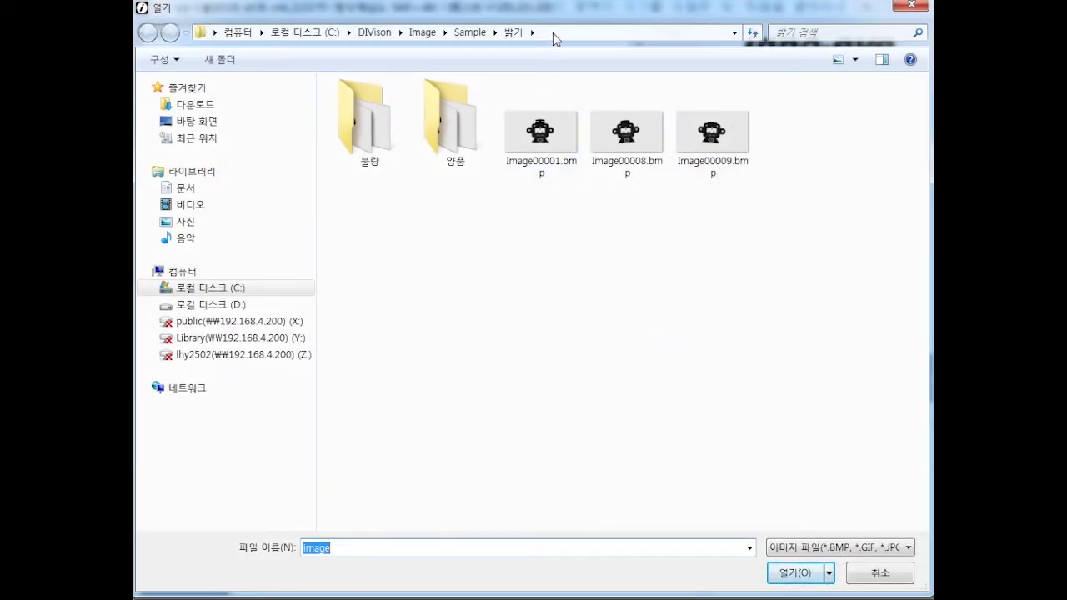
left_click(553, 33)
left_click(373, 35)
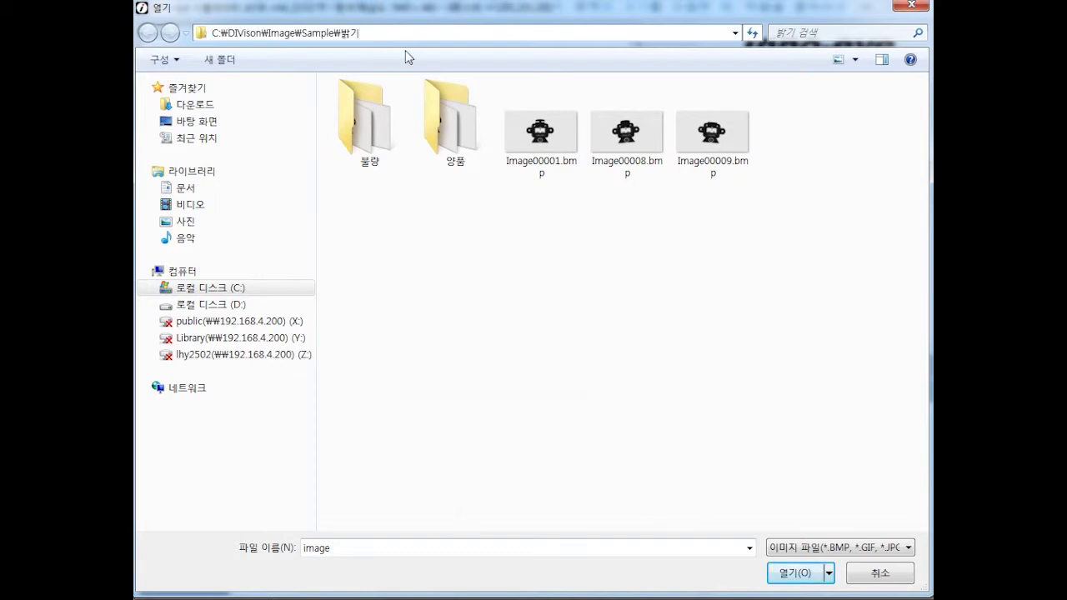
left_click(550, 152)
left_click(626, 156, "ctrl")
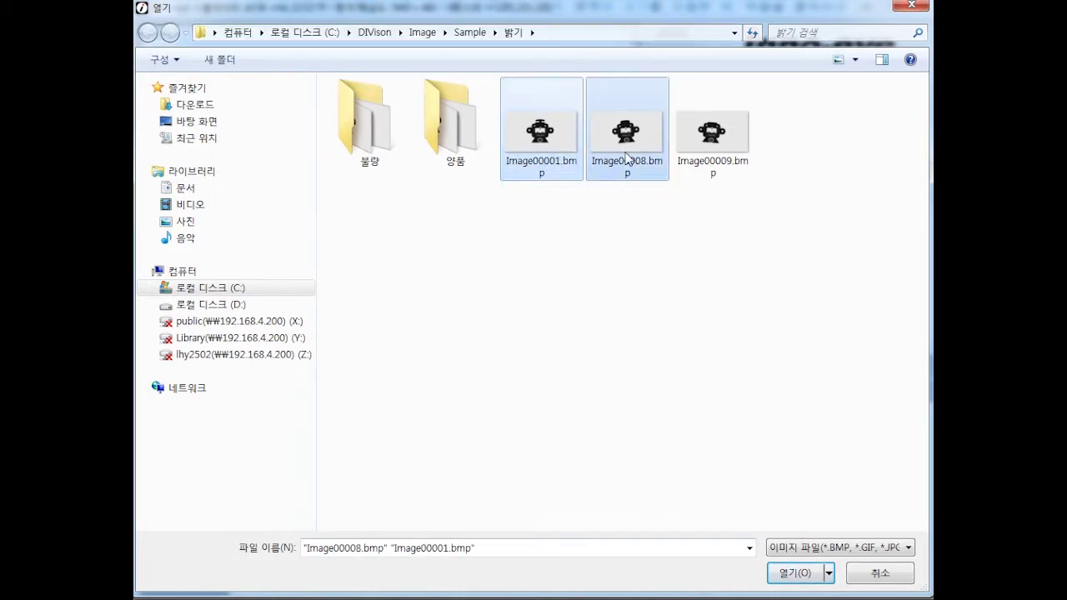
left_click(712, 154, "ctrl")
left_click(743, 230)
left_click_drag(811, 126, 518, 158)
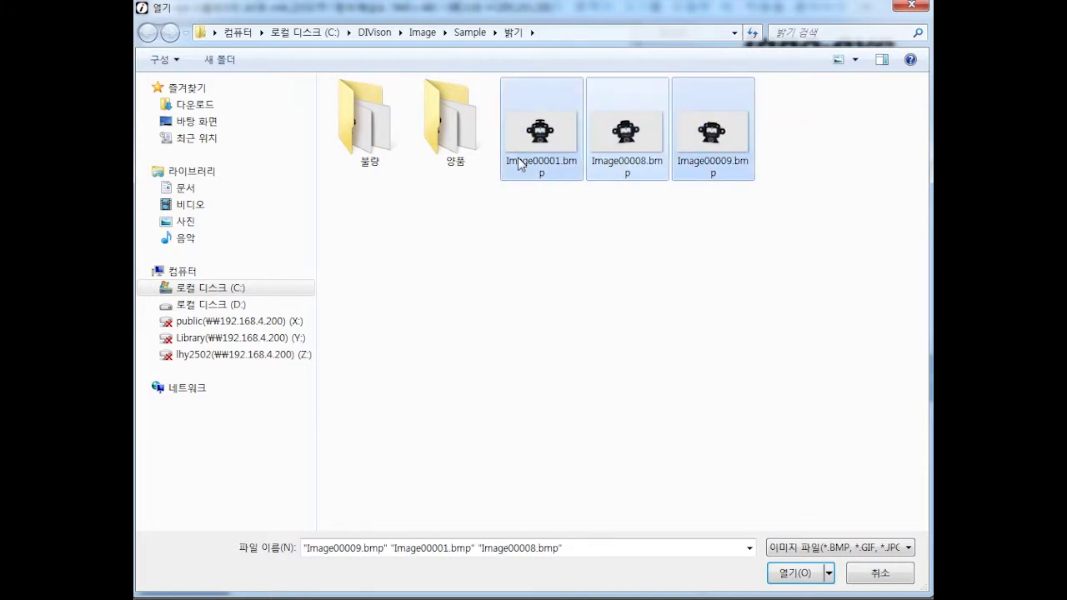
left_click(799, 575)
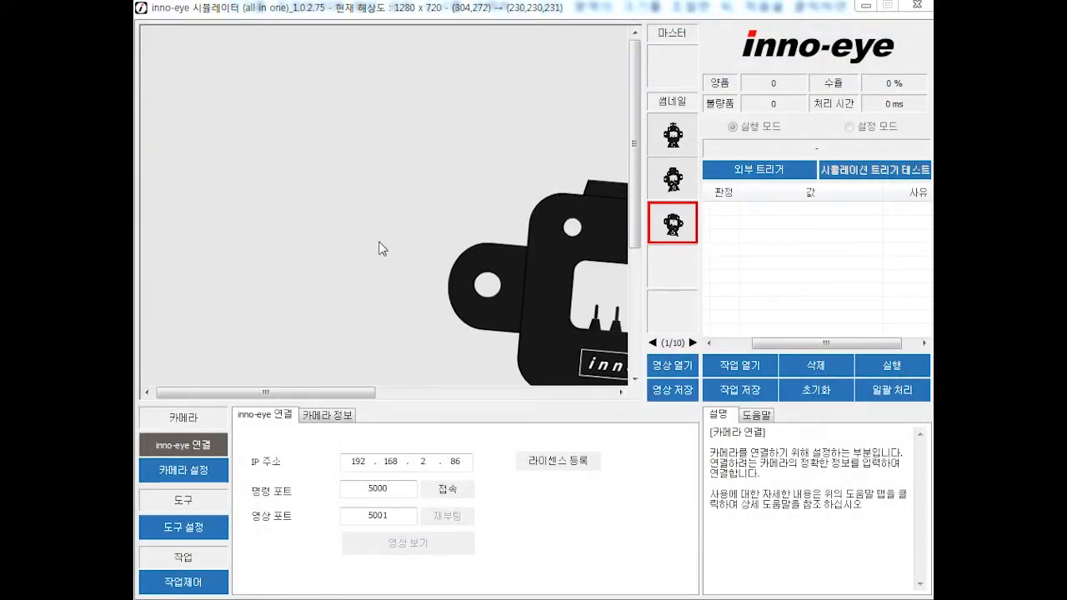
scroll(380, 248, "down", 3)
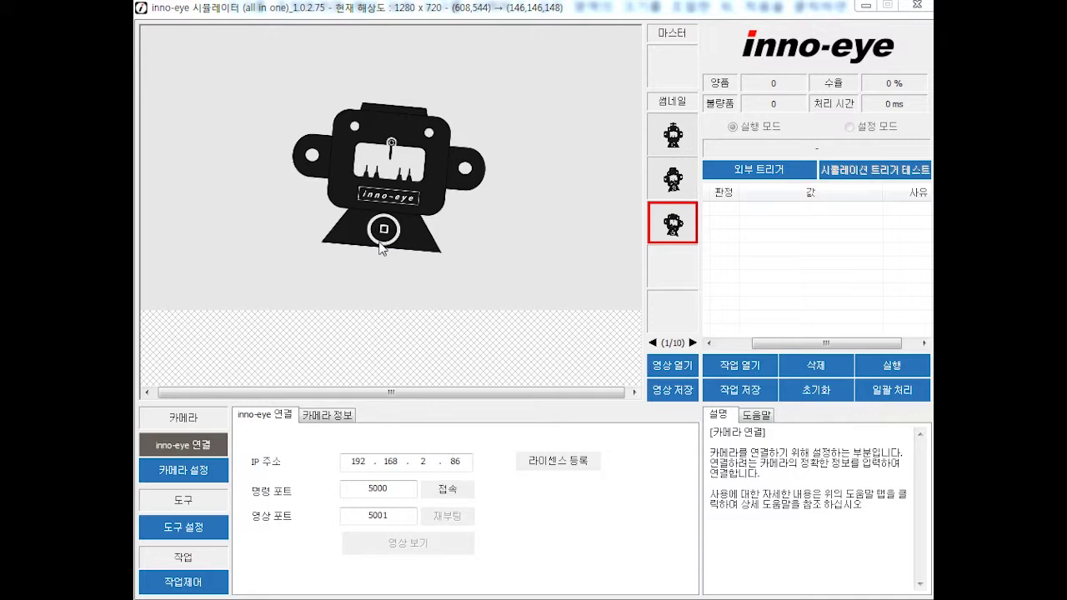
Display the first loaded image and choose the 위치 보상(이동 + 회전) tool with 패턴 as the inspection method
left_click(674, 142)
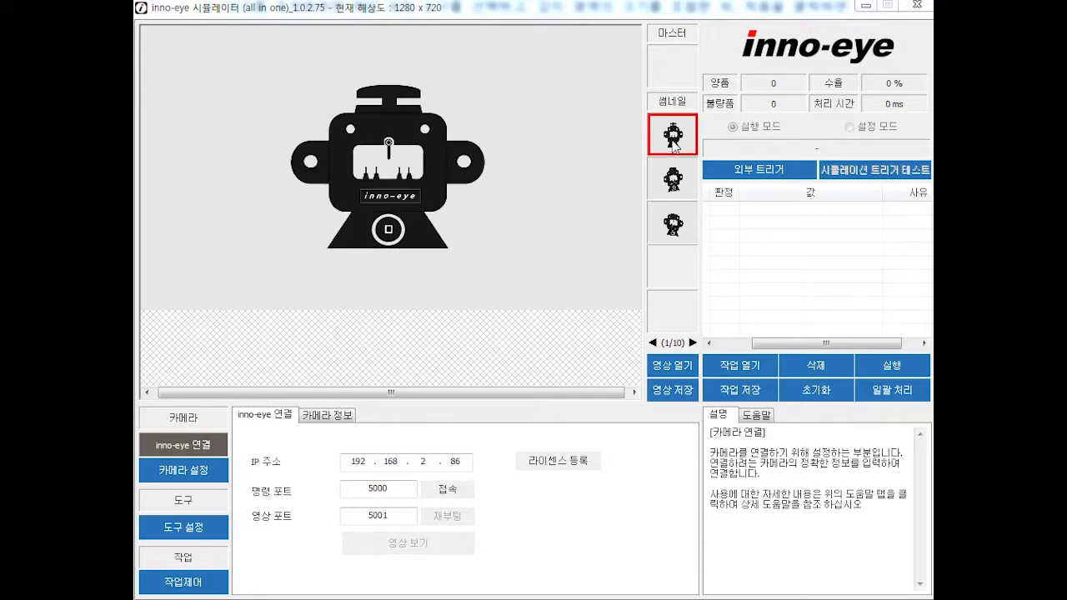
left_click(190, 530)
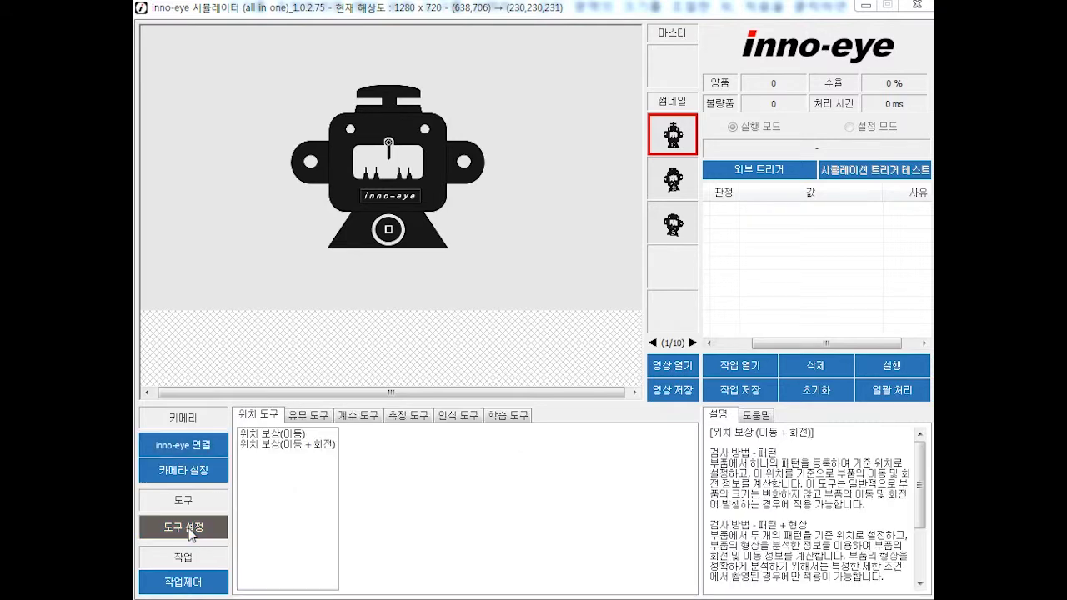
left_click(275, 444)
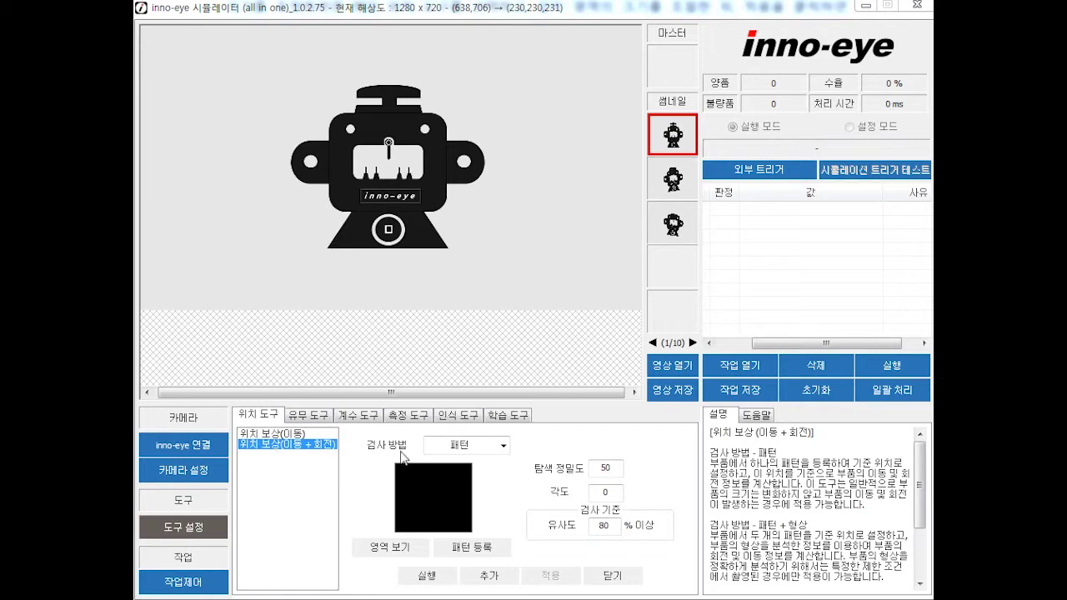
left_click(495, 447)
left_click(495, 456)
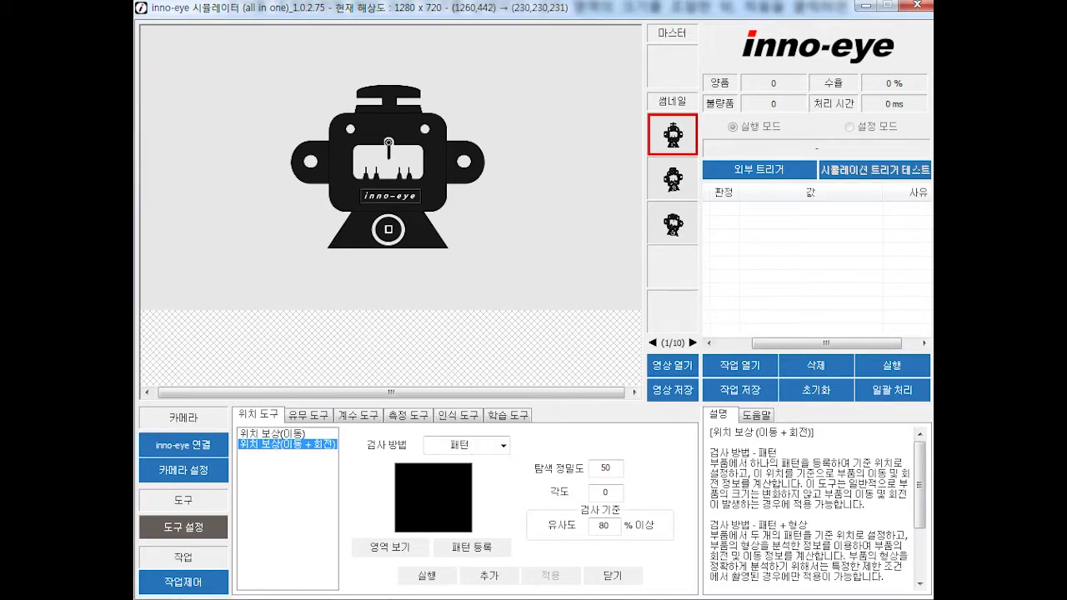
Place the pattern region on the part's left ear, surround it with a detection region of about 366 x 360, and register the pattern
left_click(390, 550)
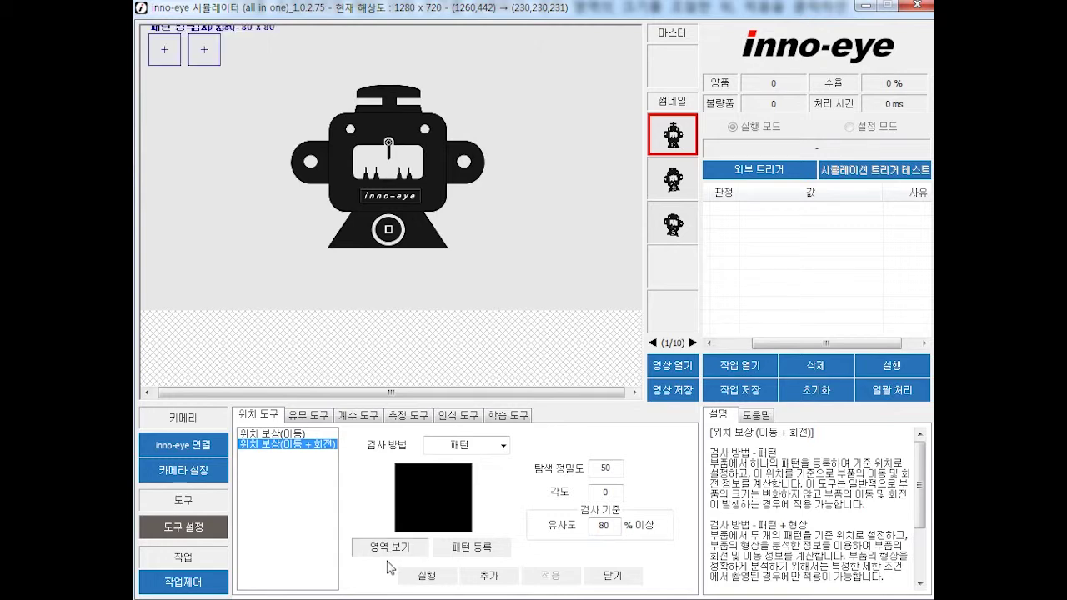
left_click_drag(172, 61, 337, 195)
left_click_drag(211, 61, 351, 219)
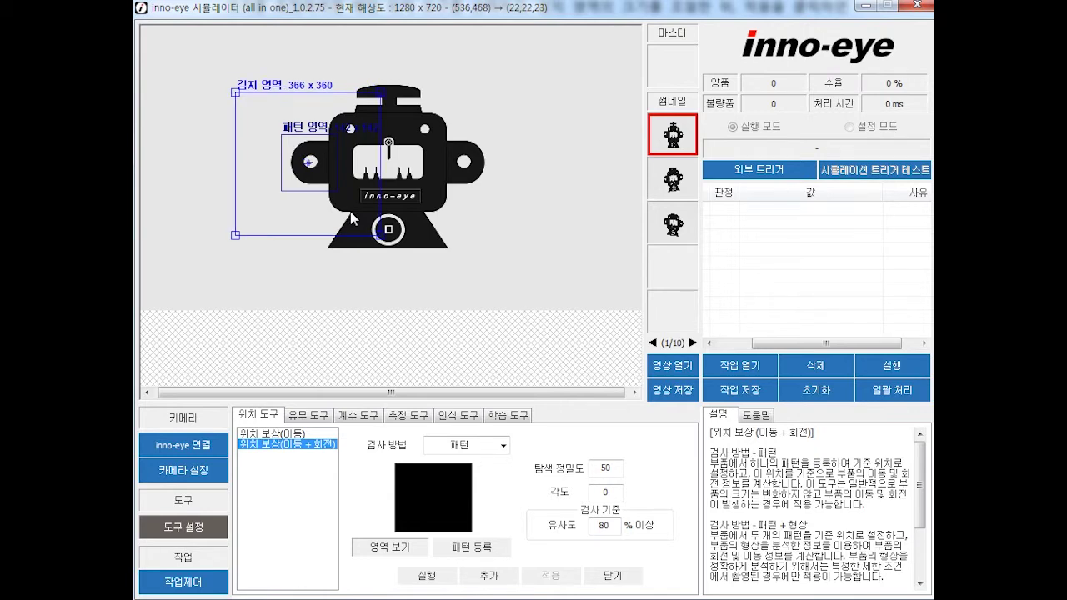
left_click(467, 554)
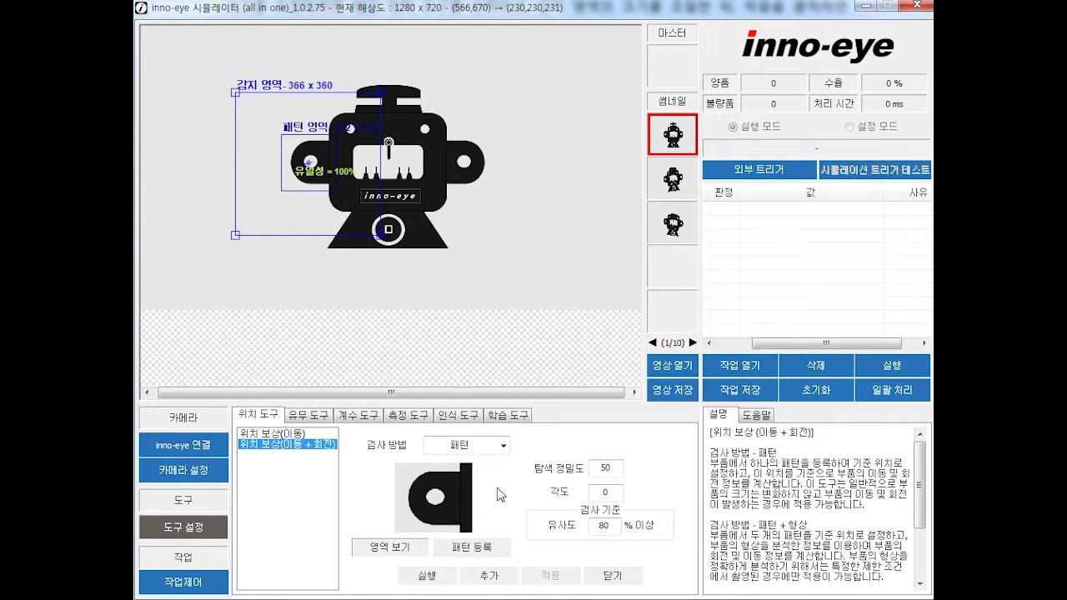
Set the position tool's angle to 30, run it on the image, and add the tool to the job
left_click_drag(617, 493, 578, 492)
type("30")
left_click(426, 577)
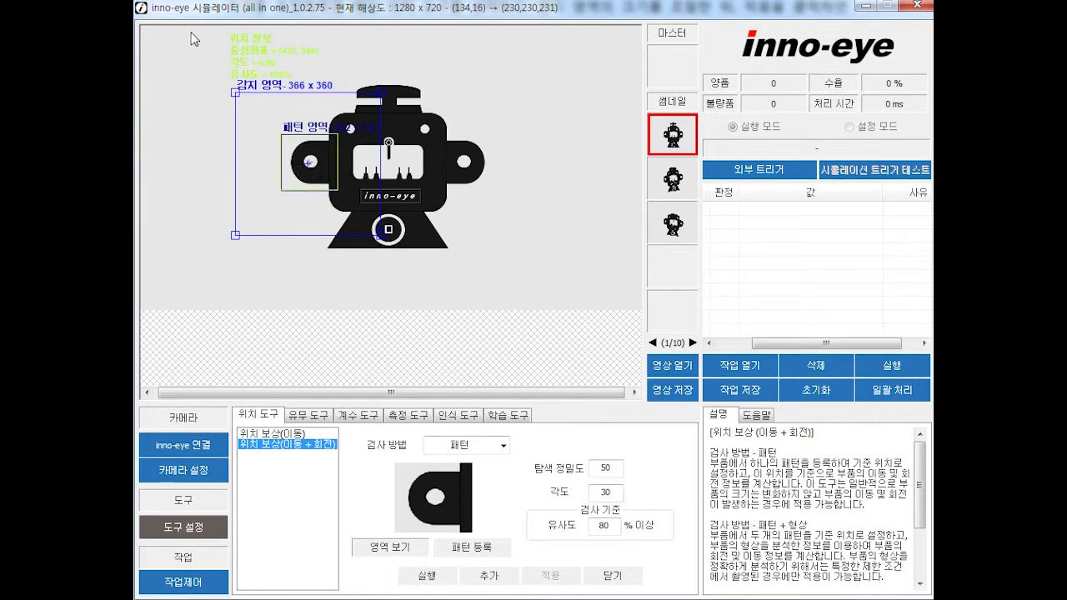
left_click(485, 576)
left_click(584, 350)
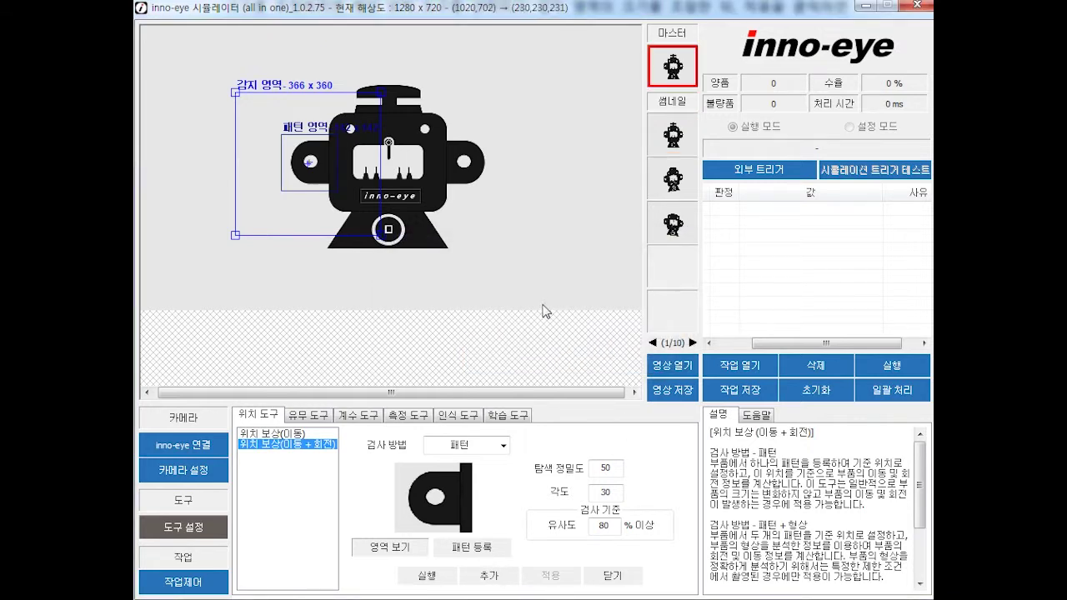
Choose the 밝기 presence tool and display its inspection region with the 사각형 shape
left_click(320, 415)
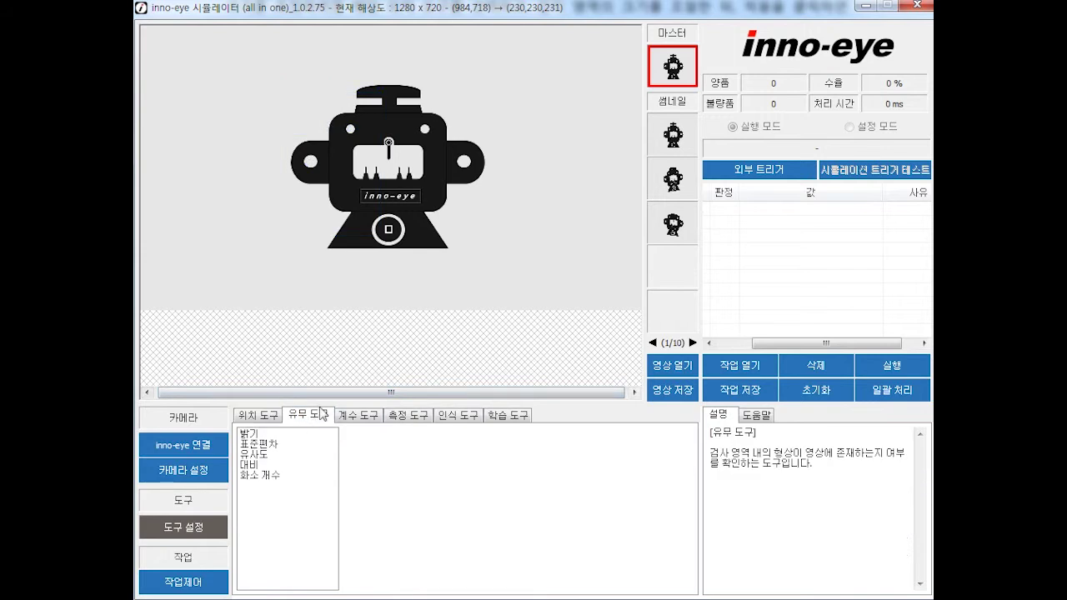
left_click(289, 435)
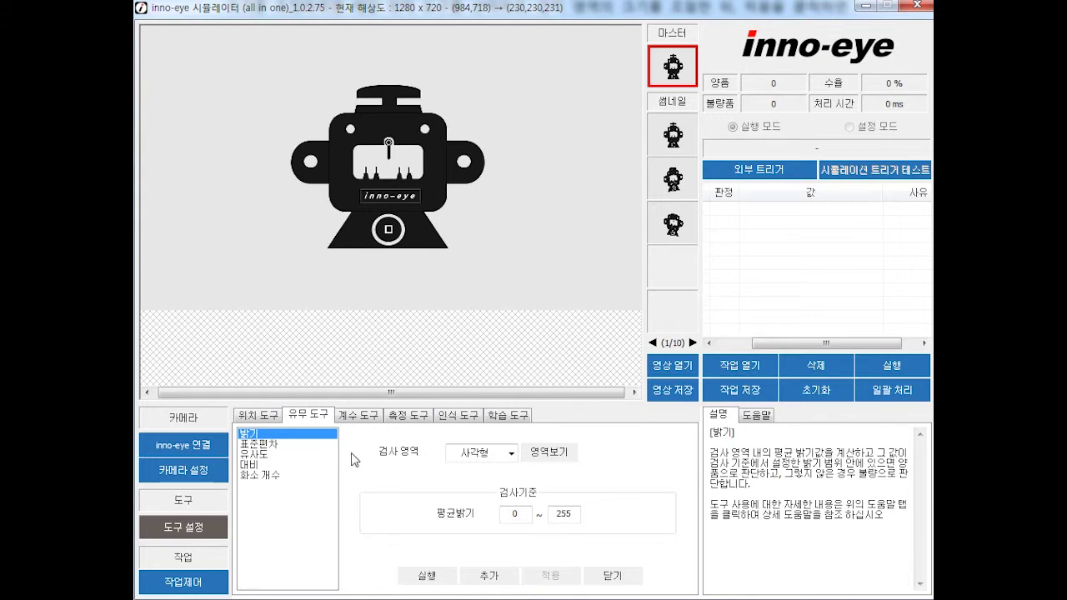
left_click(512, 454)
left_click(515, 457)
left_click(550, 456)
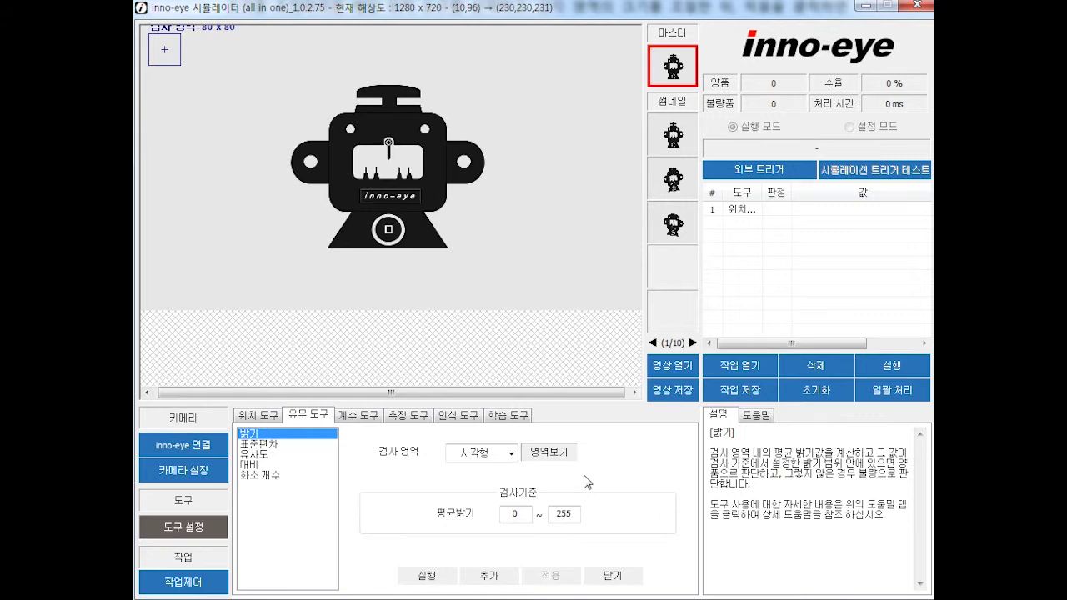
left_click(511, 453)
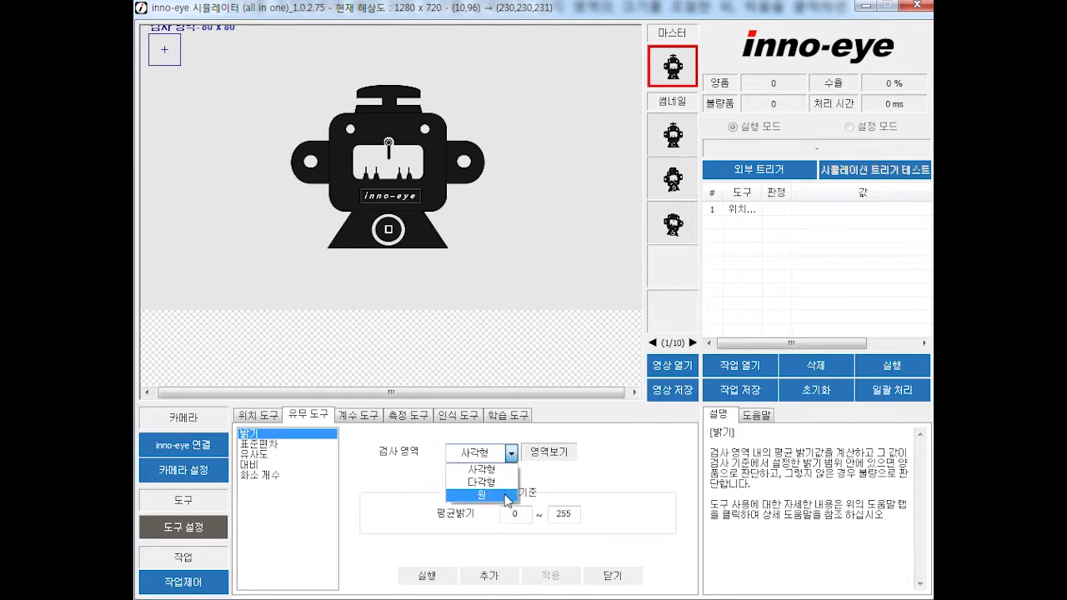
left_click(512, 453)
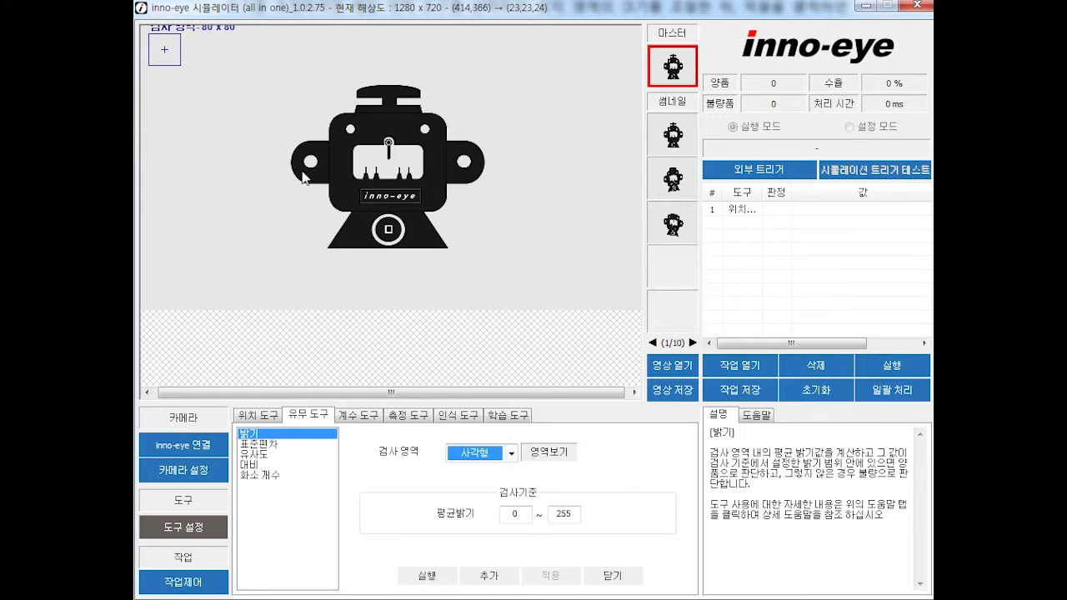
Move the rectangular inspection region beside the part and enlarge it to about 340 x 318
left_click_drag(163, 53, 193, 109)
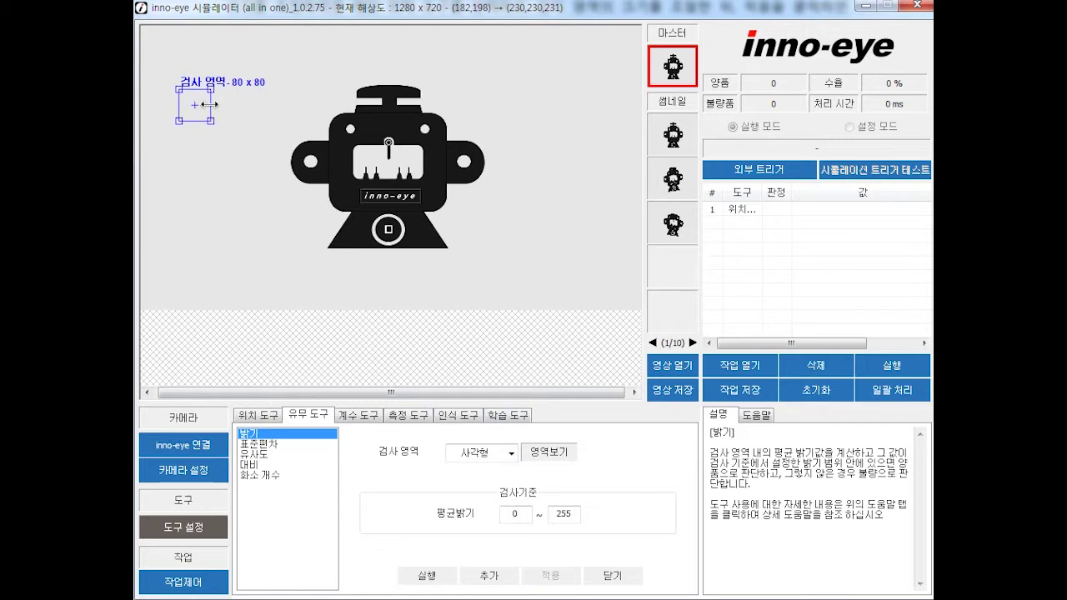
left_click_drag(209, 105, 225, 177)
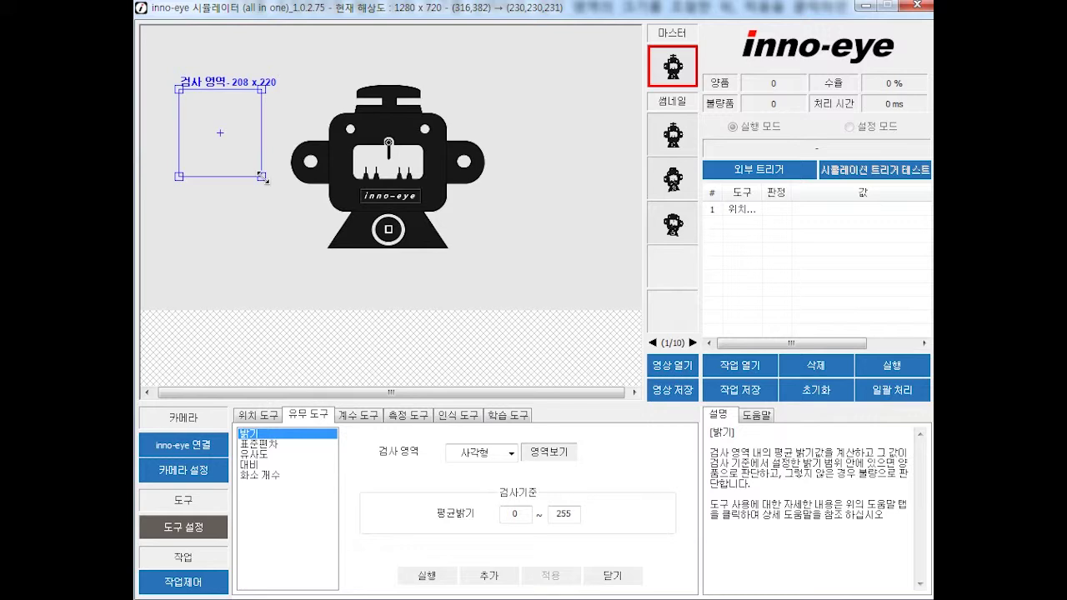
left_click_drag(264, 179, 316, 217)
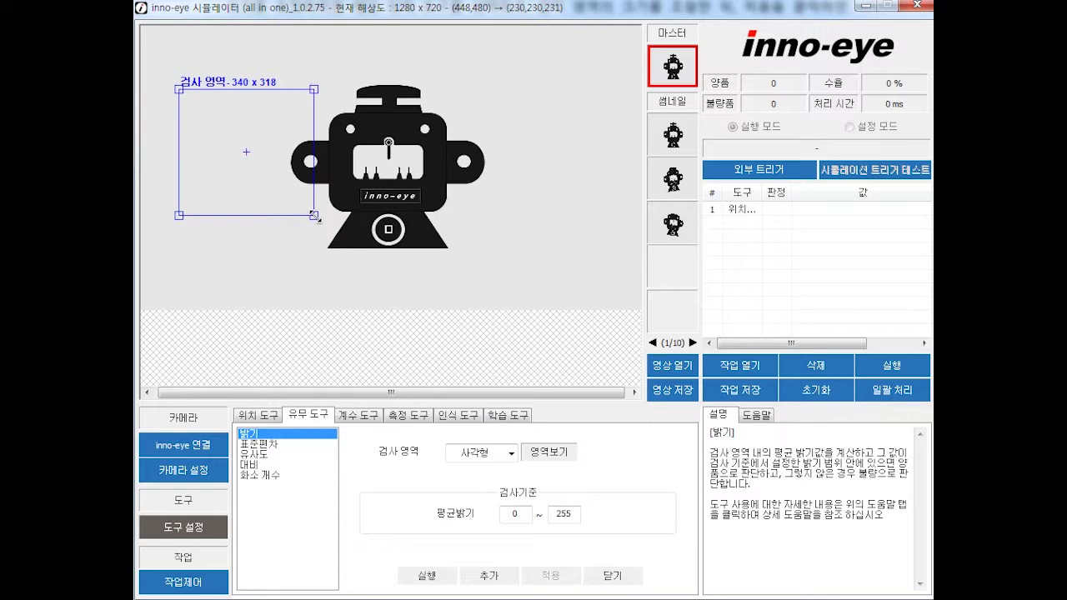
Try the 원 shape for the inspection region and move the circle around the empty background
left_click(510, 453)
left_click(477, 482)
left_click_drag(167, 52, 210, 115)
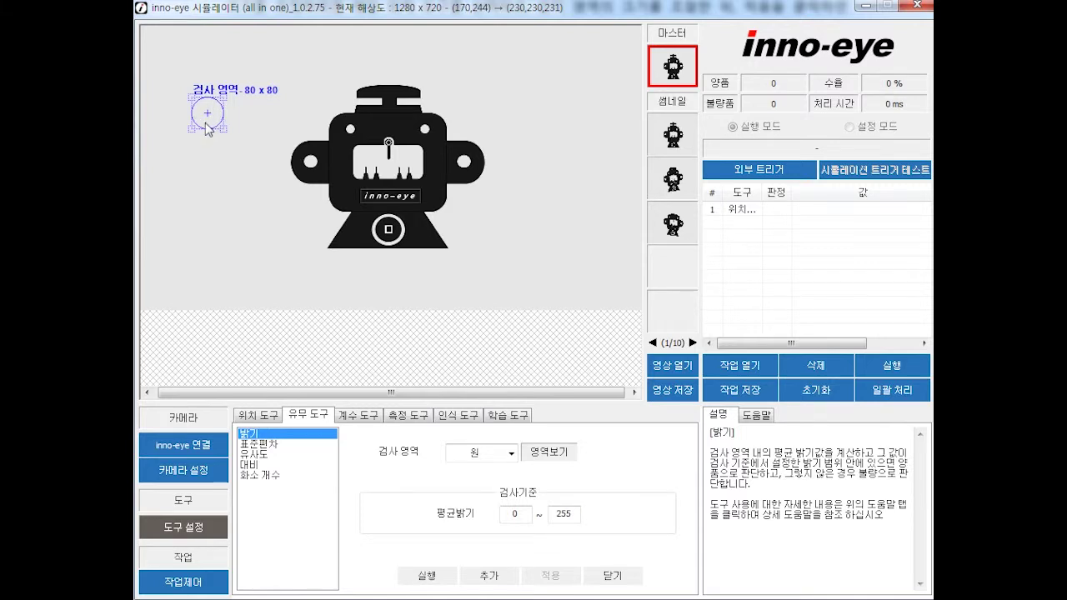
left_click_drag(205, 123, 175, 91)
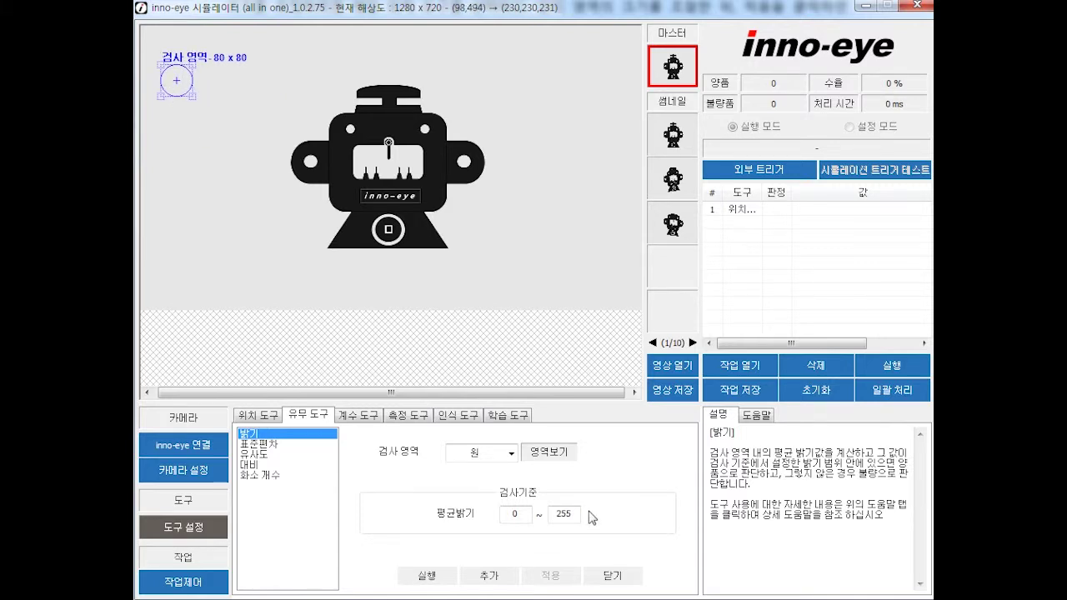
Try a 다각형 inspection region, pull one corner out to about 210 x 232, and restore the 사각형 shape
left_click(511, 453)
left_click(498, 484)
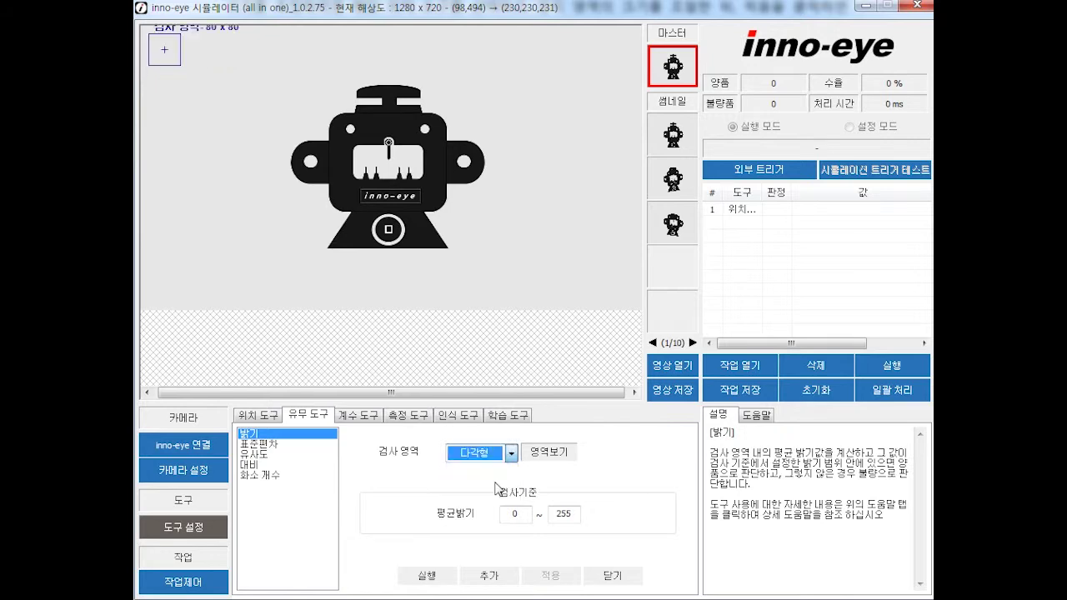
left_click_drag(168, 51, 206, 117)
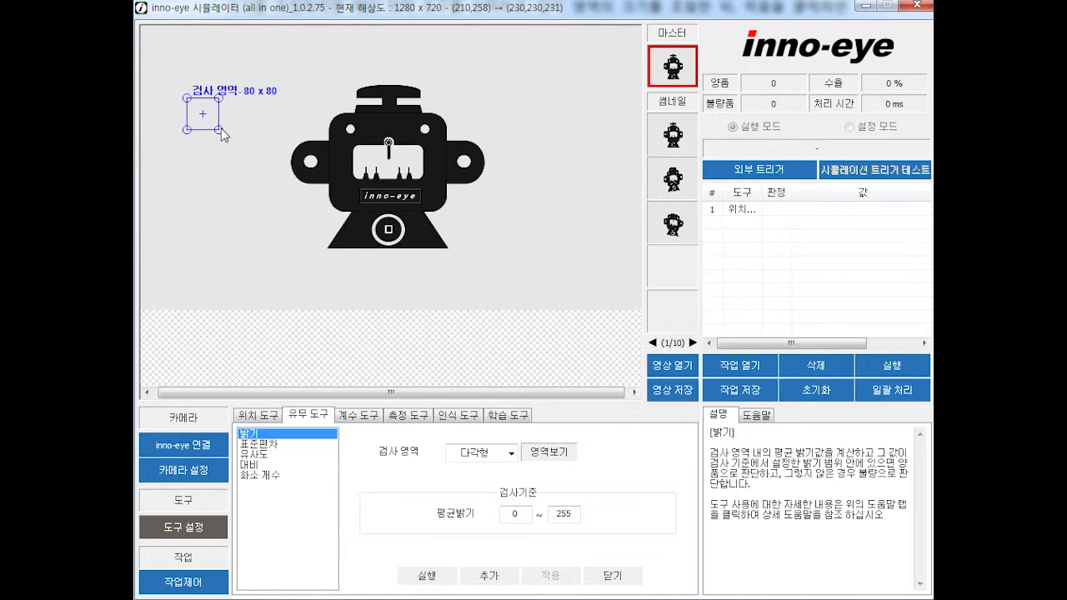
left_click_drag(221, 132, 271, 191)
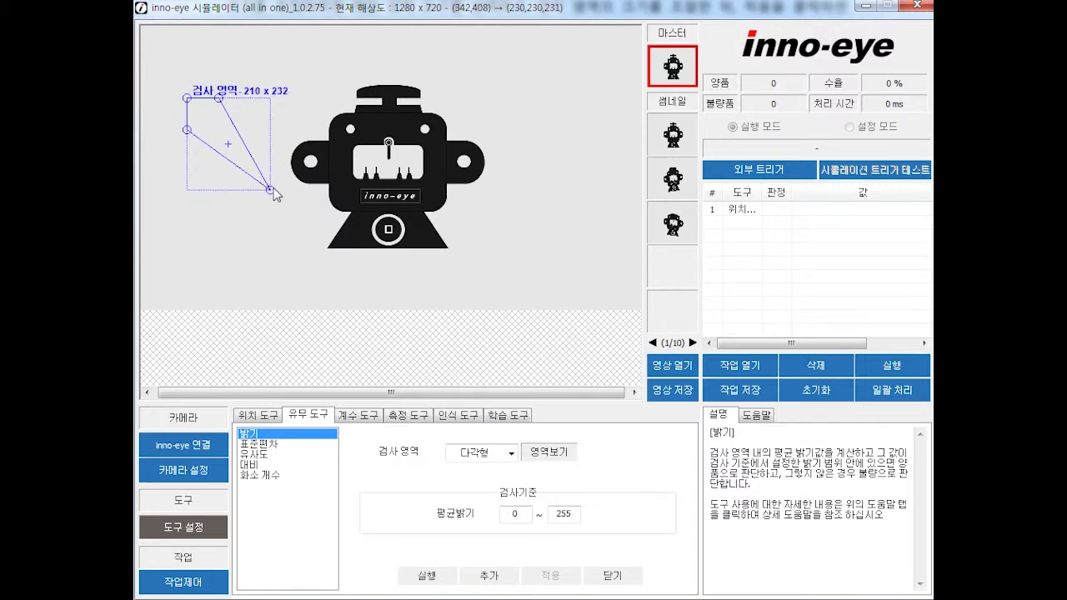
left_click(223, 156)
right_click(224, 157)
key("Up")
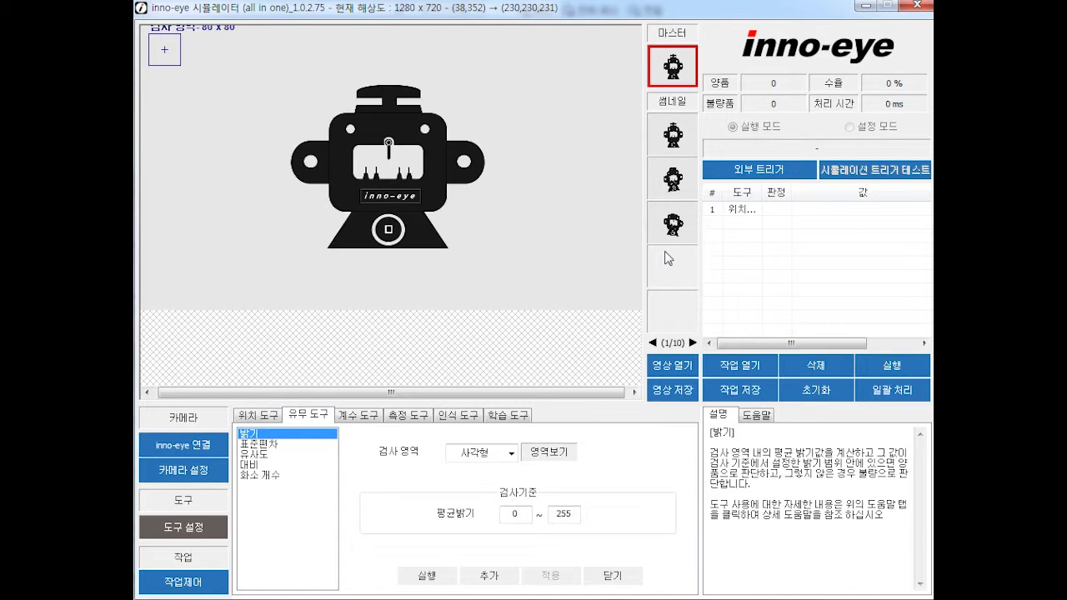
View the second and third loaded images and return to the master image
left_click(673, 183)
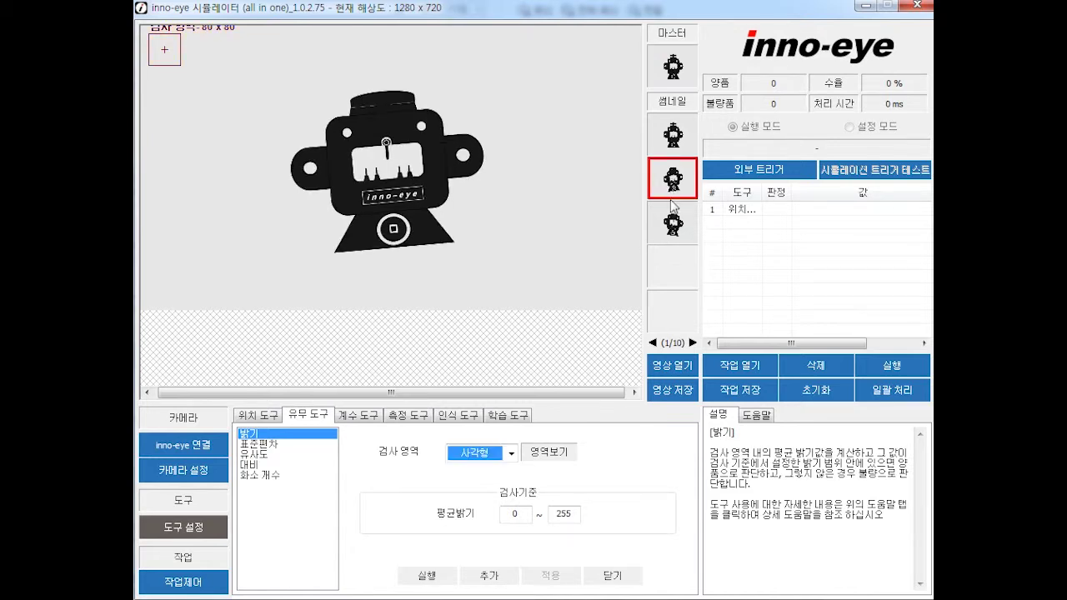
left_click(673, 225)
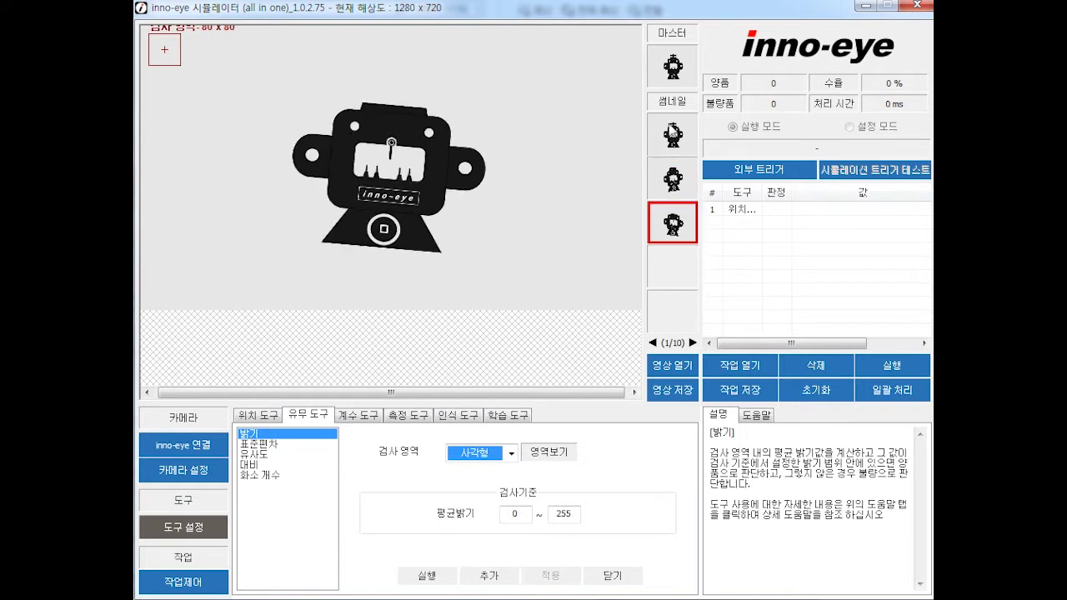
left_click(677, 75)
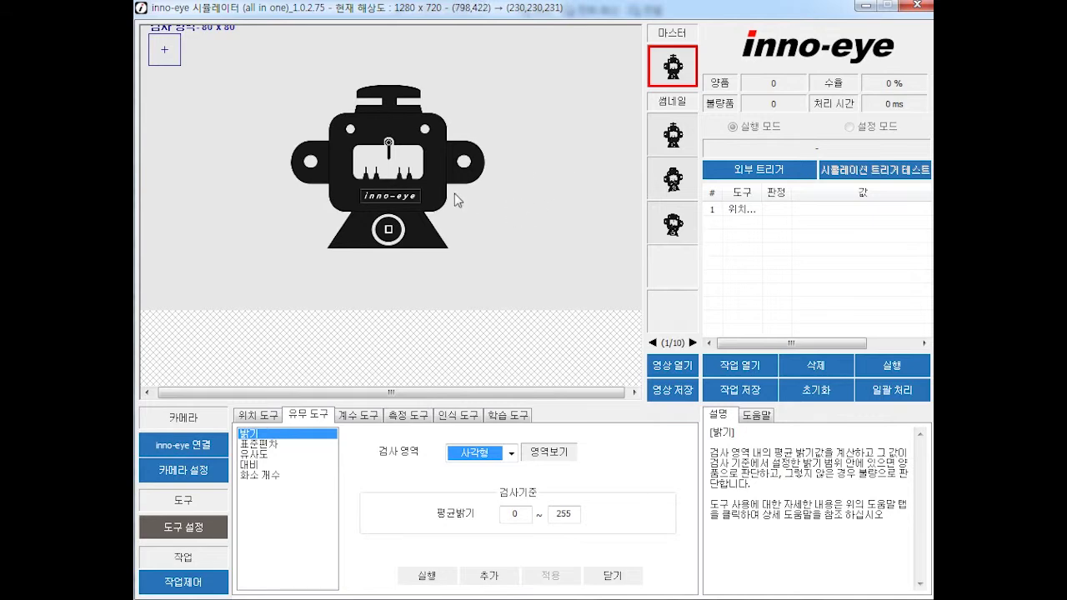
Fit the rectangular inspection region to the neck under the part's top cap at 80 x 22 and run the brightness tool
left_click_drag(165, 58, 389, 126)
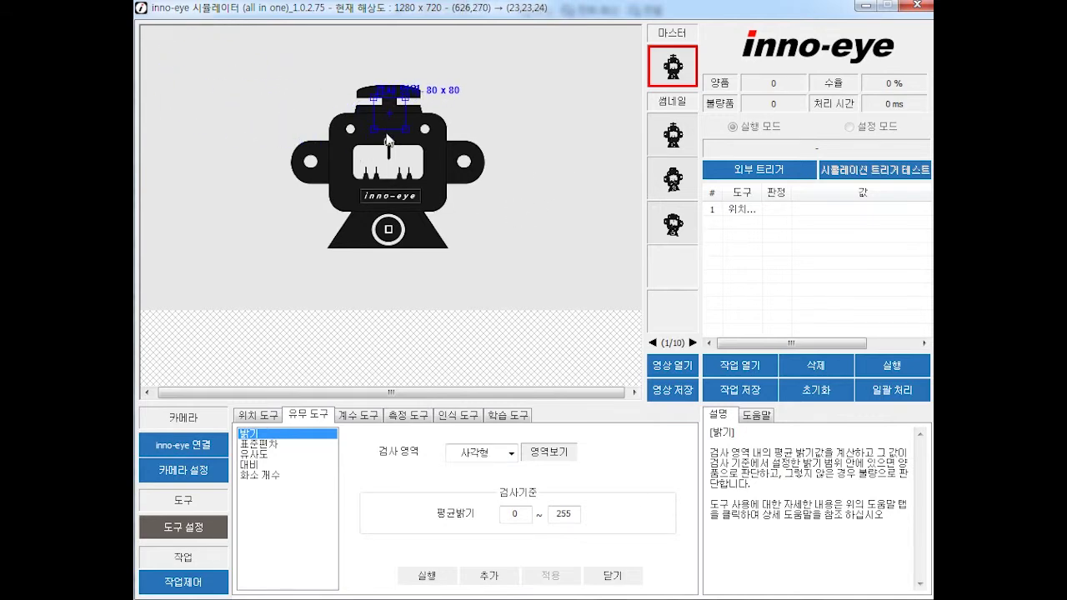
left_click_drag(386, 127, 389, 107)
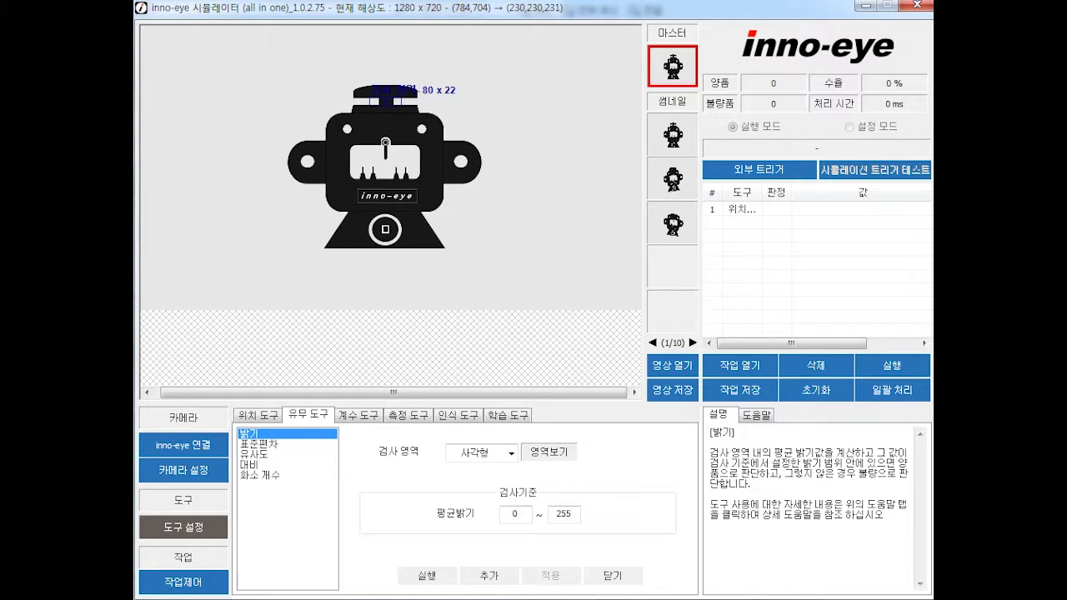
left_click(434, 577)
Set the 평균밝기 range to 100 ~ 120, add the brightness tool to the job and apply its settings
double_click(518, 514)
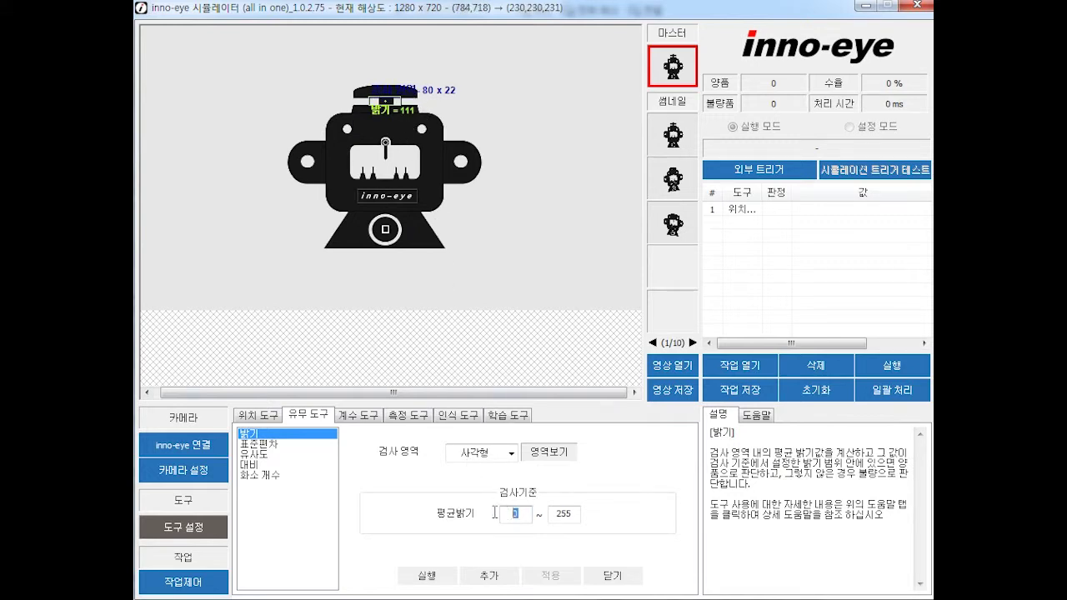
type("100")
double_click(577, 514)
type("120")
left_click(490, 576)
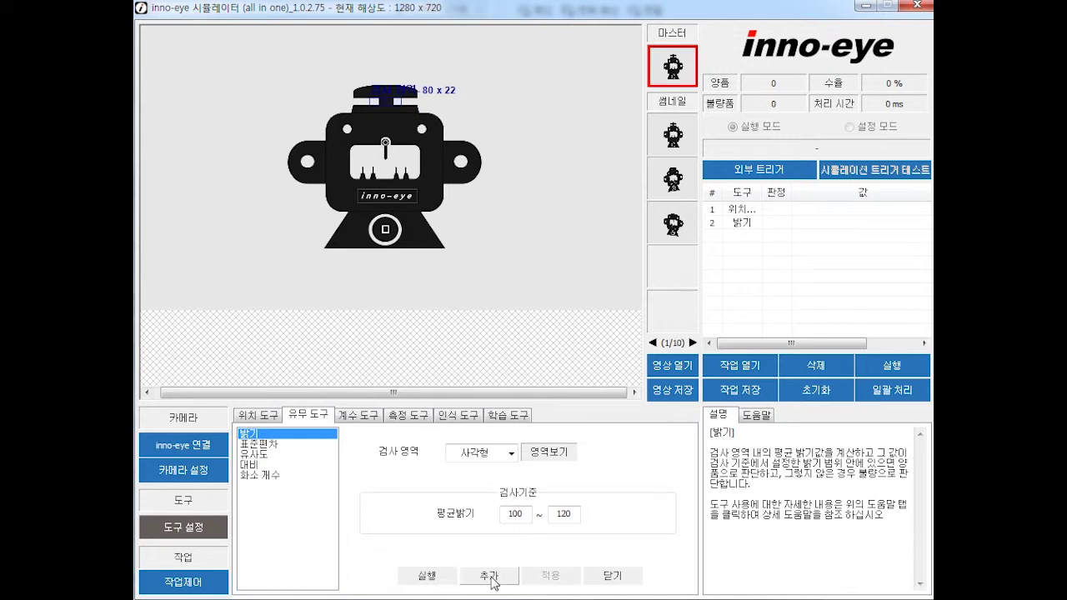
left_click(750, 224)
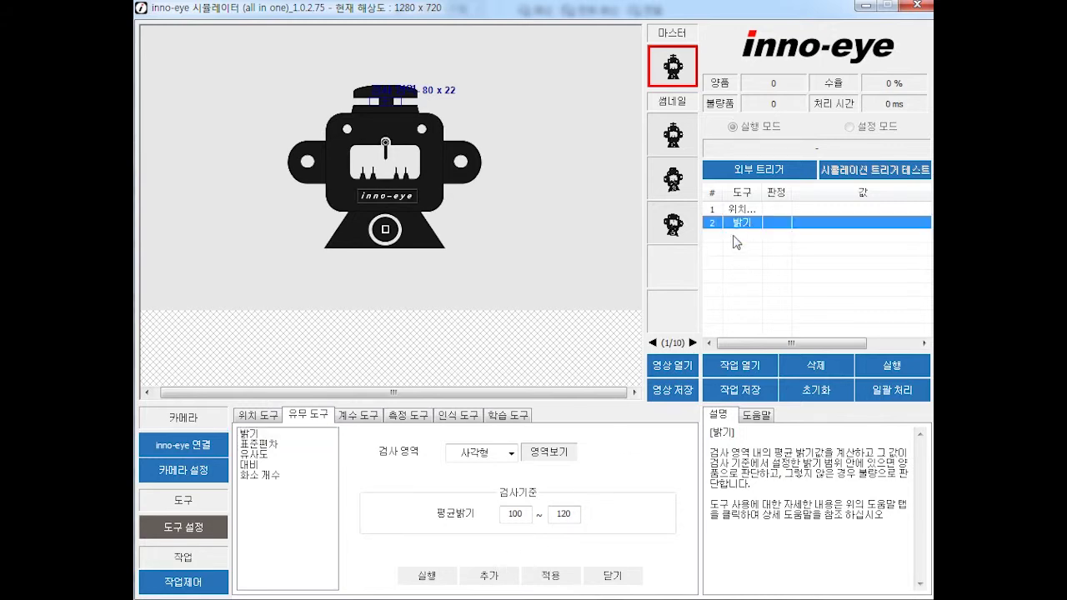
left_click(553, 578)
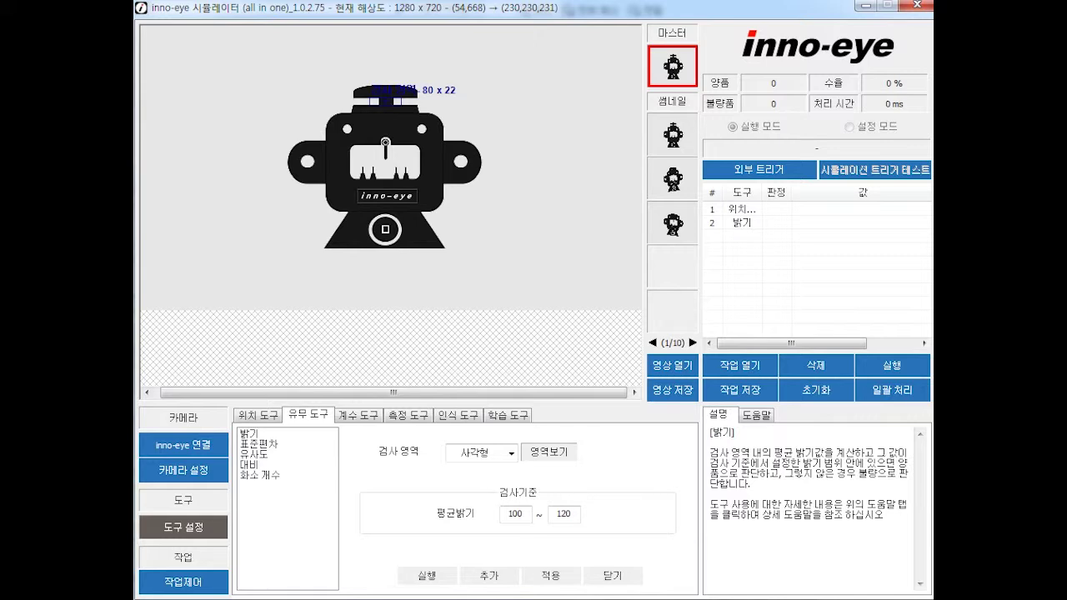
Run the inspection job on the second sample image
left_click(672, 180)
left_click(893, 367)
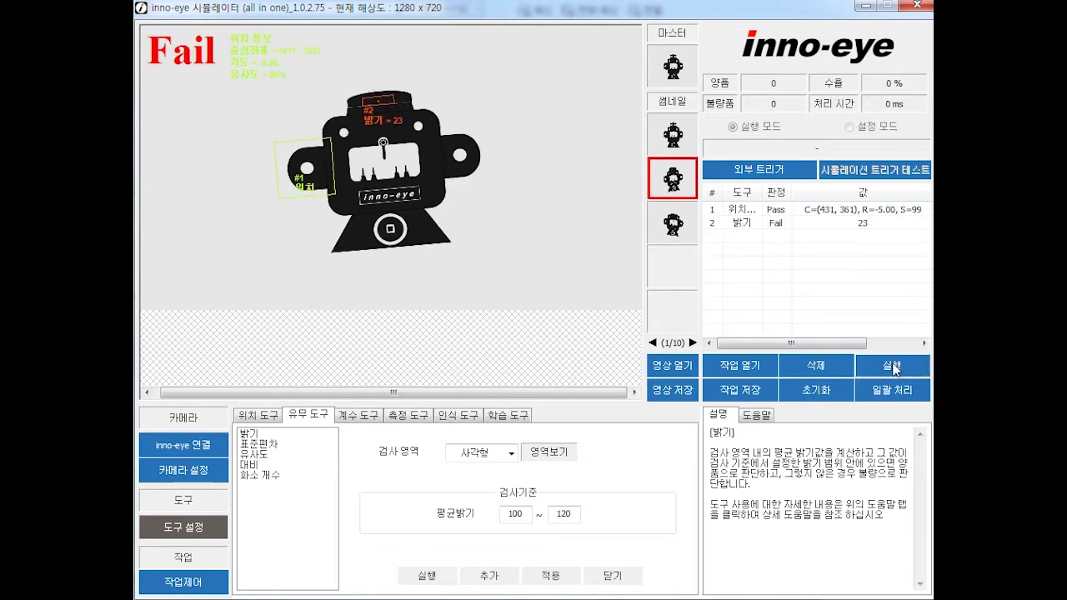
left_click(907, 395)
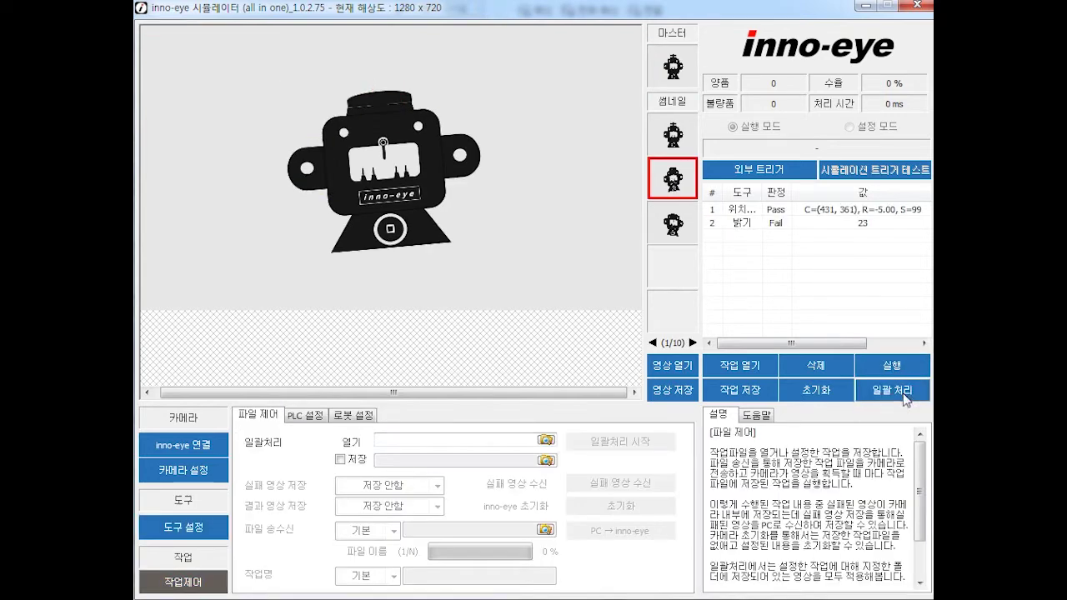
left_click(548, 441)
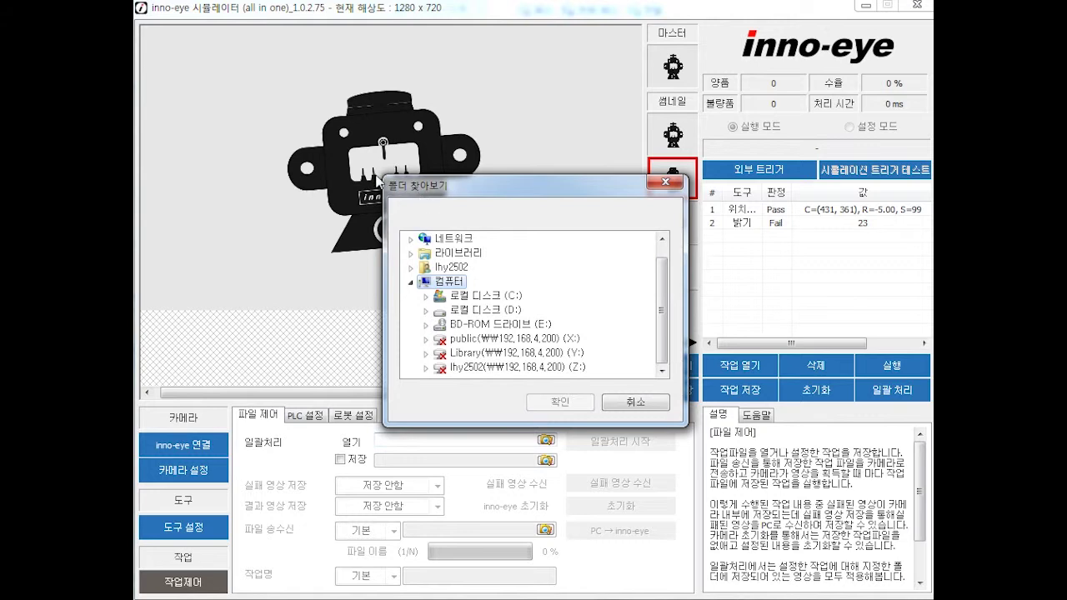
left_click(634, 401)
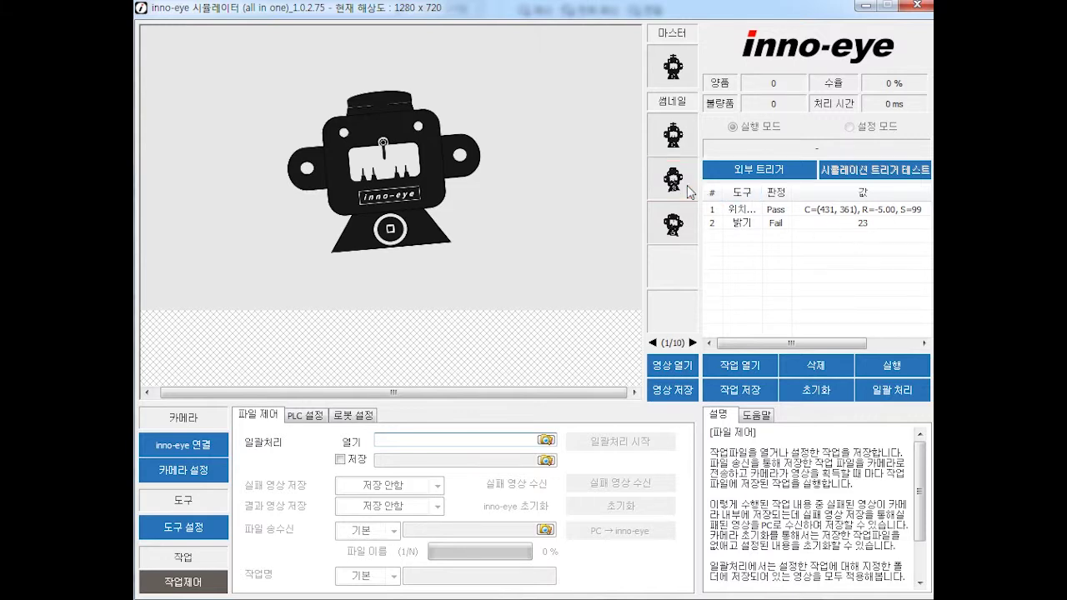
Run the inspection job again on the second sample image and on the third one
left_click(891, 369)
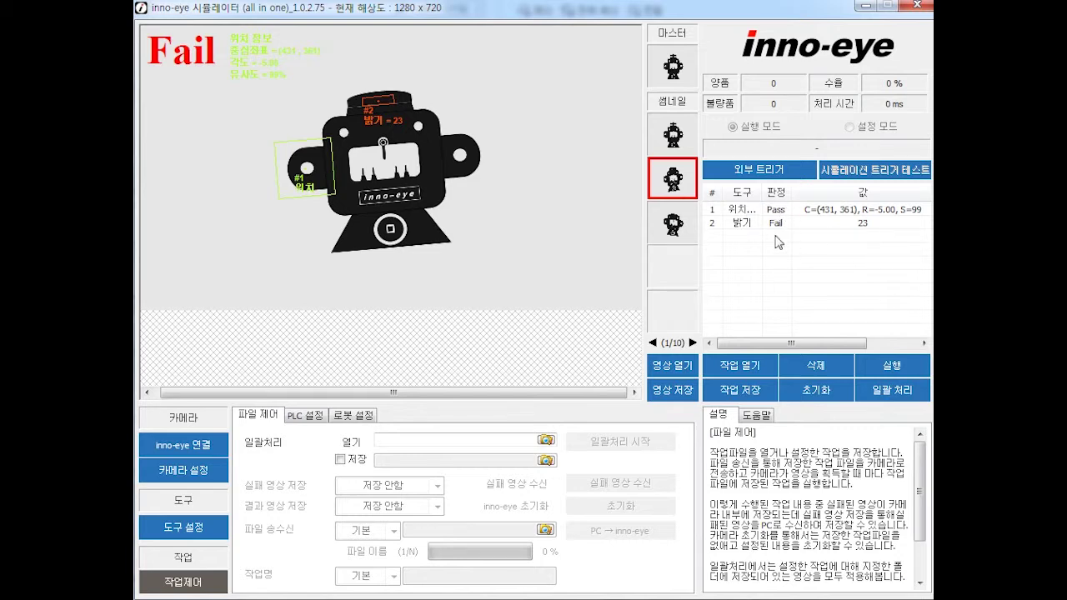
left_click(678, 229)
left_click(899, 370)
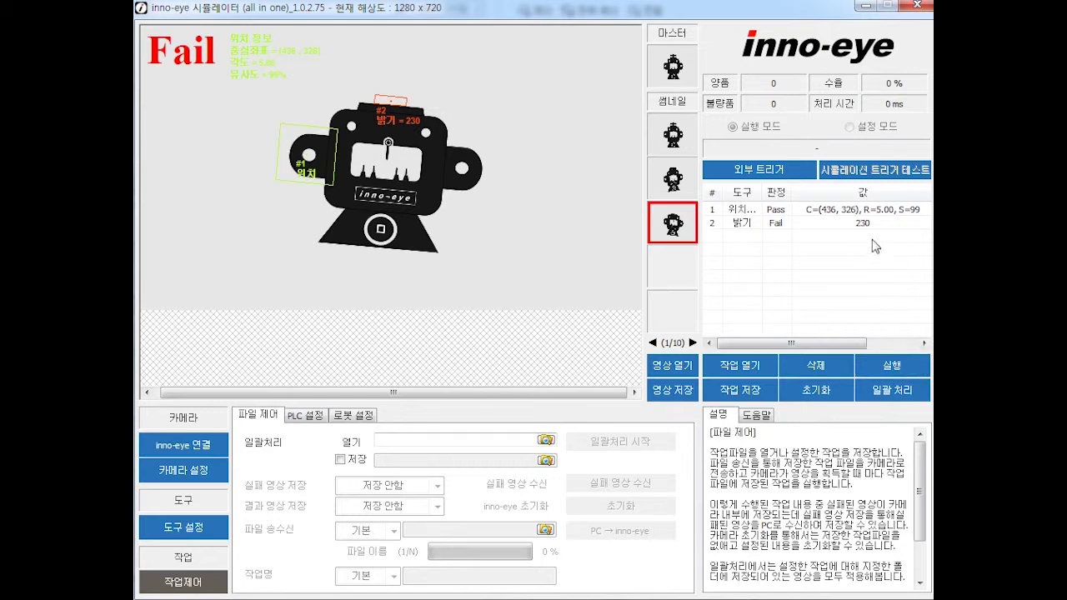
Open the settings of the 밝기 tool registered in the job and display the master image
double_click(776, 223)
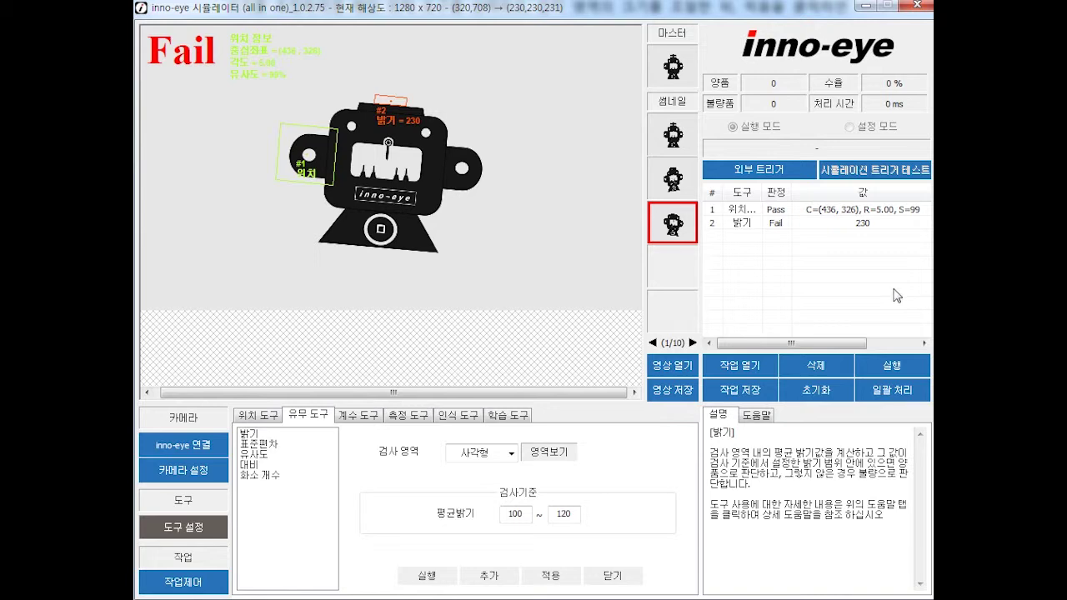
left_click(678, 71)
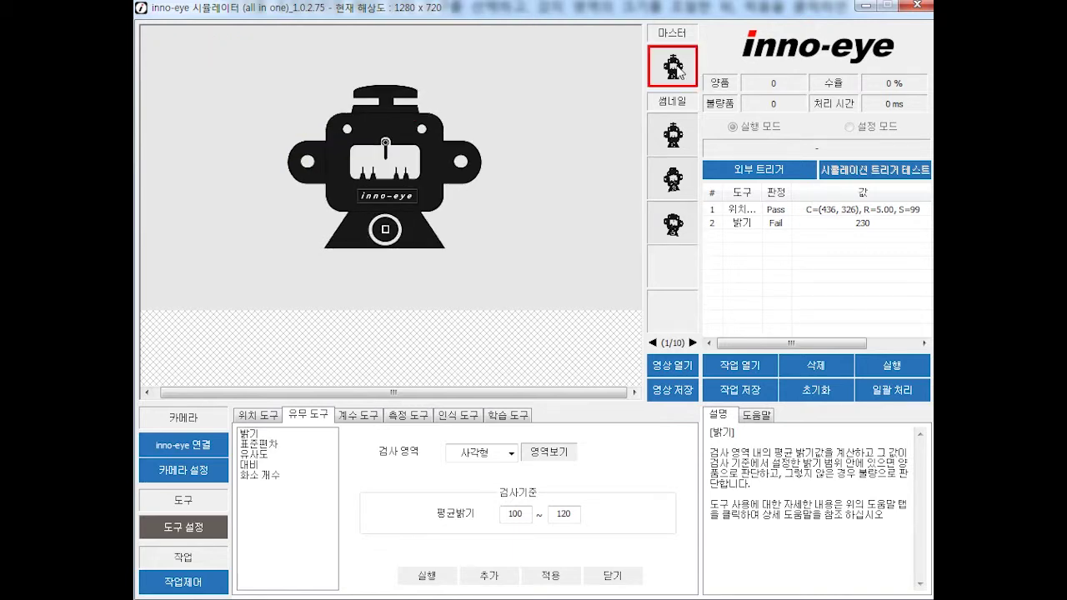
left_click(757, 230)
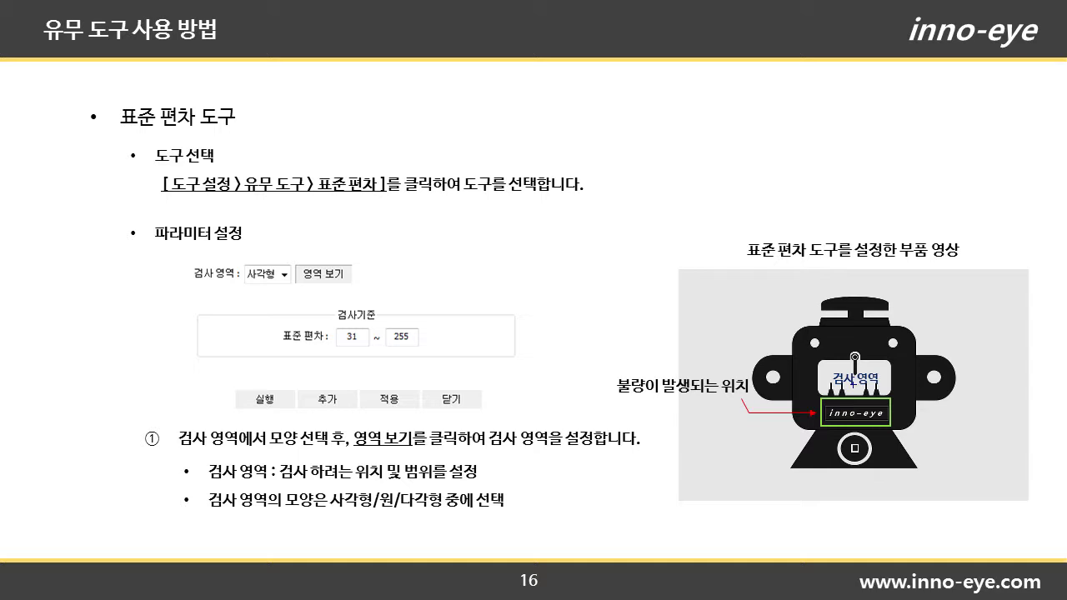
key("Right")
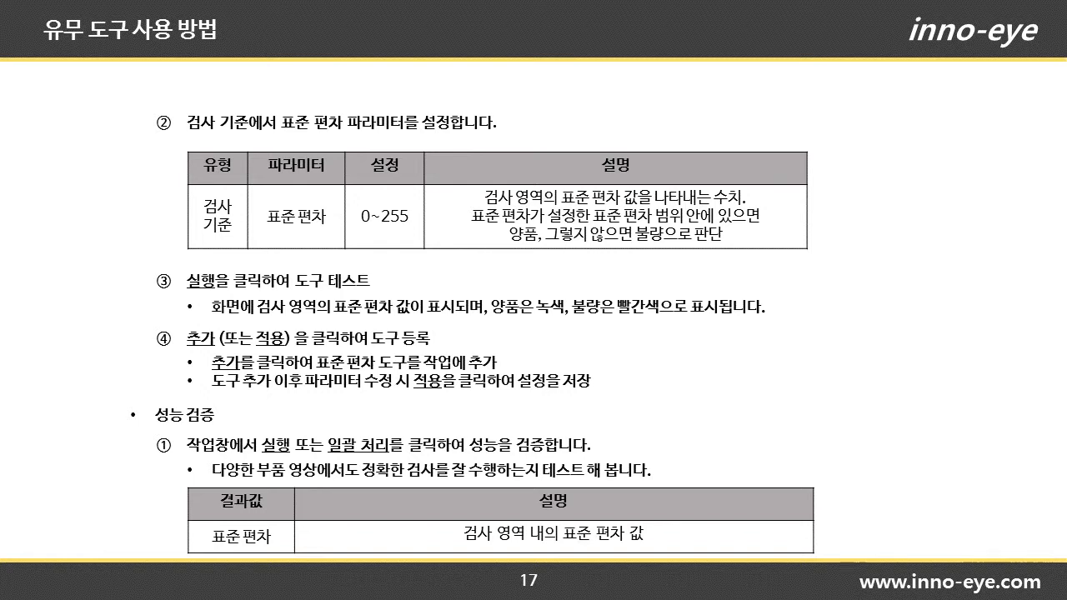
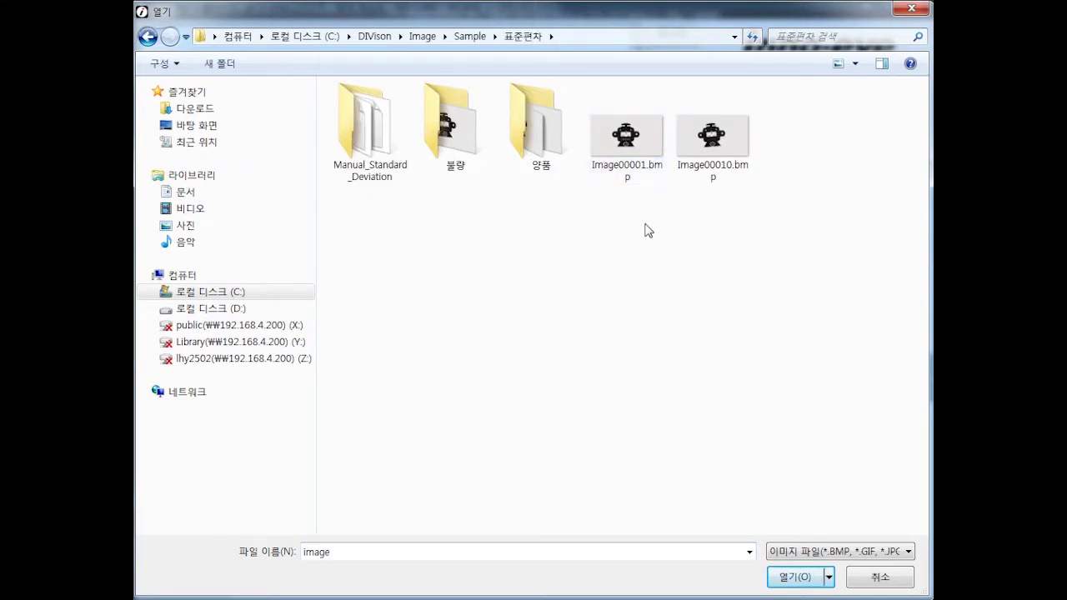
Load the sample images Image00001.bmp and Image00010.bmp and display the first one in full
left_click(634, 146)
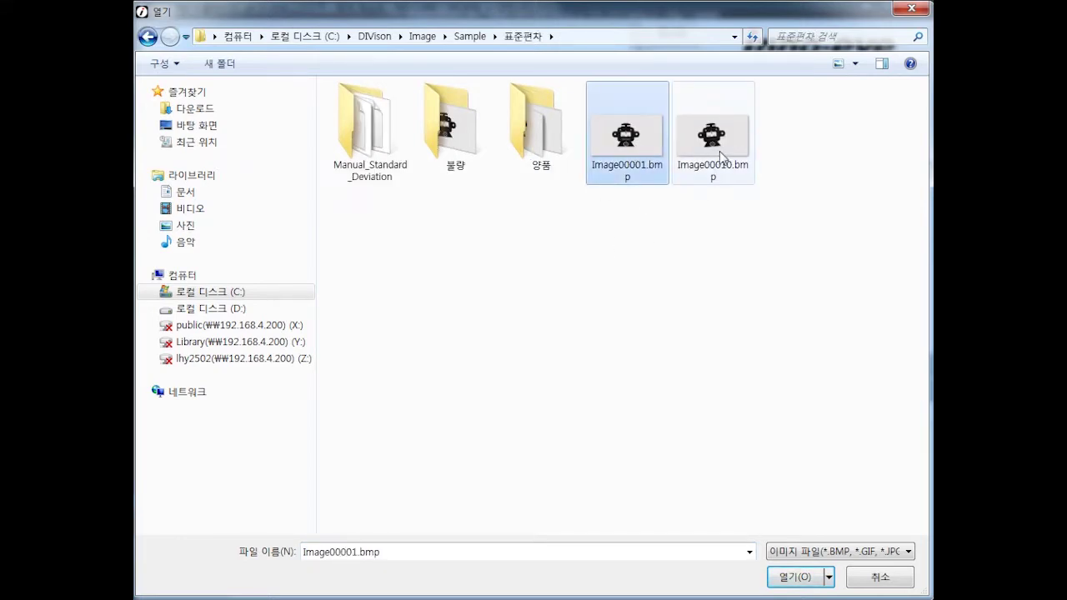
left_click(709, 184, "ctrl")
left_click_drag(816, 83, 615, 186)
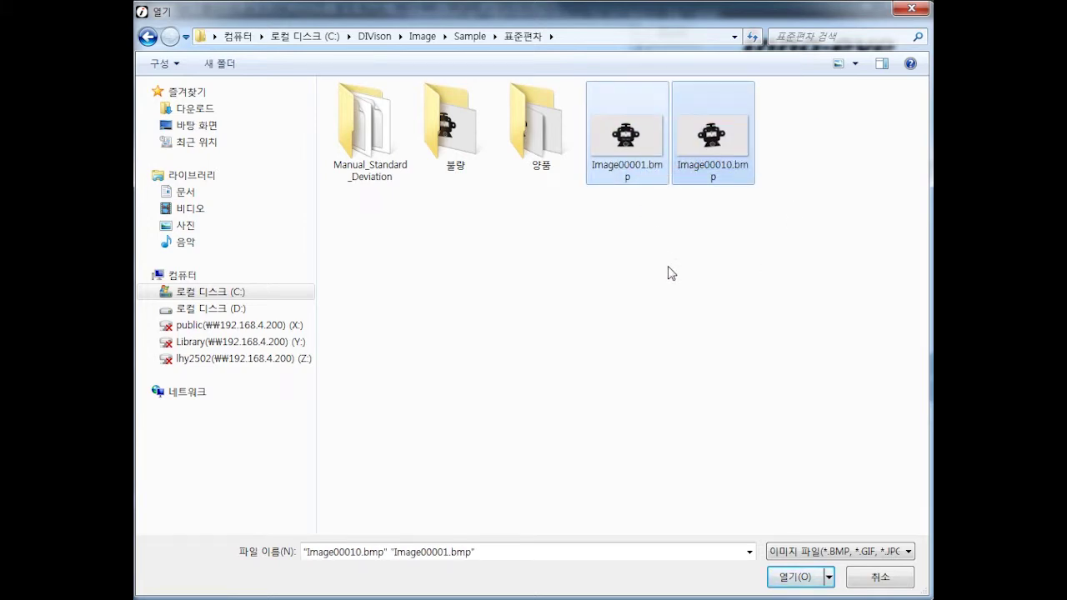
left_click(792, 581)
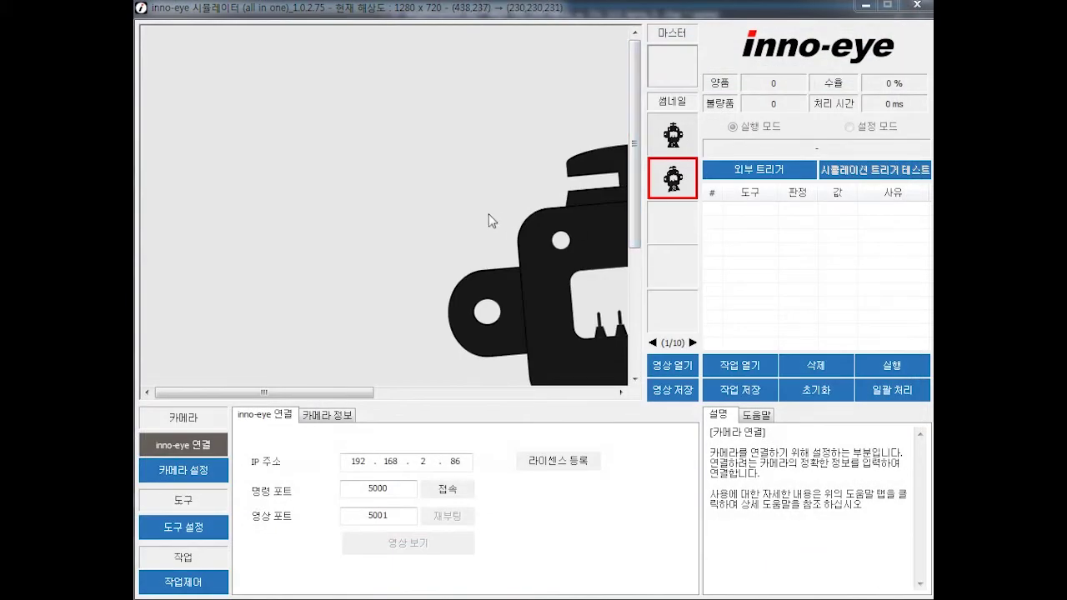
scroll(489, 219, "down", 3)
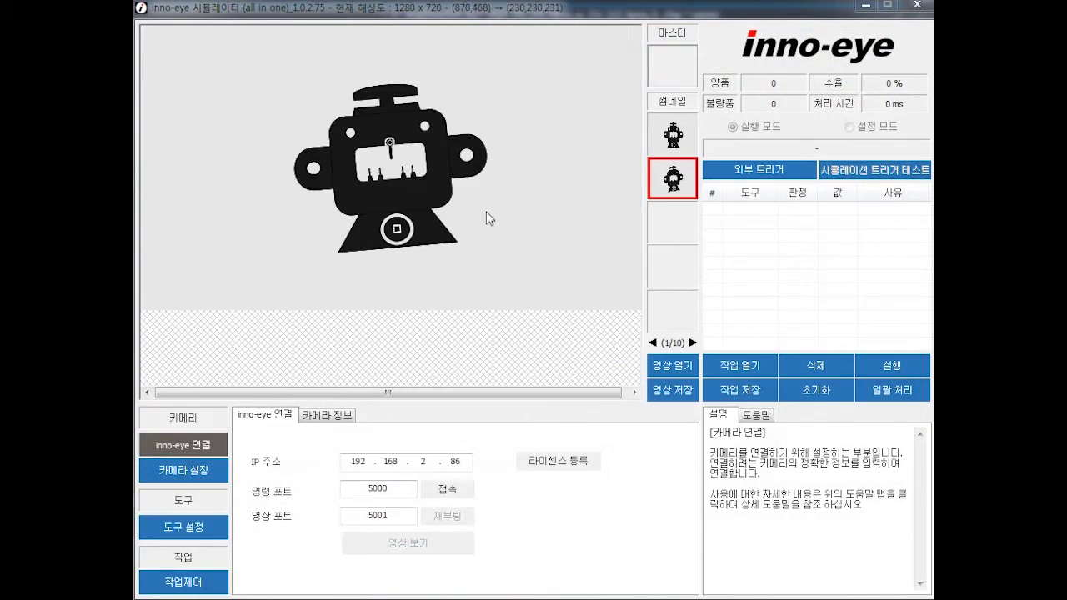
left_click(683, 141)
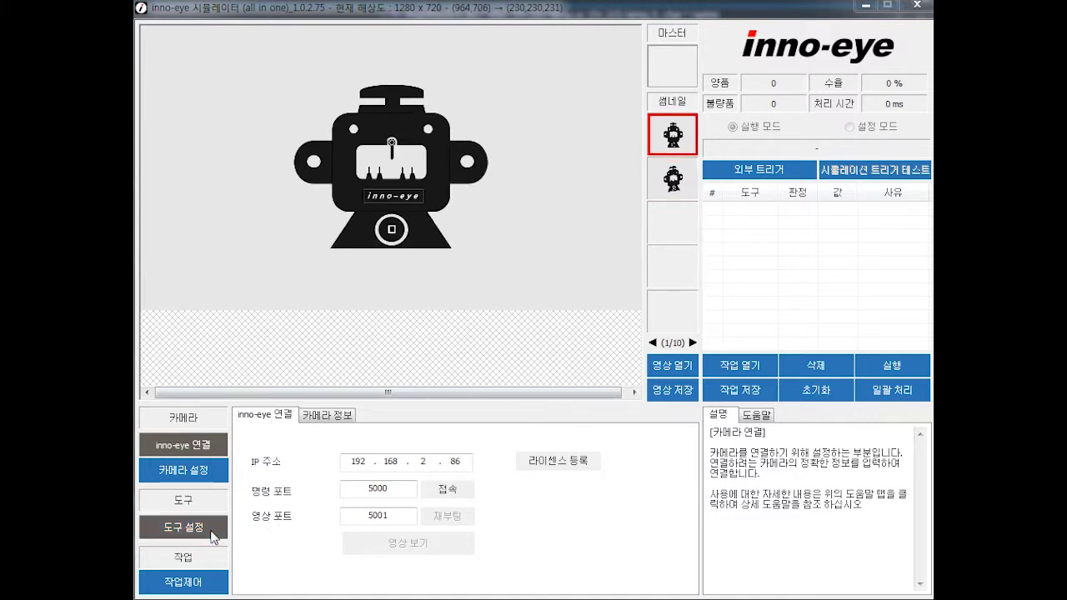
Start a 위치 보상(이동 + 회전) tool with 패턴 as its inspection method
left_click(220, 528)
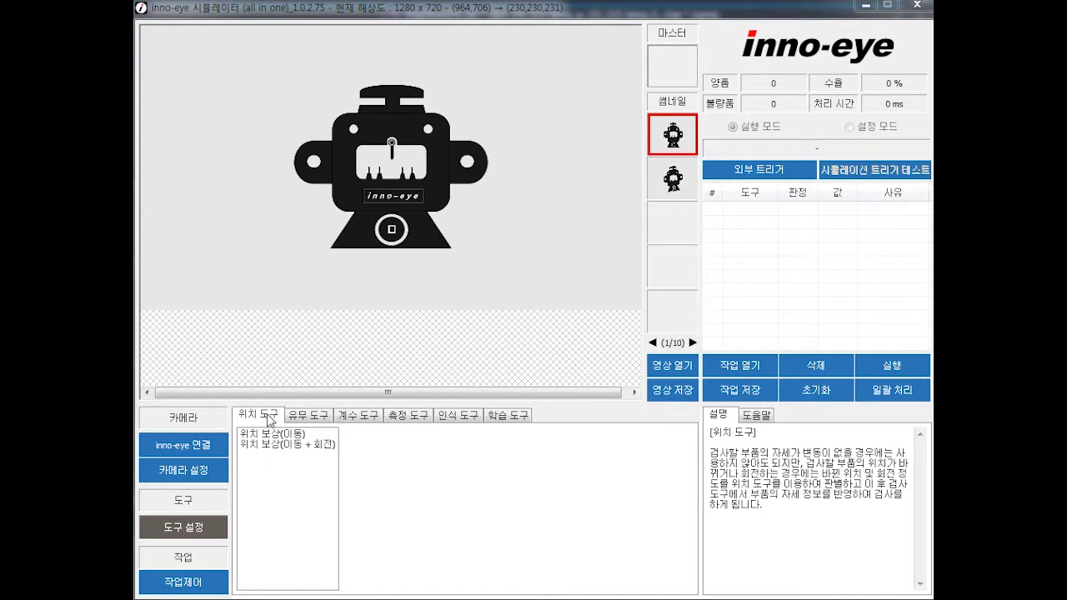
left_click(279, 451)
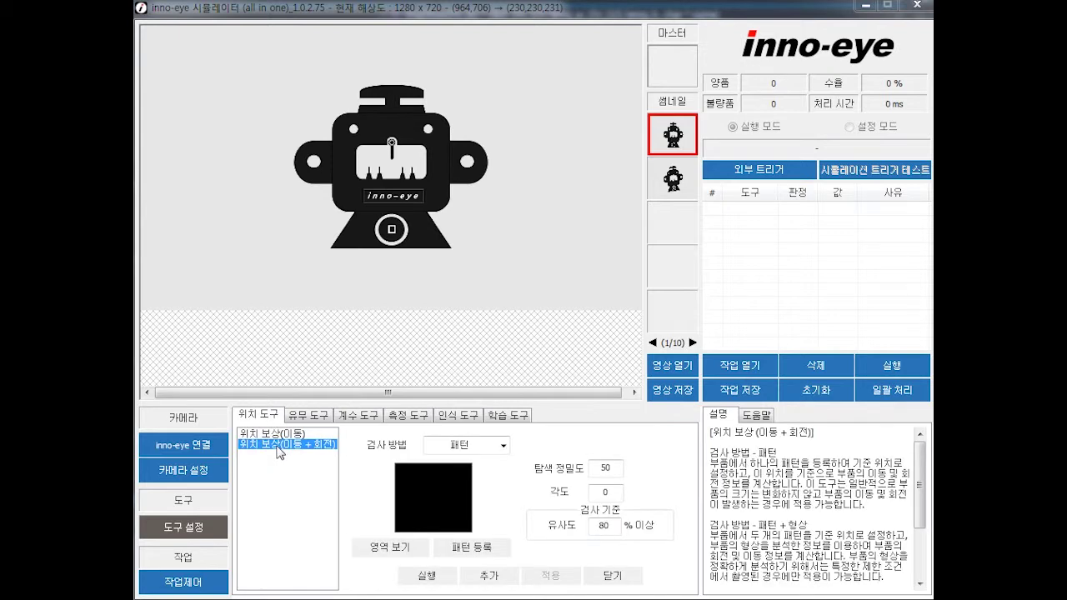
left_click(482, 447)
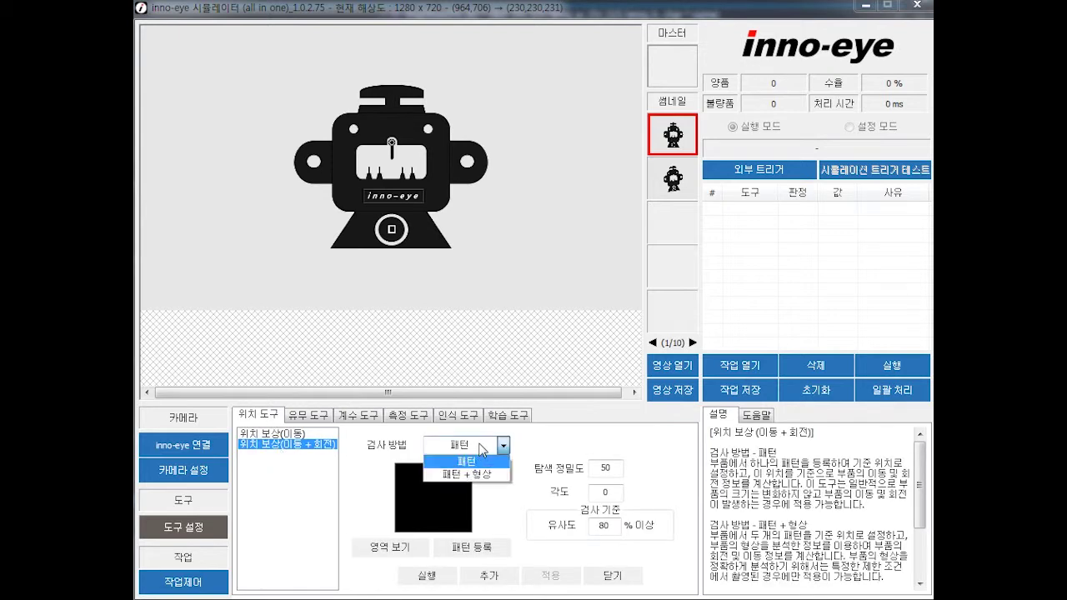
left_click(483, 462)
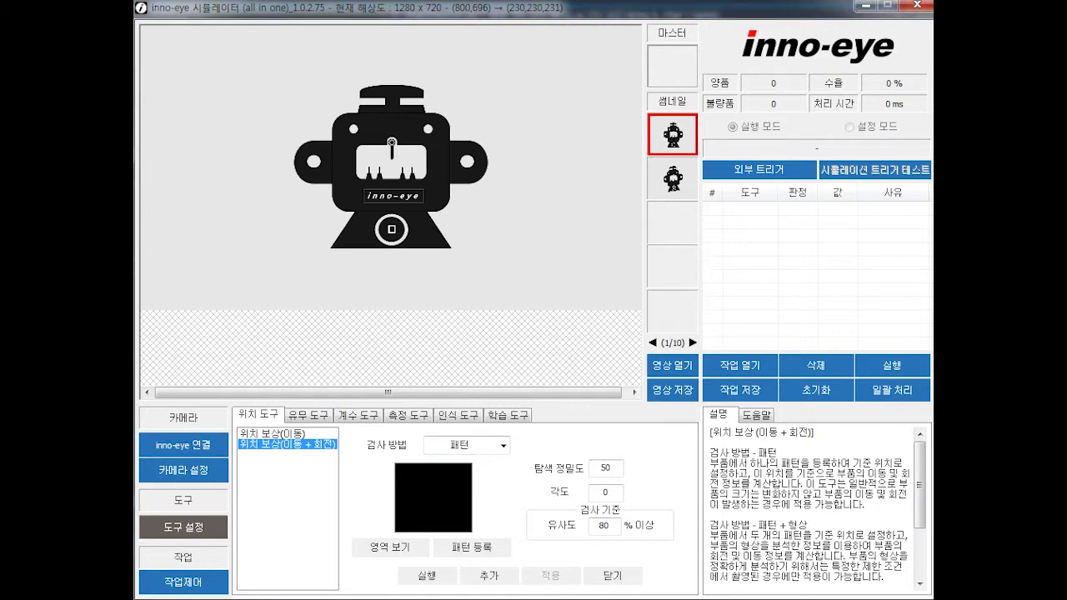
Place the pattern region on the part's left ear inside a 392 x 376 detection region and register the pattern
left_click(403, 550)
left_click_drag(167, 52, 342, 190)
left_click_drag(205, 55, 363, 230)
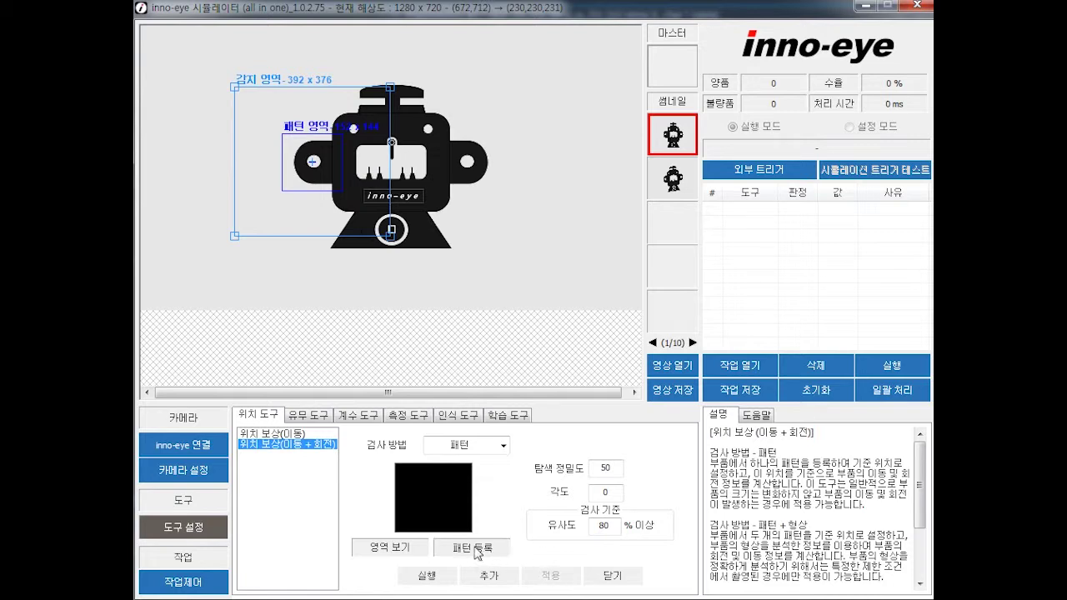
left_click(477, 551)
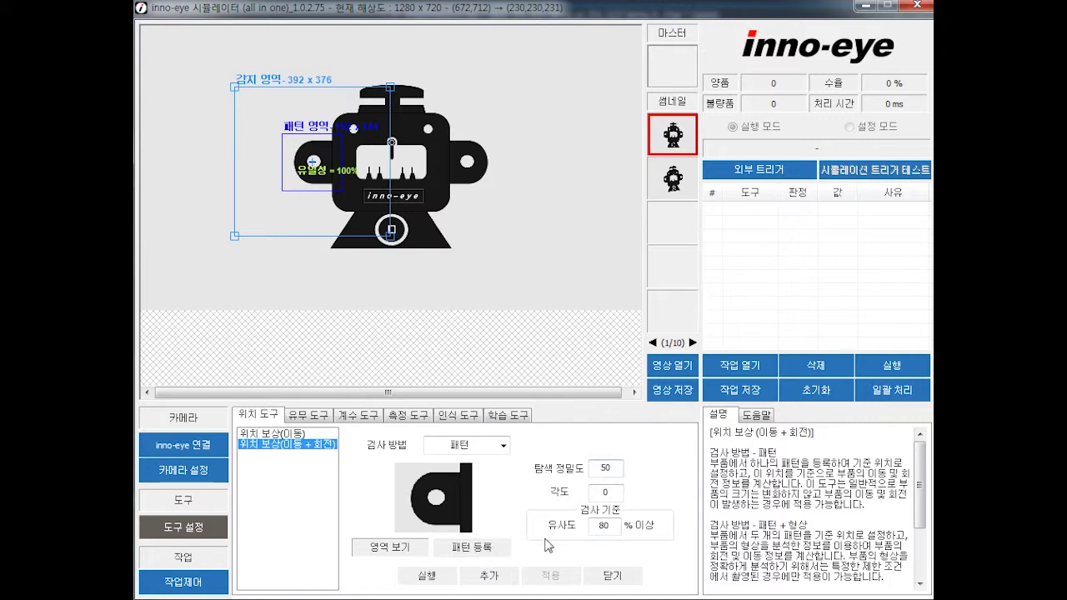
Set the position tool's 각도 to 30, test it and add it to the job without a calibration tool
double_click(592, 494)
type("30")
left_click(435, 575)
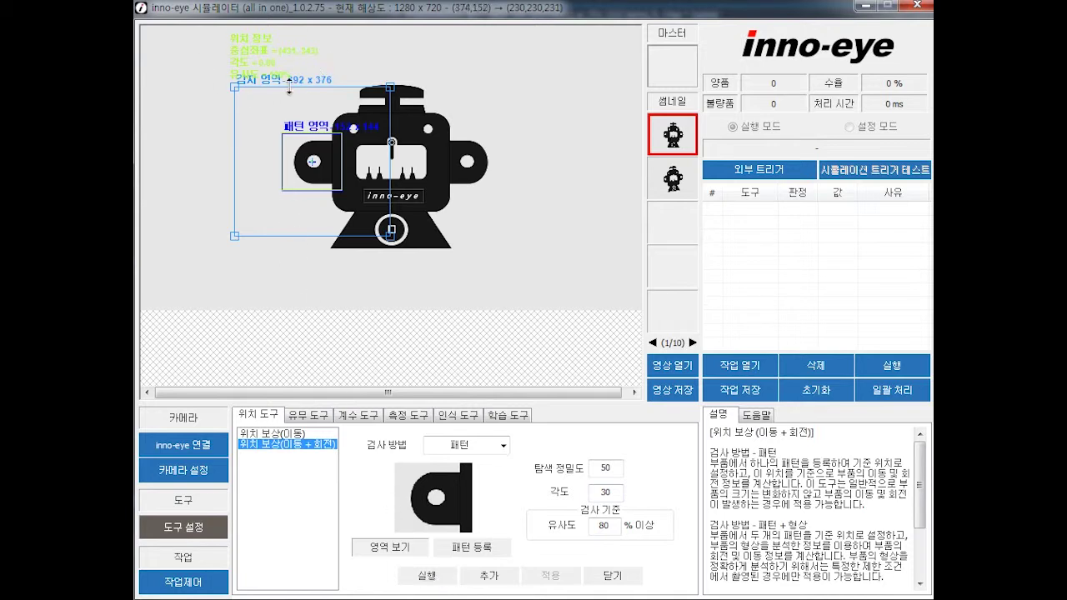
left_click(481, 550)
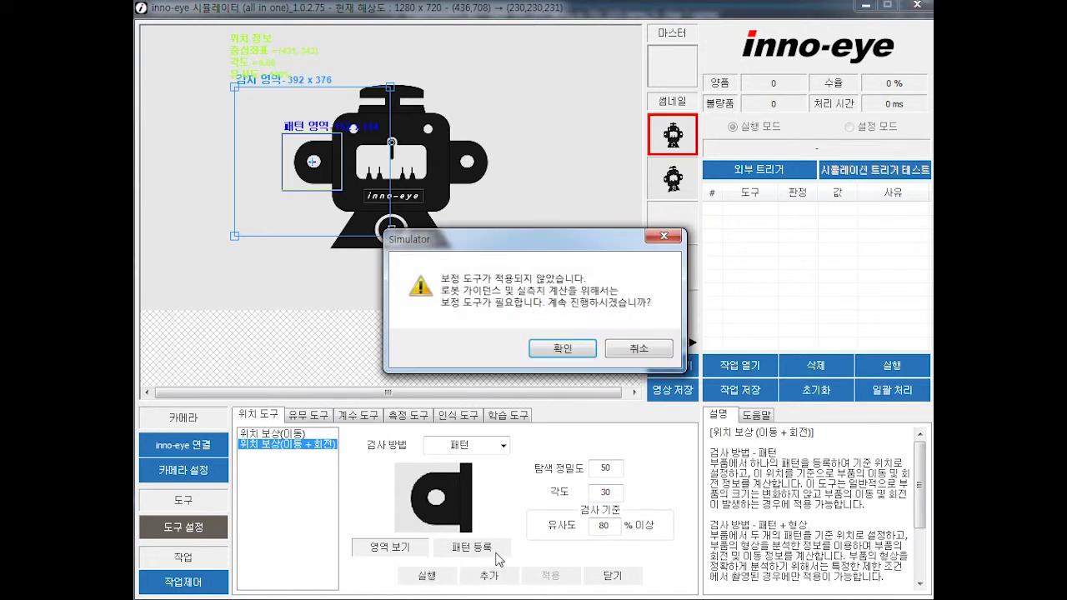
left_click(573, 353)
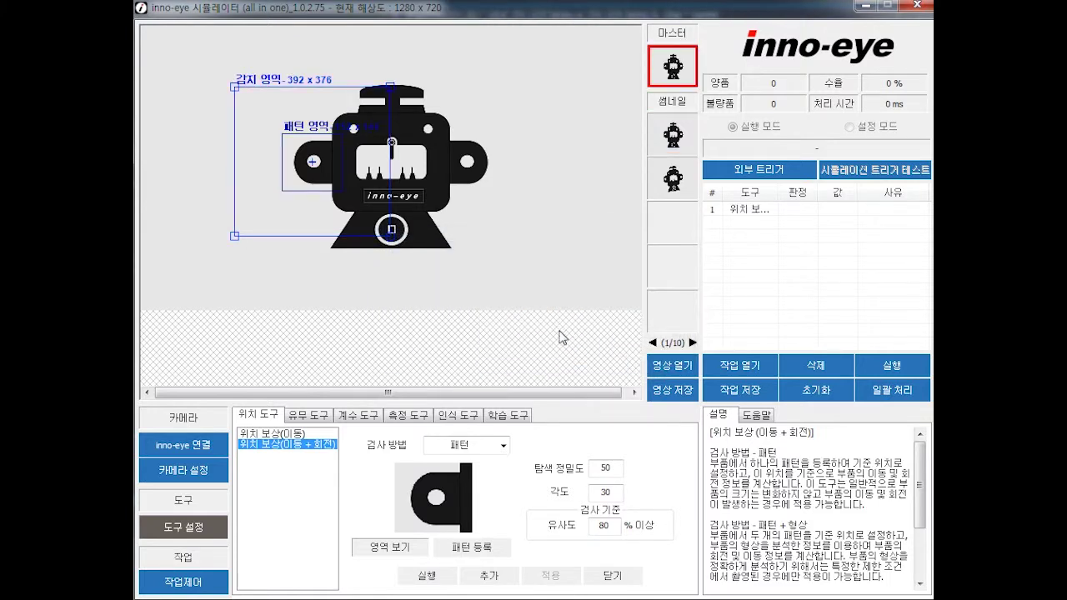
Start a 표준편차 presence tool and show its inspection region with the 사각형 shape
left_click(312, 414)
left_click(279, 444)
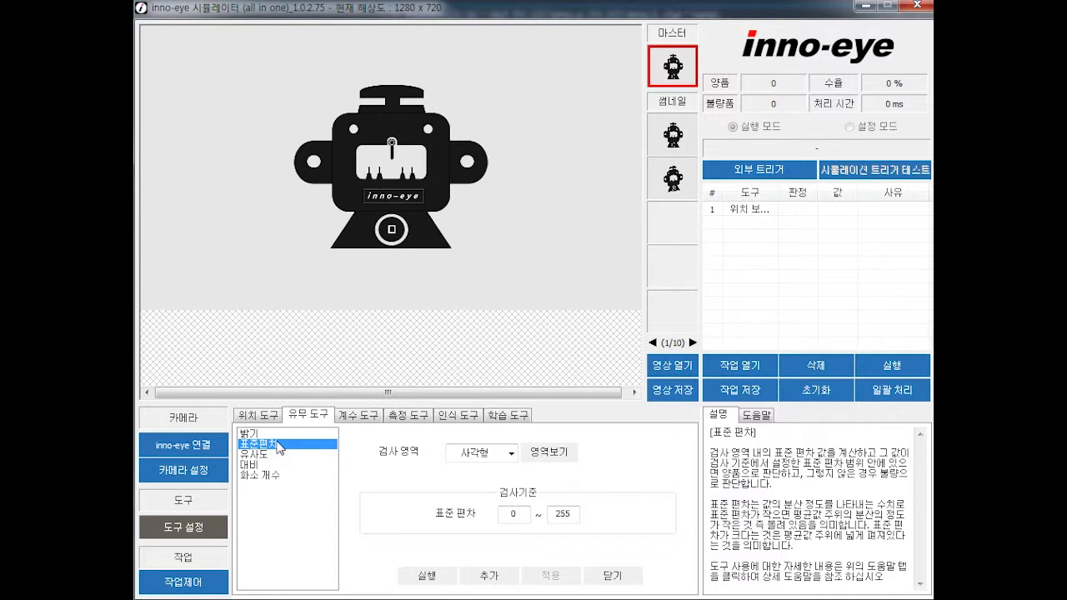
left_click(511, 452)
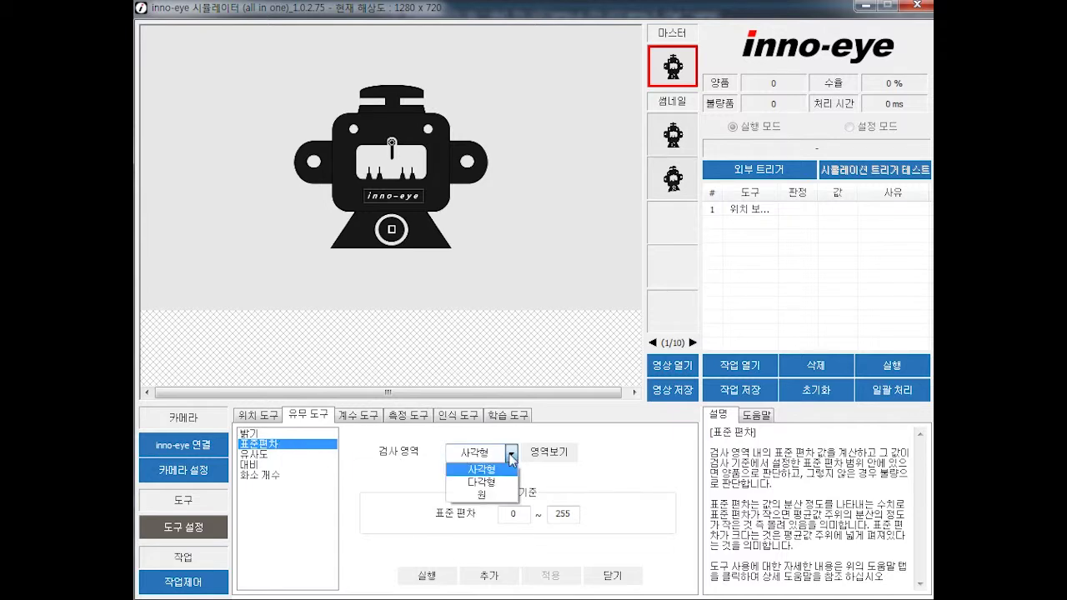
left_click(505, 473)
left_click(549, 453)
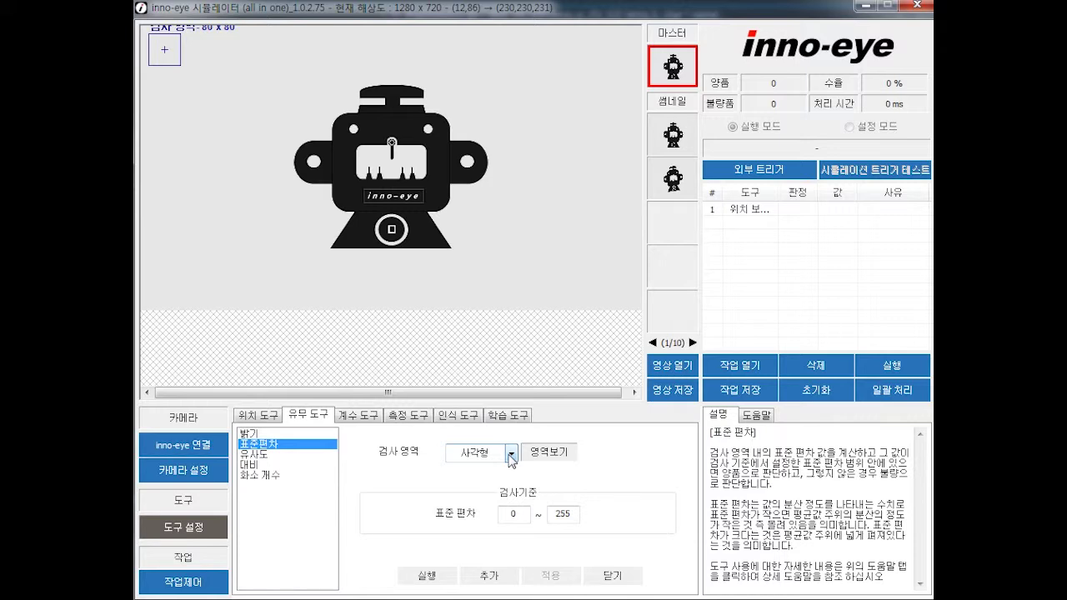
left_click(509, 457)
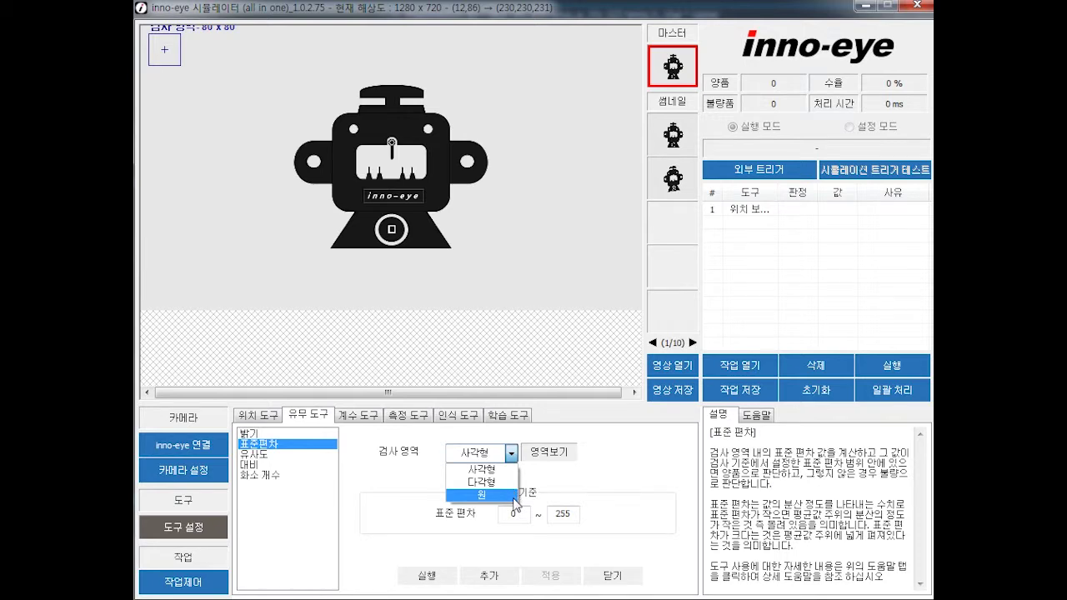
left_click(505, 470)
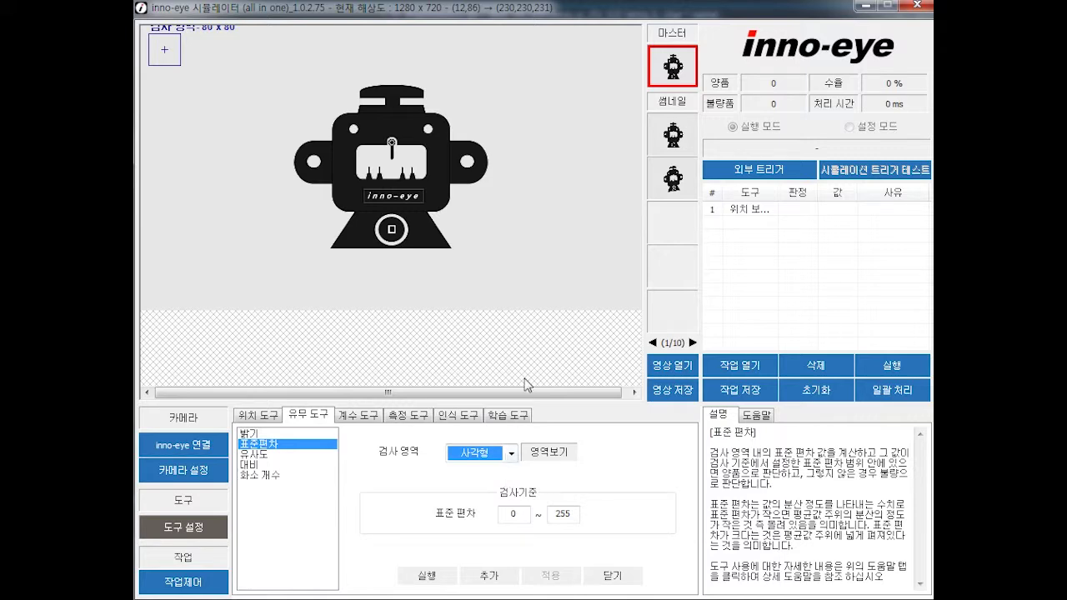
View the first and second loaded sample images to compare the parts
left_click(685, 131)
left_click(684, 183)
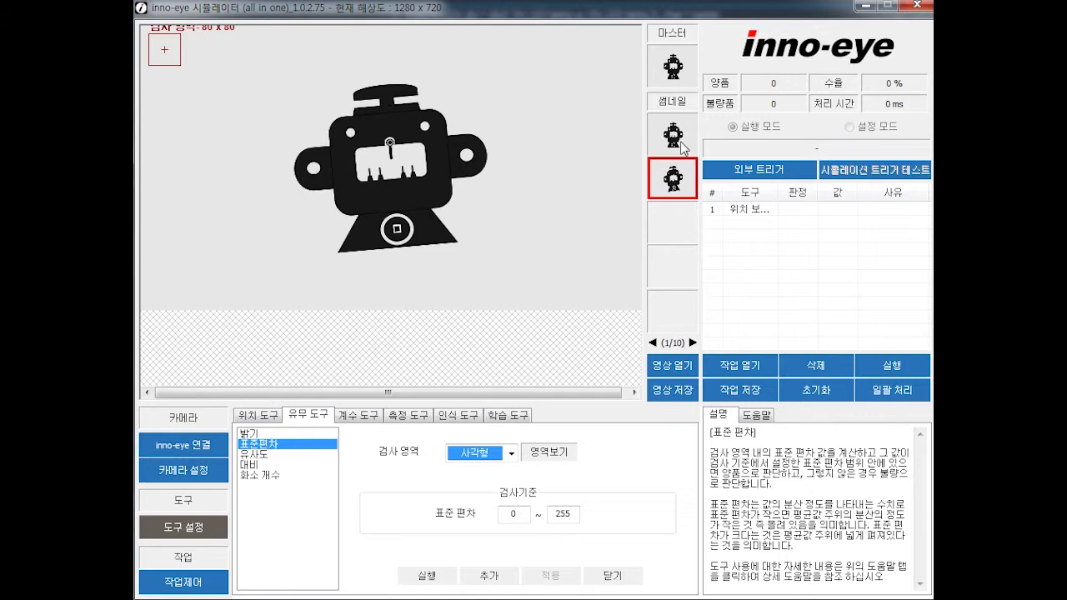
Fit the inspection region, about 166 x 56, around the inno-eye label and test the tool on the first sample and the master image
left_click(686, 143)
left_click_drag(176, 56, 379, 206)
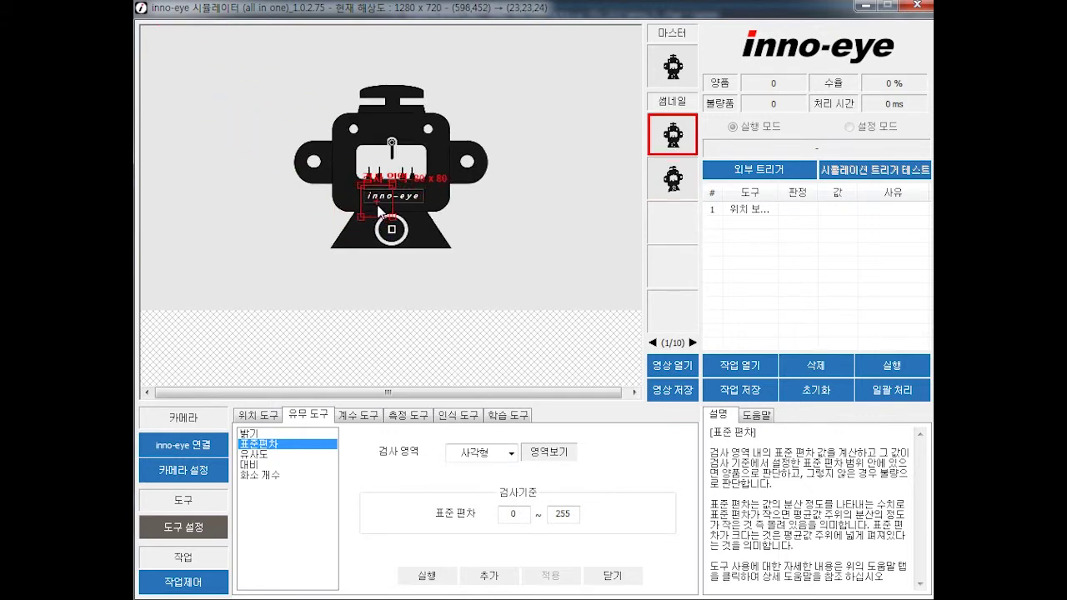
left_click_drag(390, 219, 427, 207)
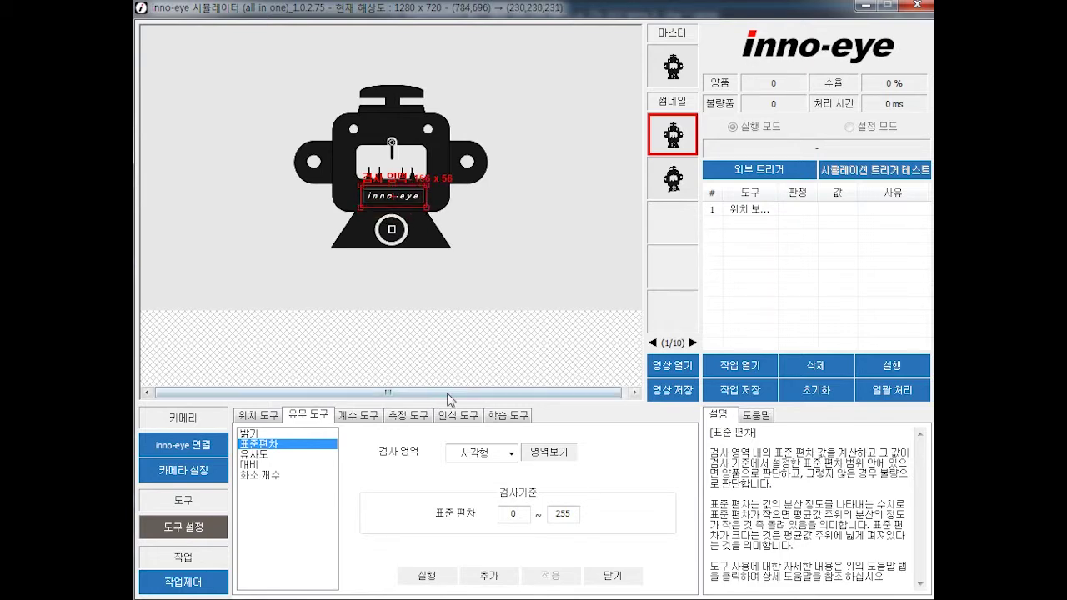
left_click(446, 582)
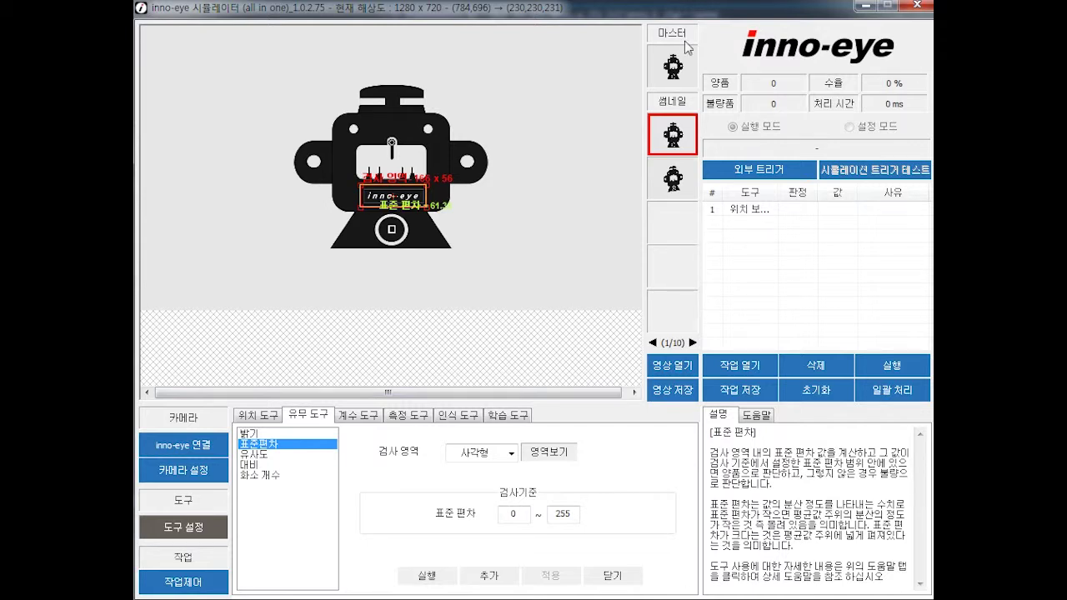
left_click(678, 66)
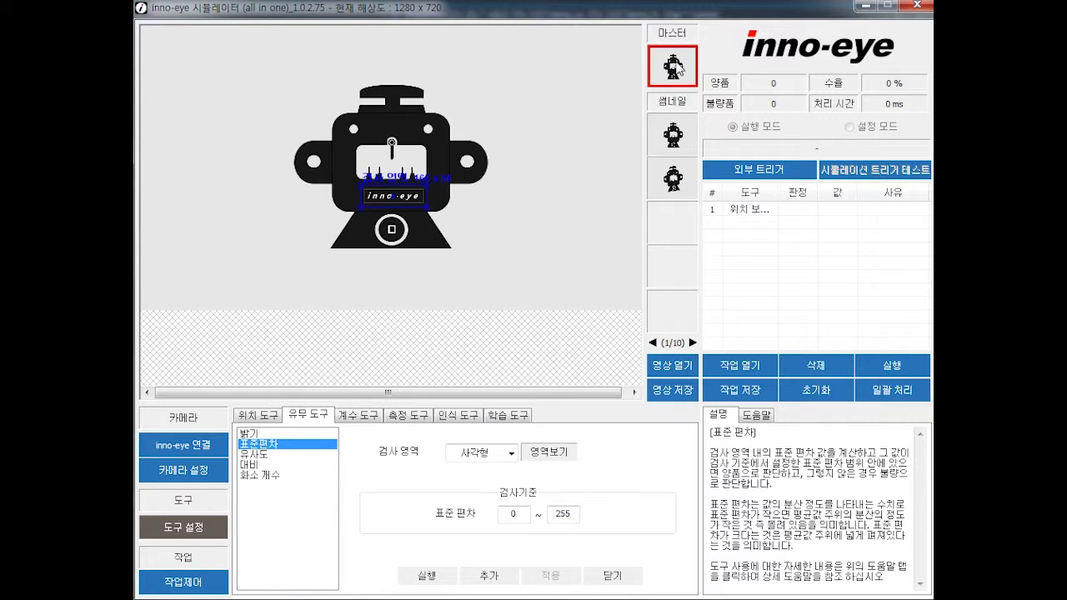
left_click(428, 576)
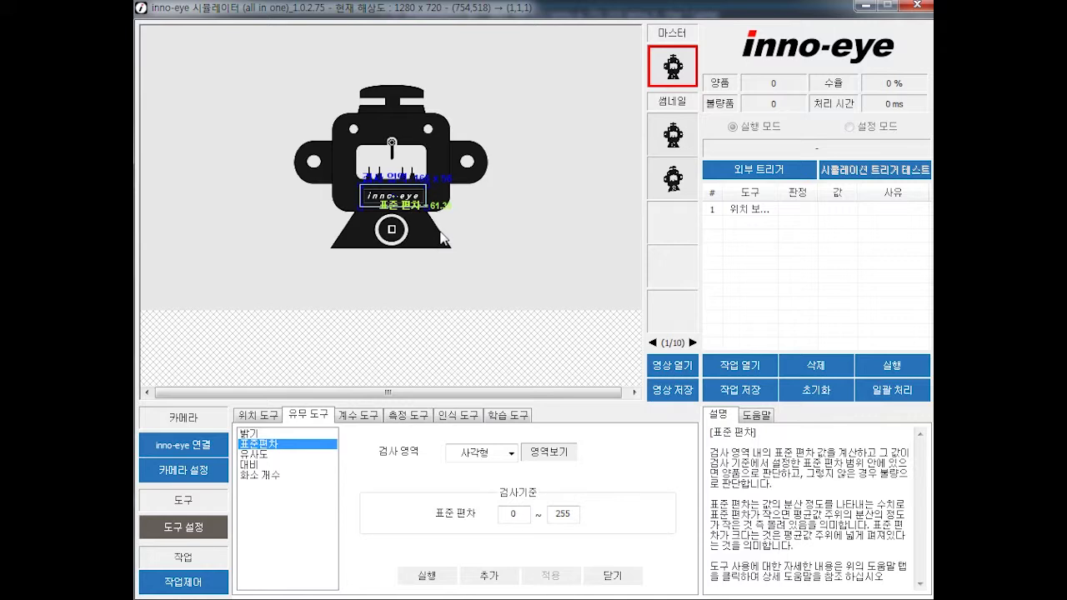
Set the minimum 표준 편차 to 50, test the tool and add it to the job
double_click(518, 516)
type("50")
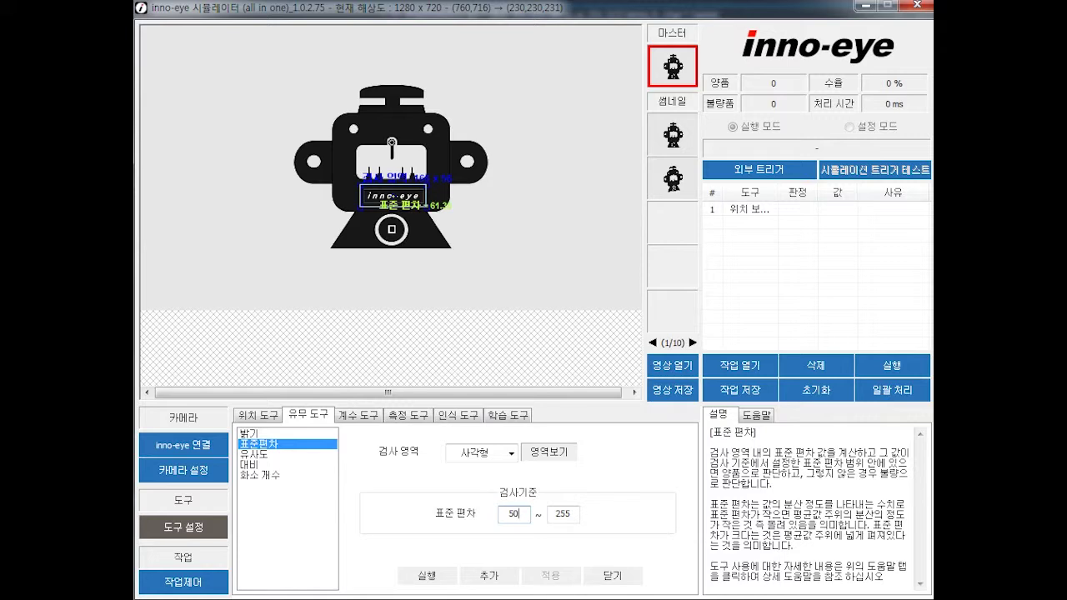
left_click(436, 580)
left_click(494, 576)
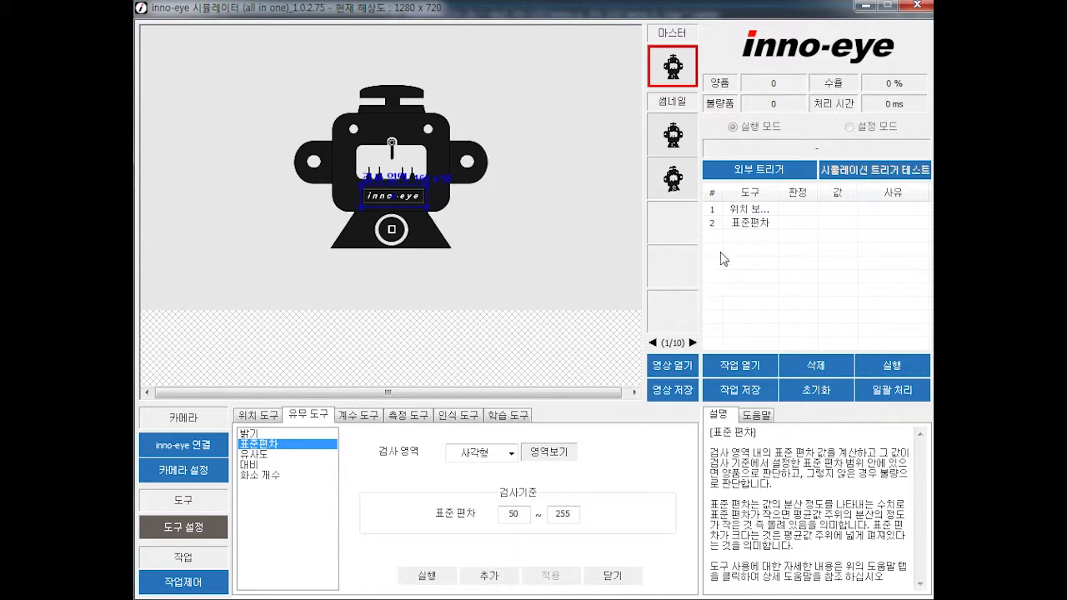
Run the whole job on the second sample image
left_click(734, 224)
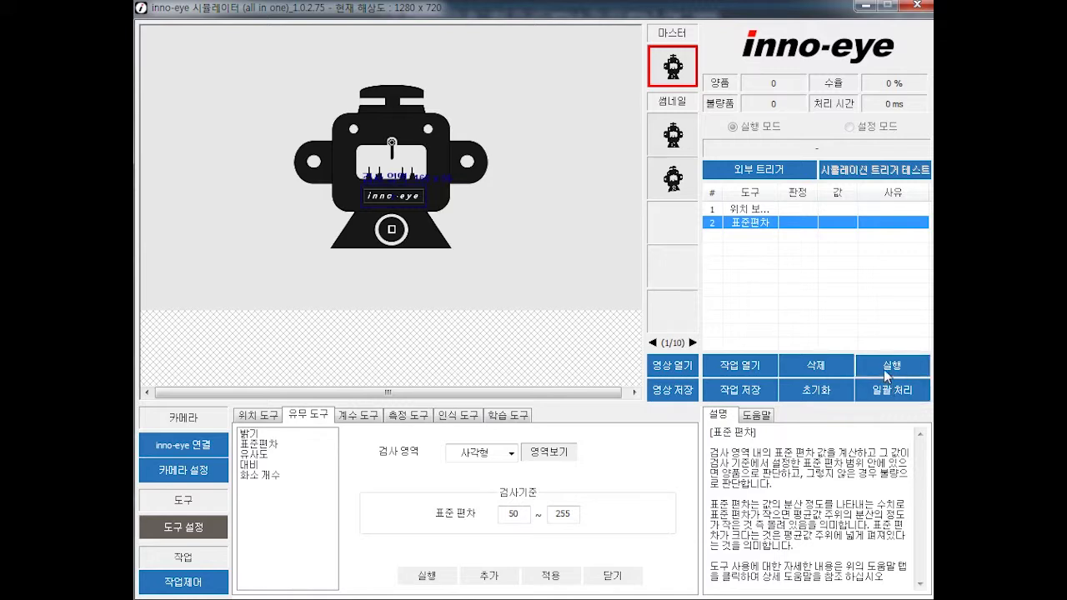
left_click(673, 178)
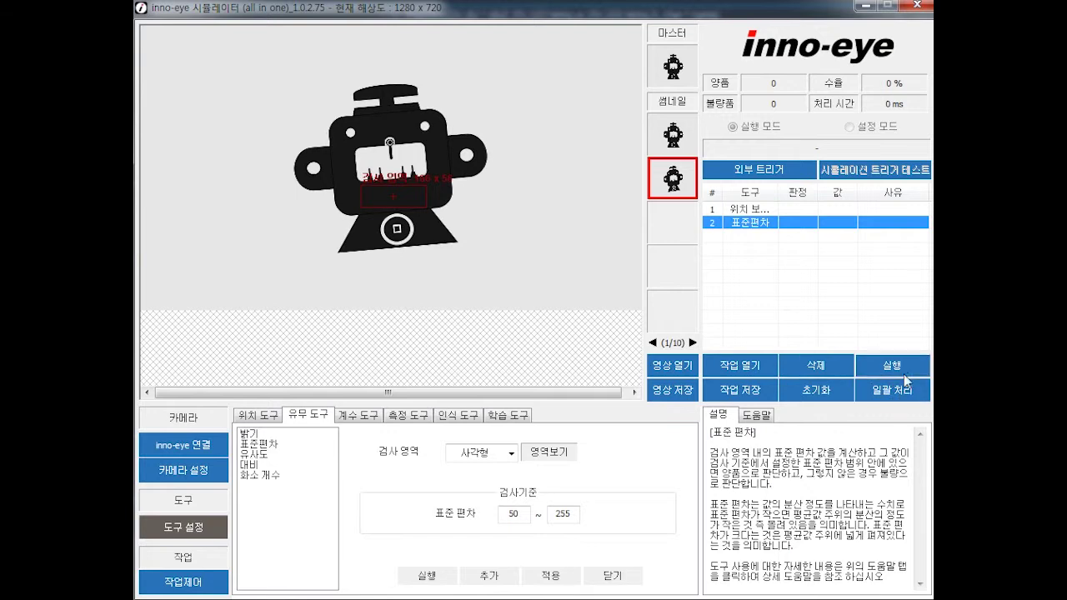
left_click(894, 367)
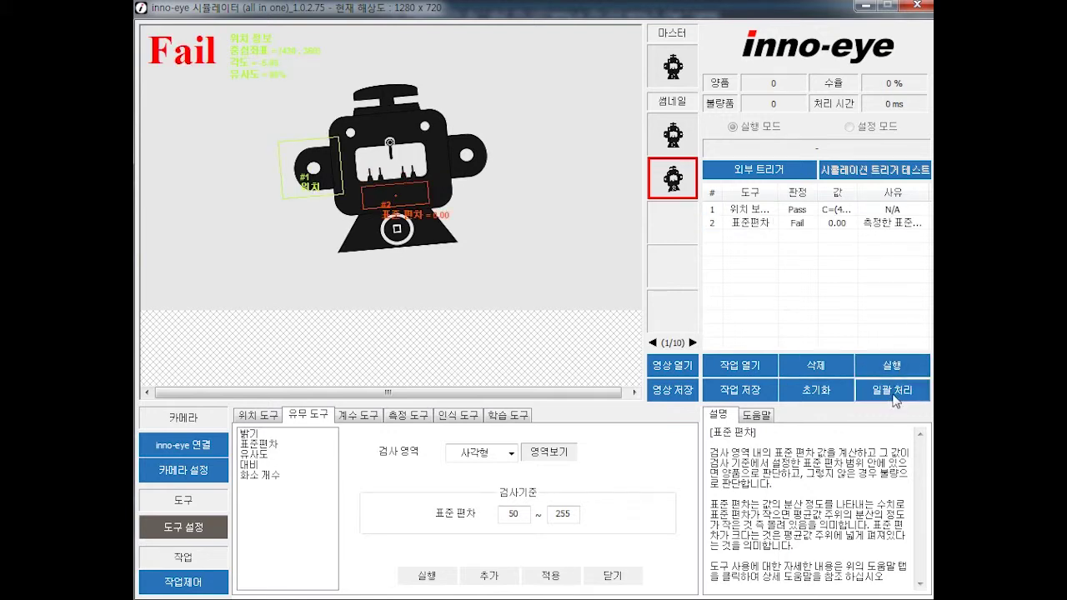
left_click(895, 392)
left_click(547, 441)
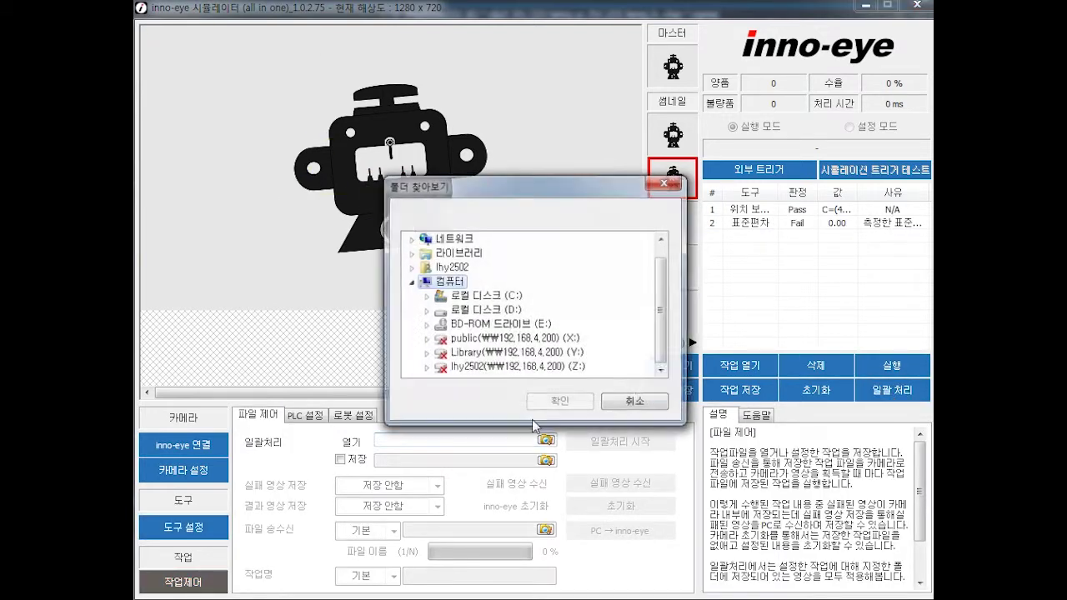
left_click(631, 404)
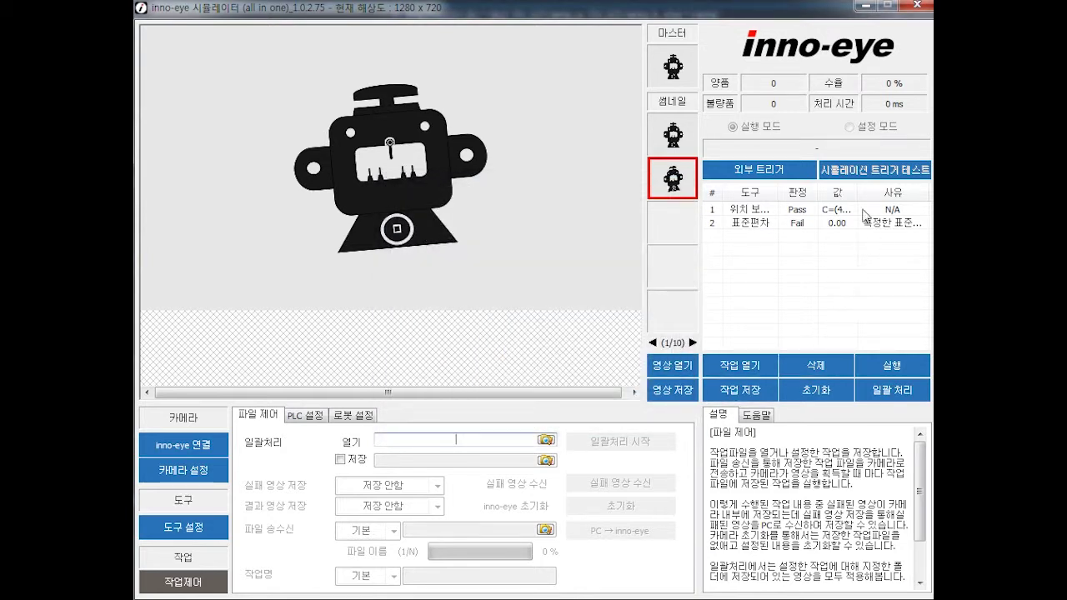
Rerun the job with the 값 results column widened and reselect the 표준편차 tool on the master image
left_click_drag(856, 192, 905, 192)
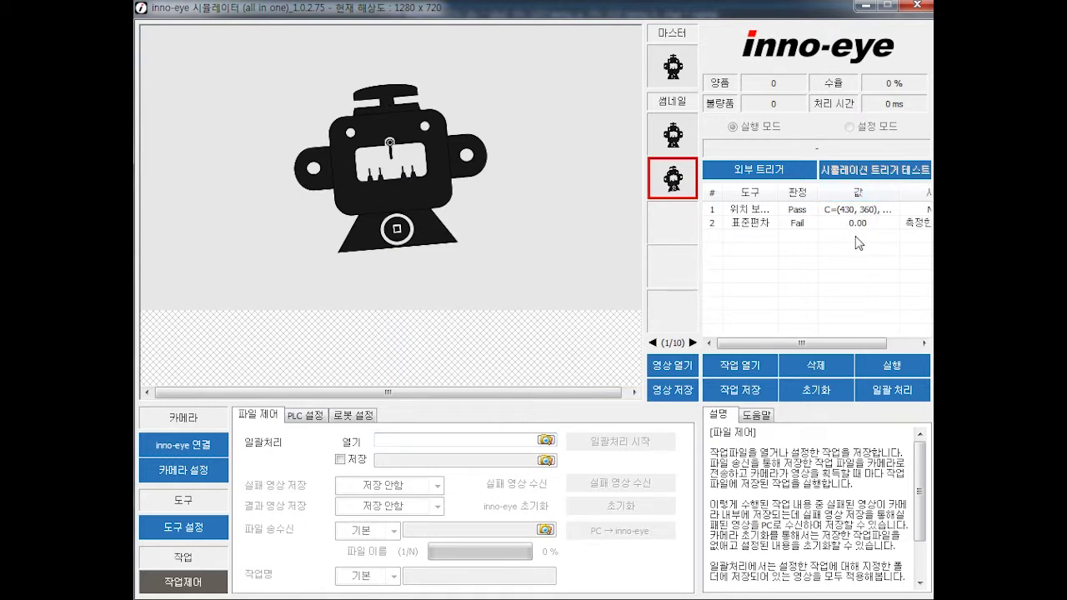
left_click(888, 374)
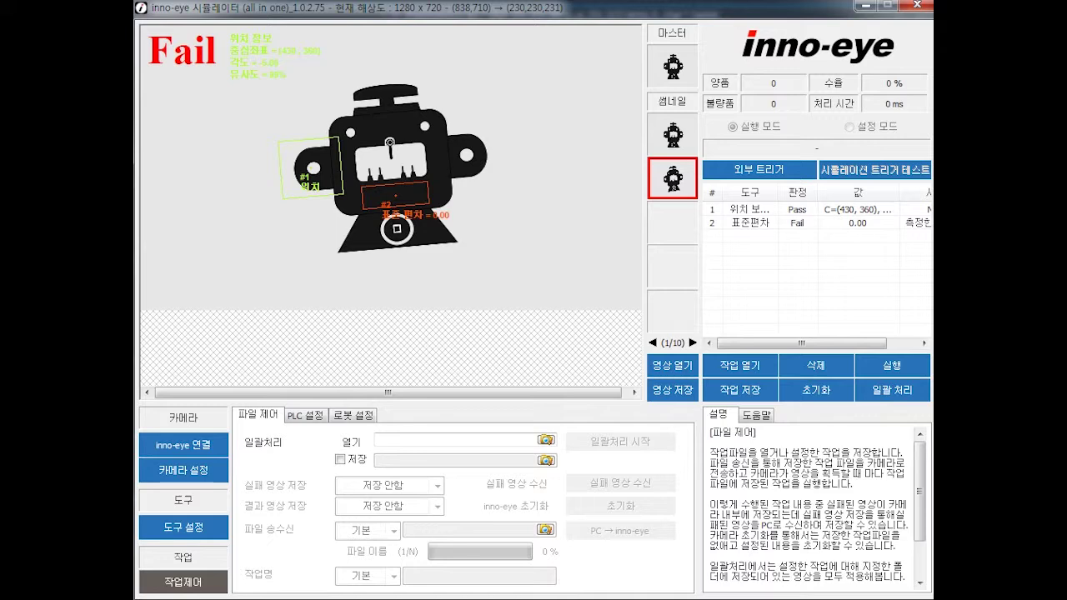
left_click(681, 71)
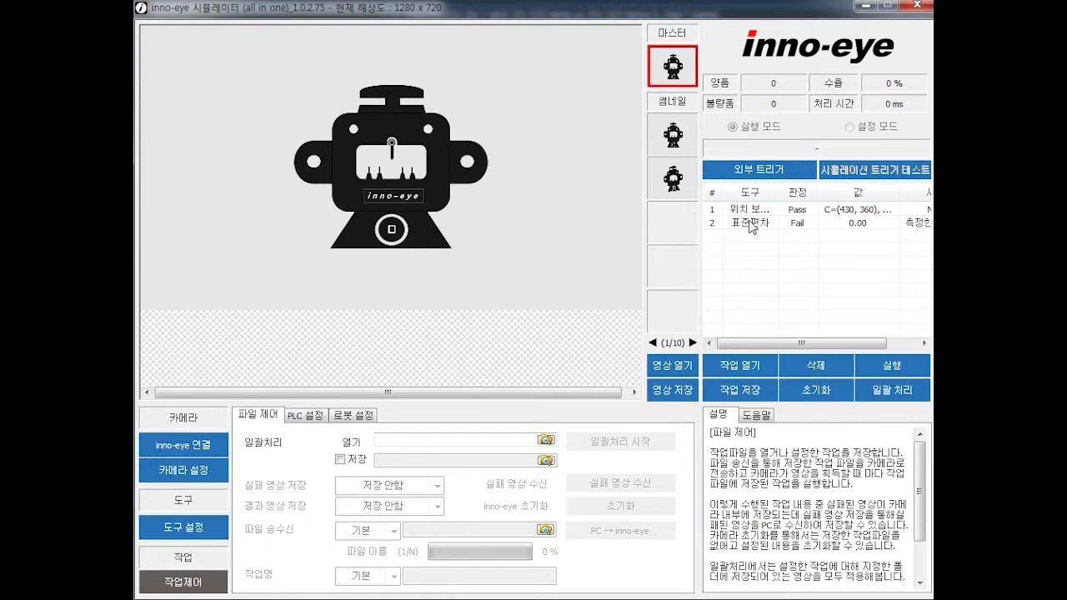
left_click(752, 223)
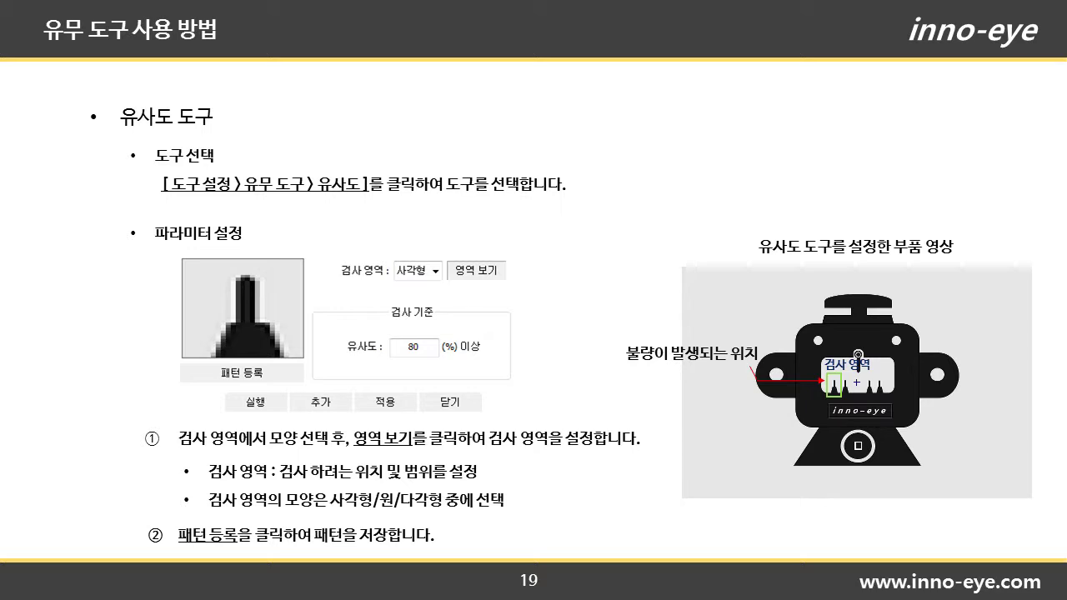
key("Right")
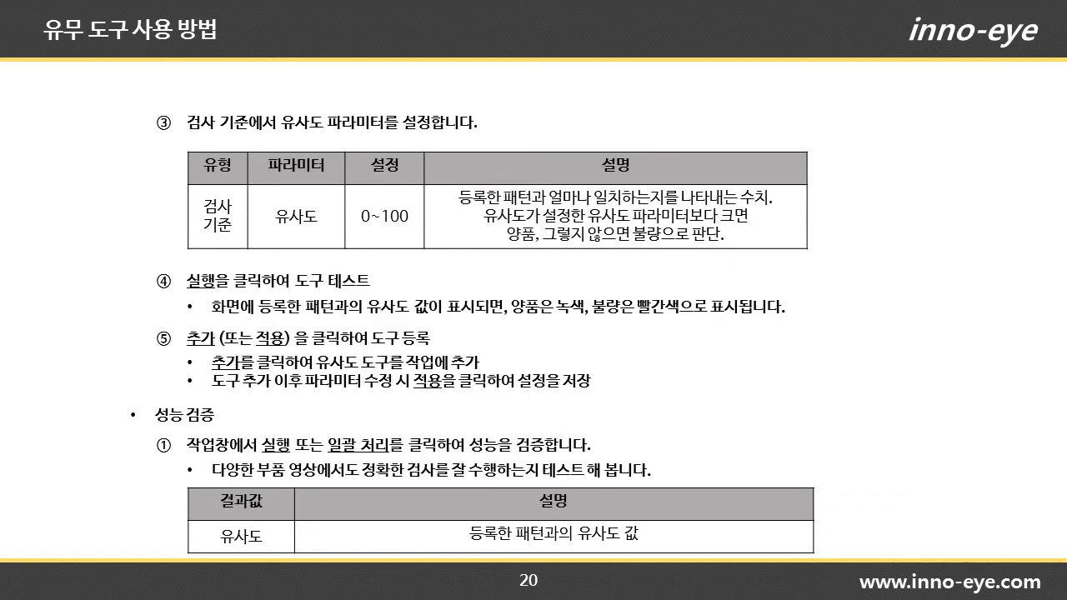
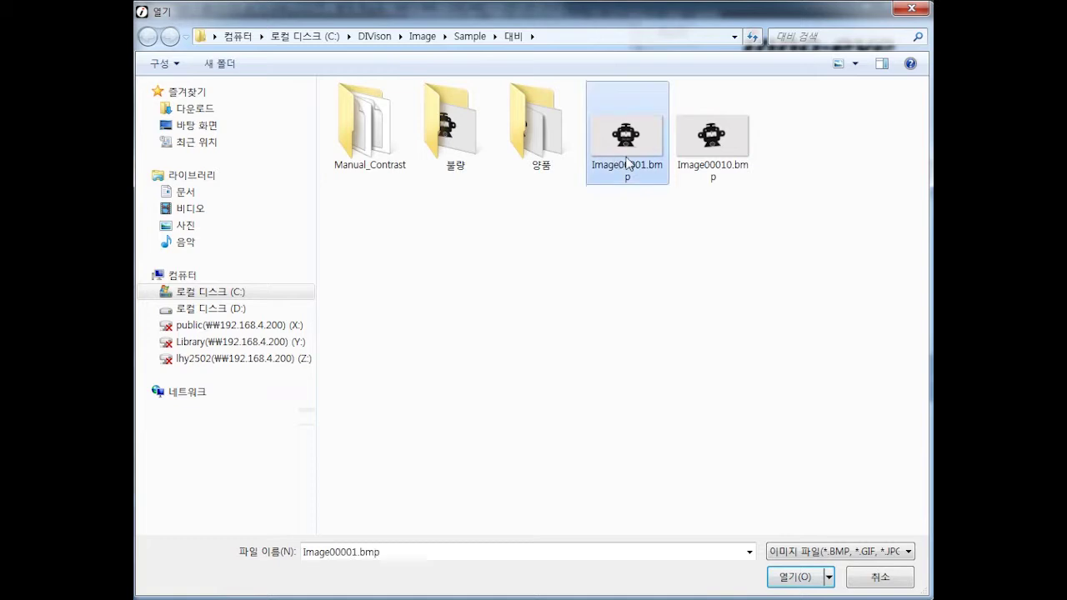
Load Image00001.bmp and Image00010.bmp from the 대비 sample folder
left_click(720, 150, "ctrl")
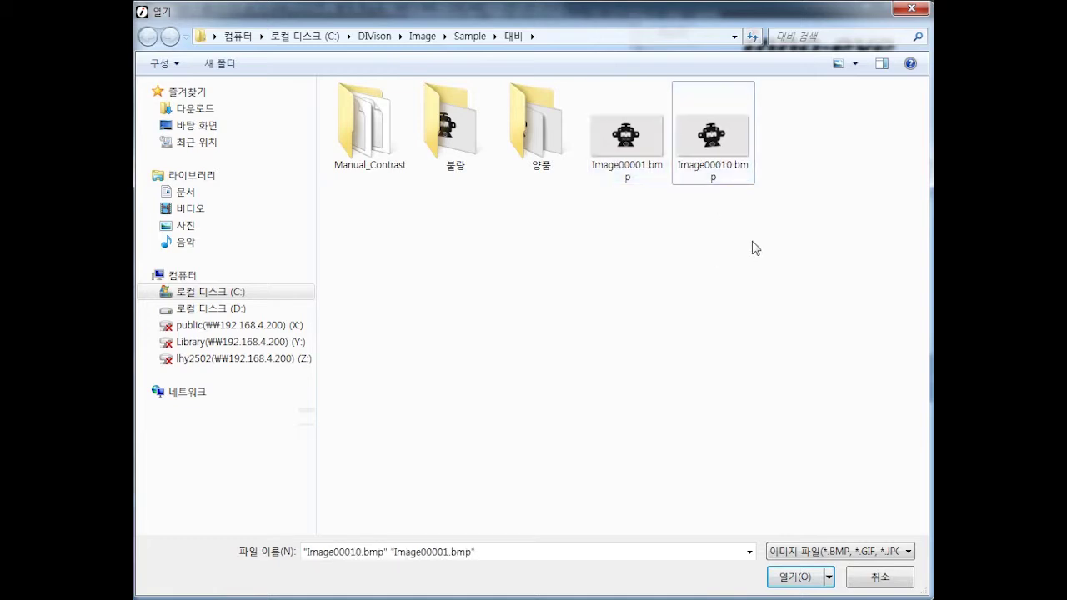
left_click_drag(843, 134, 611, 156)
left_click(794, 576)
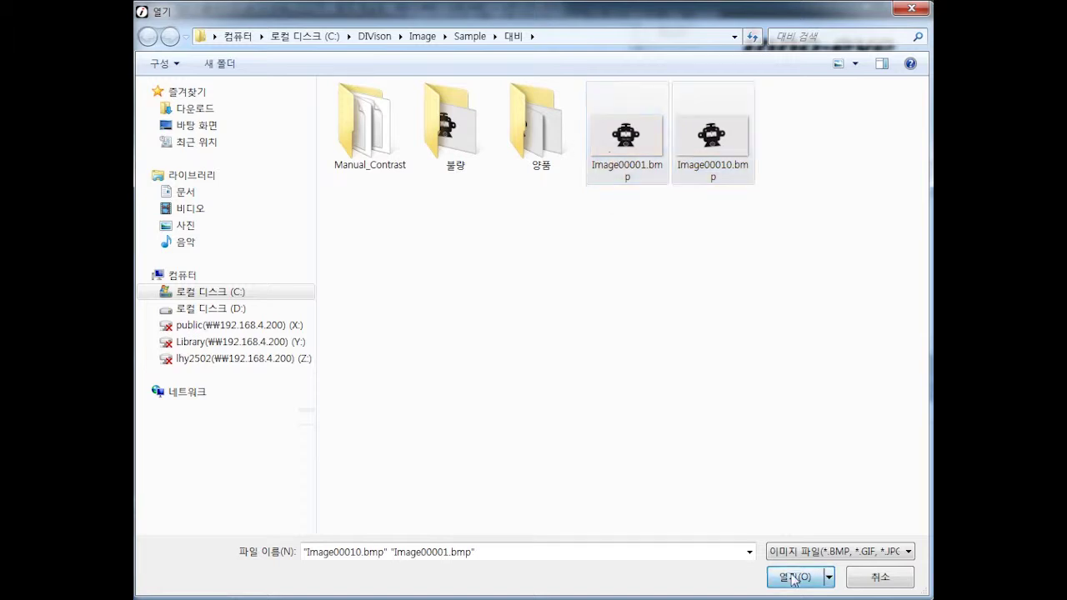
scroll(439, 235, "down", 3)
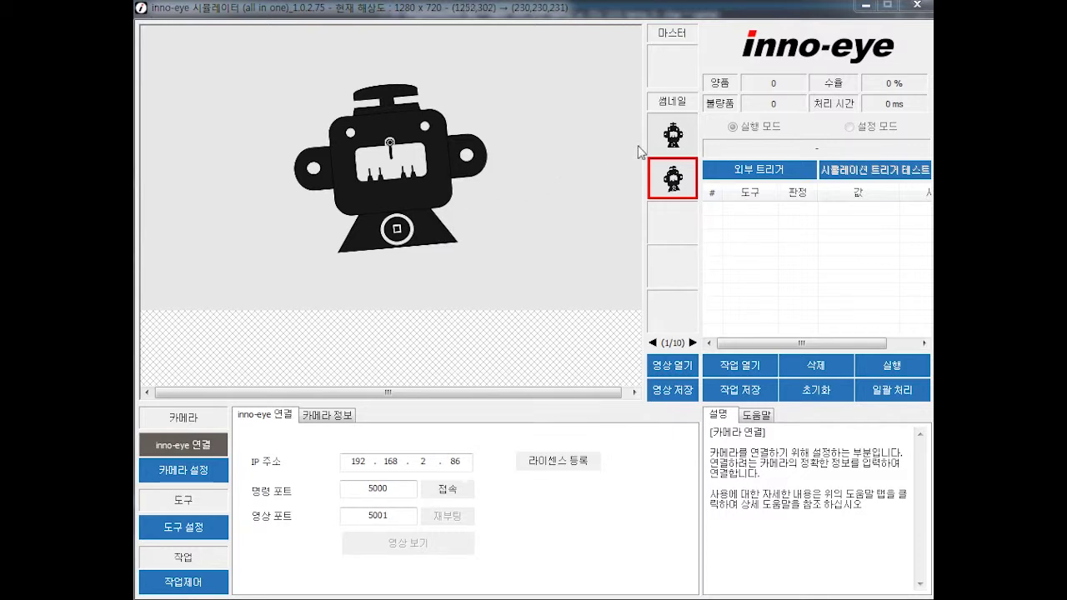
Start a 위치 보상(이동 + 회전) tool on the first sample with the 패턴 inspection method
left_click(675, 142)
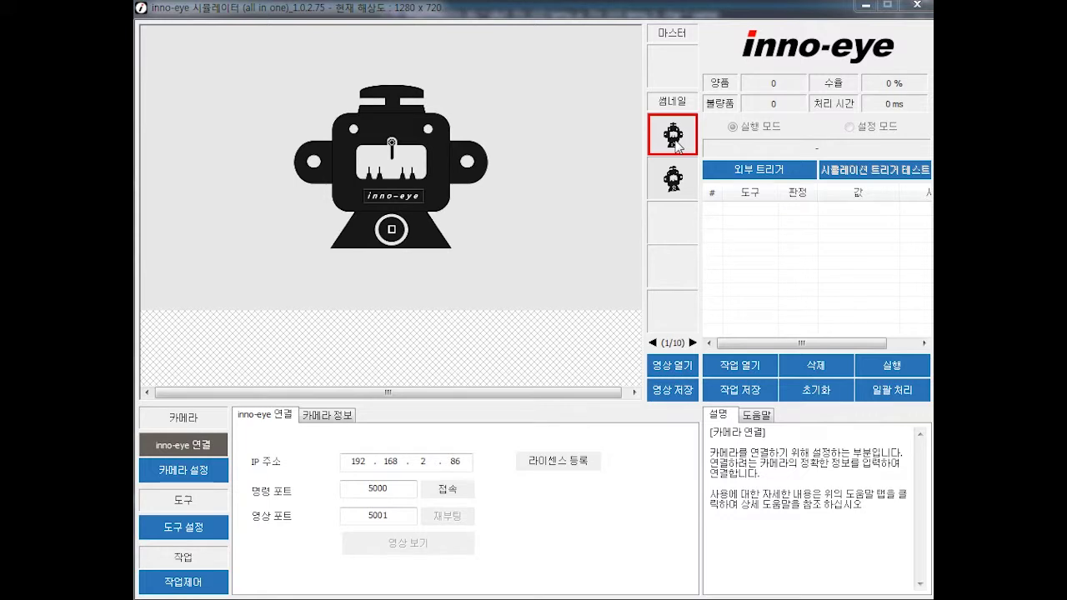
left_click(188, 527)
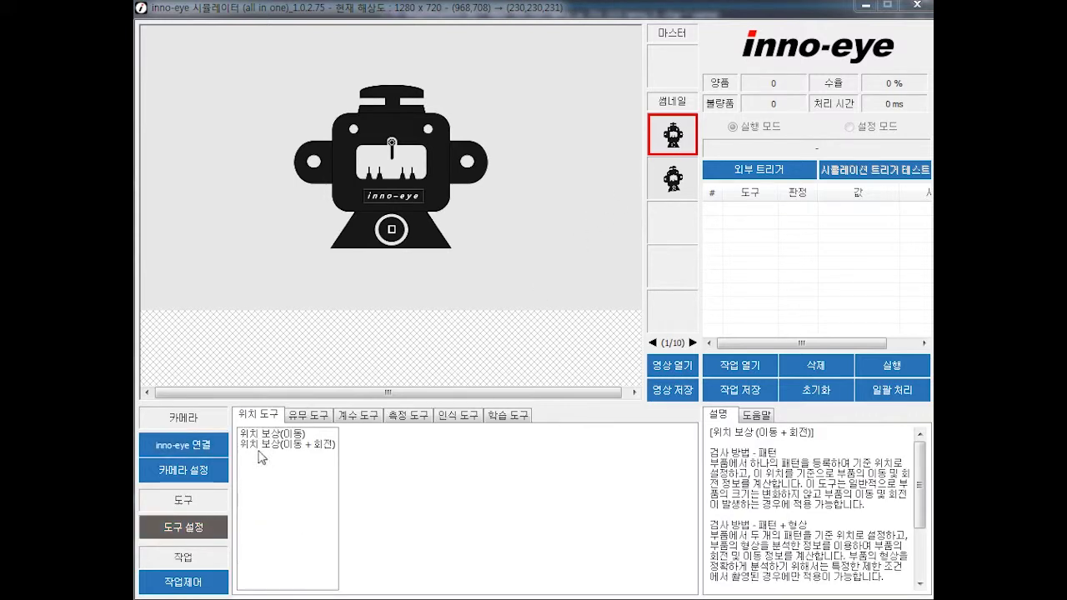
left_click(277, 444)
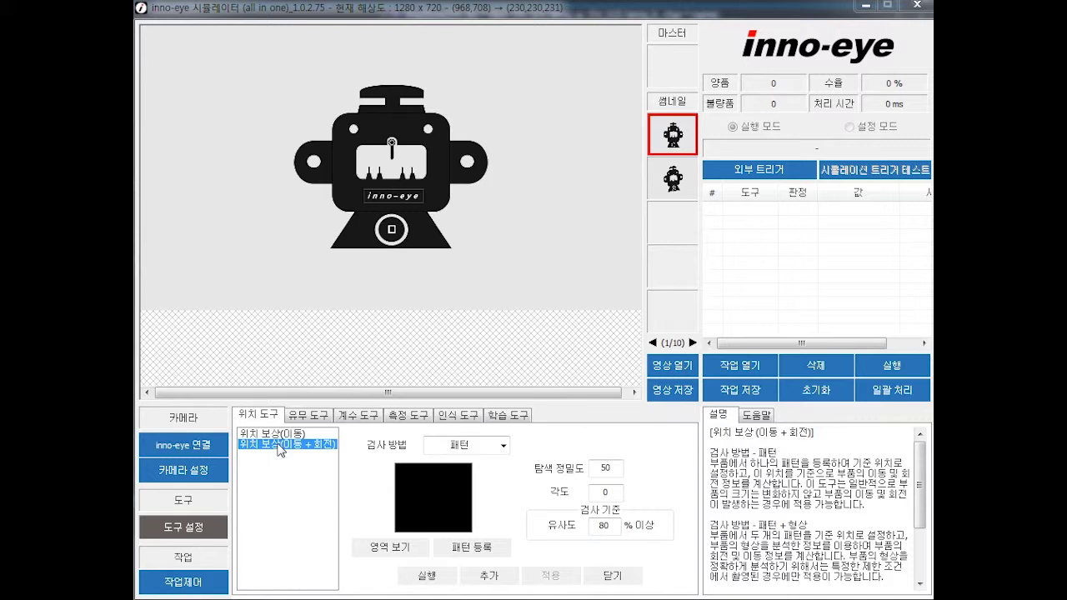
left_click(446, 445)
left_click(453, 462)
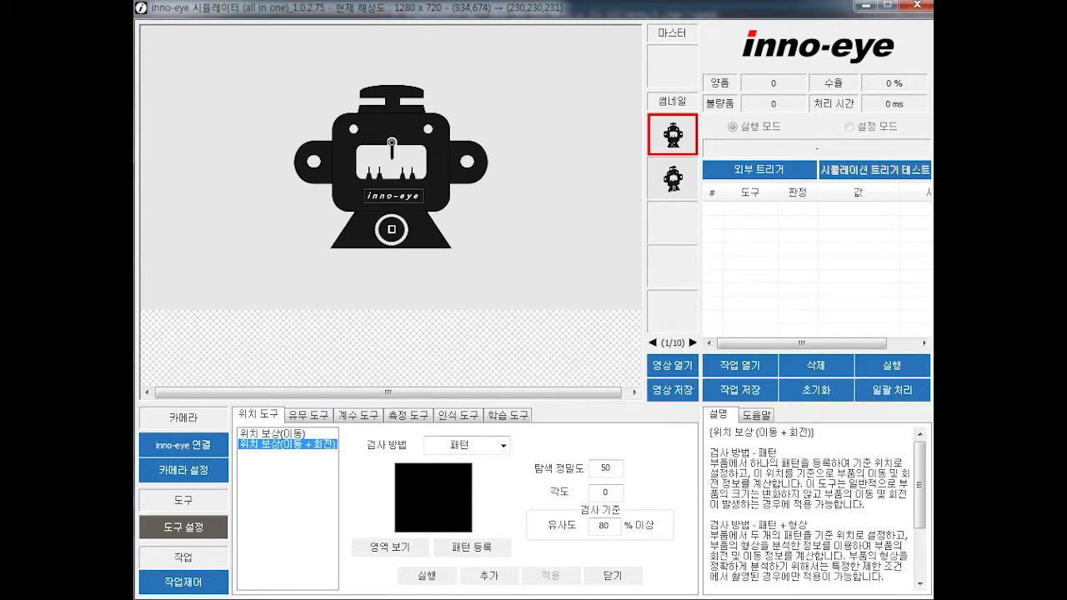
Place the pattern region around the part's left ear inside a 364 x 386 detection region and register the pattern
left_click(367, 549)
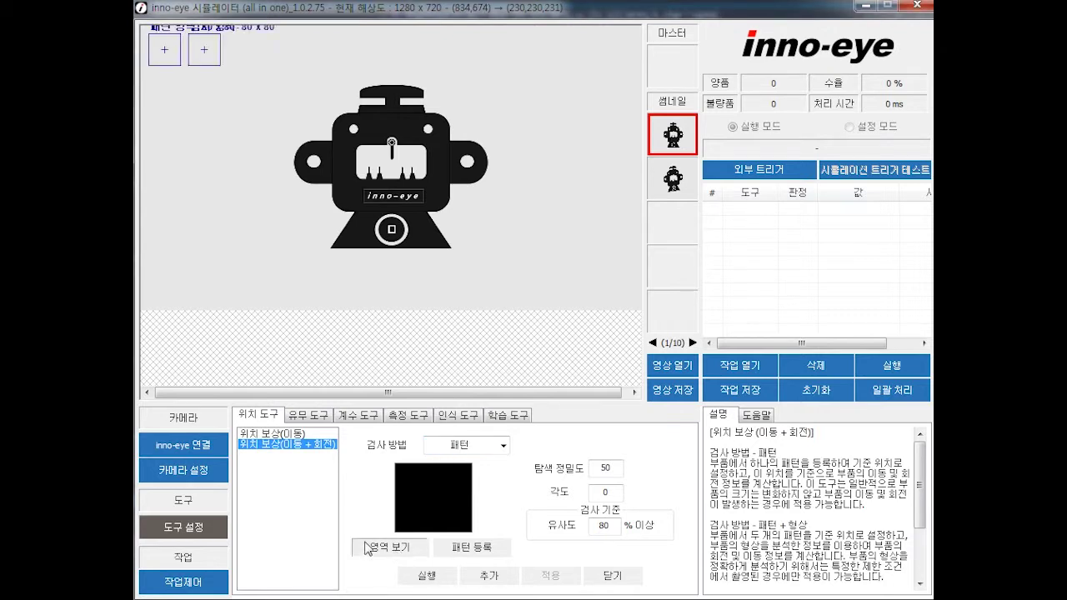
left_click_drag(162, 48, 341, 188)
left_click_drag(211, 58, 385, 238)
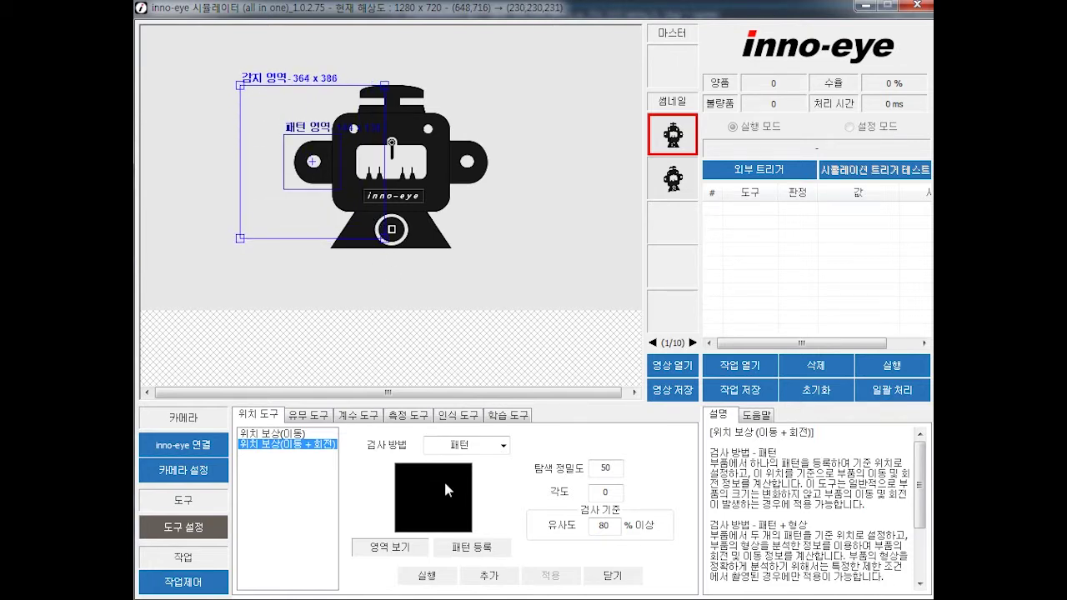
left_click(472, 548)
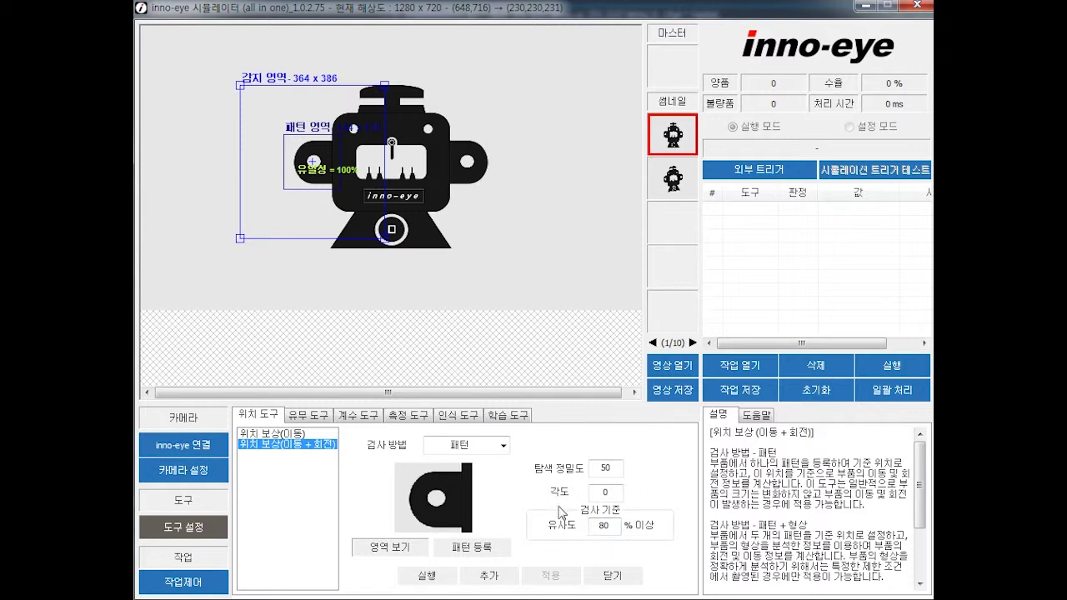
Set the position compensation 각도 to 30, test the tool and add it to the job, accepting the missing calibration tool
double_click(607, 492)
type("30")
left_click(437, 575)
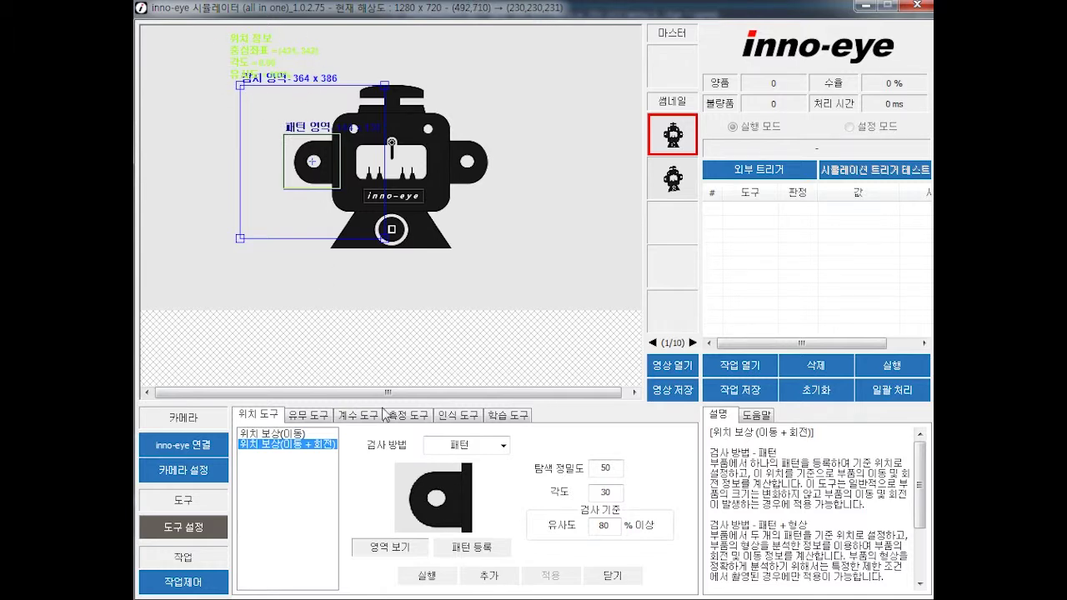
left_click(493, 580)
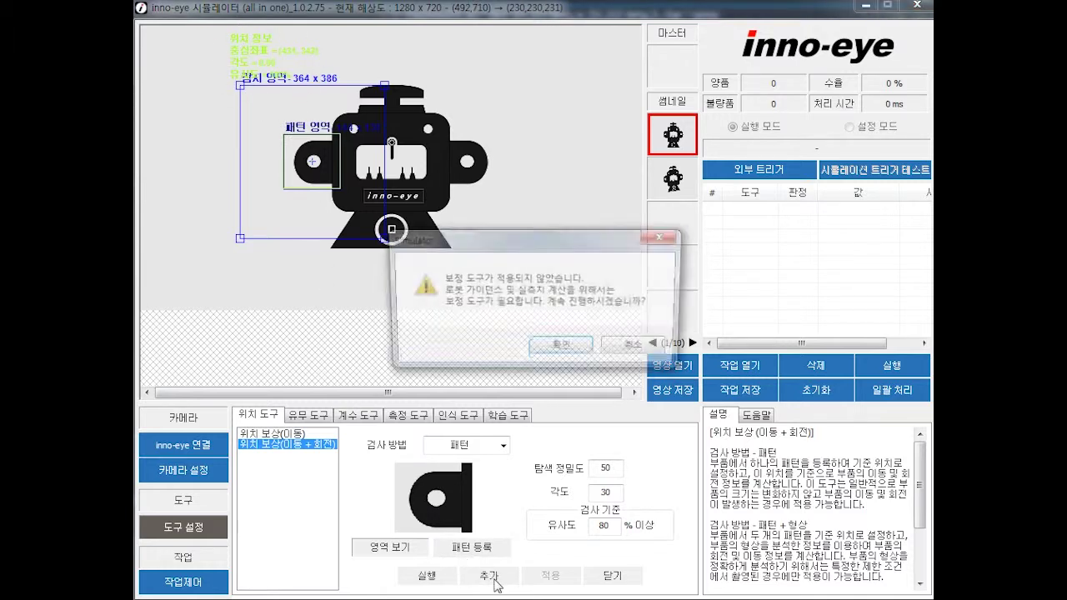
left_click(575, 349)
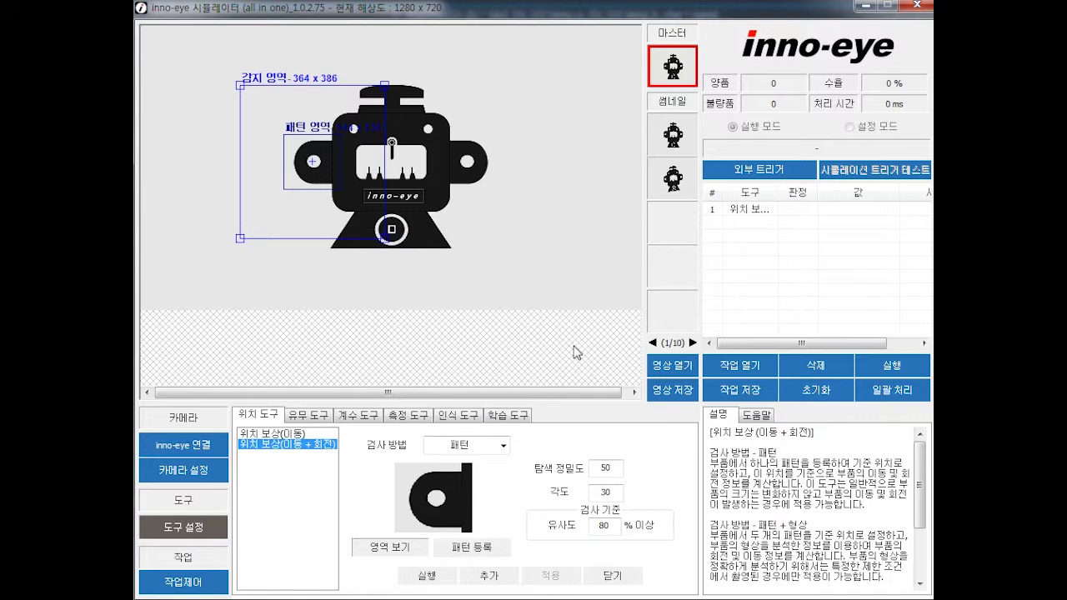
Start a 대비 presence tool with a 사각형 inspection region and display the region on the master image
left_click(325, 417)
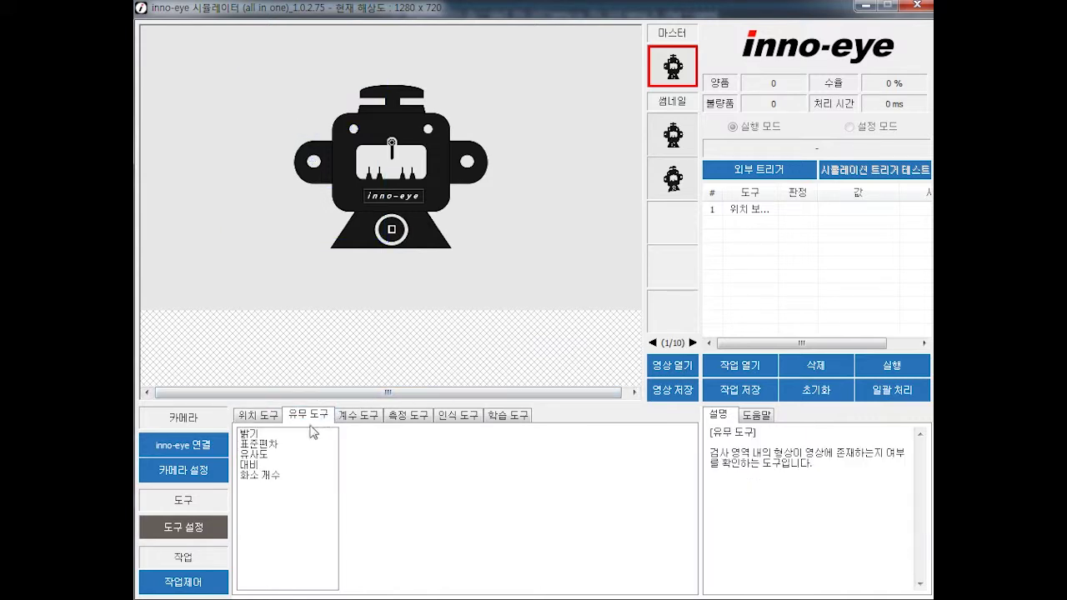
left_click(256, 465)
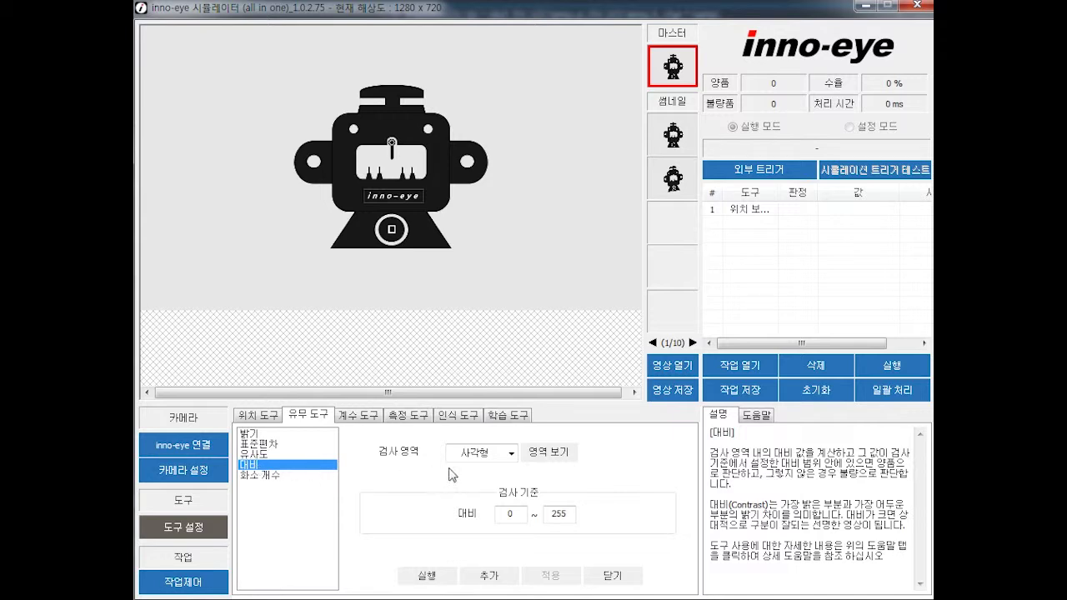
left_click(510, 455)
left_click(498, 472)
left_click(552, 458)
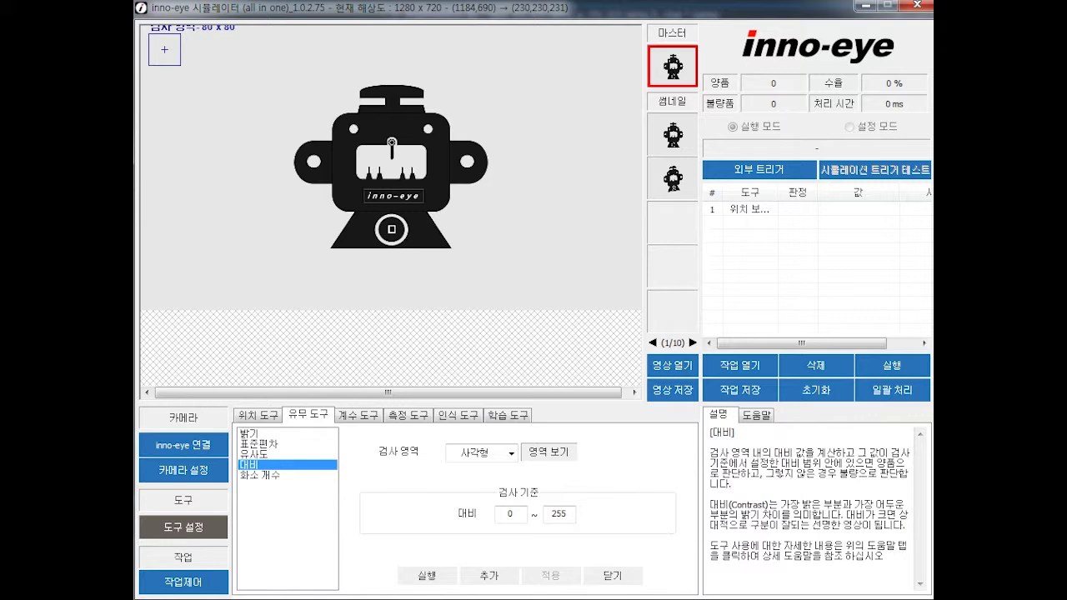
left_click(511, 453)
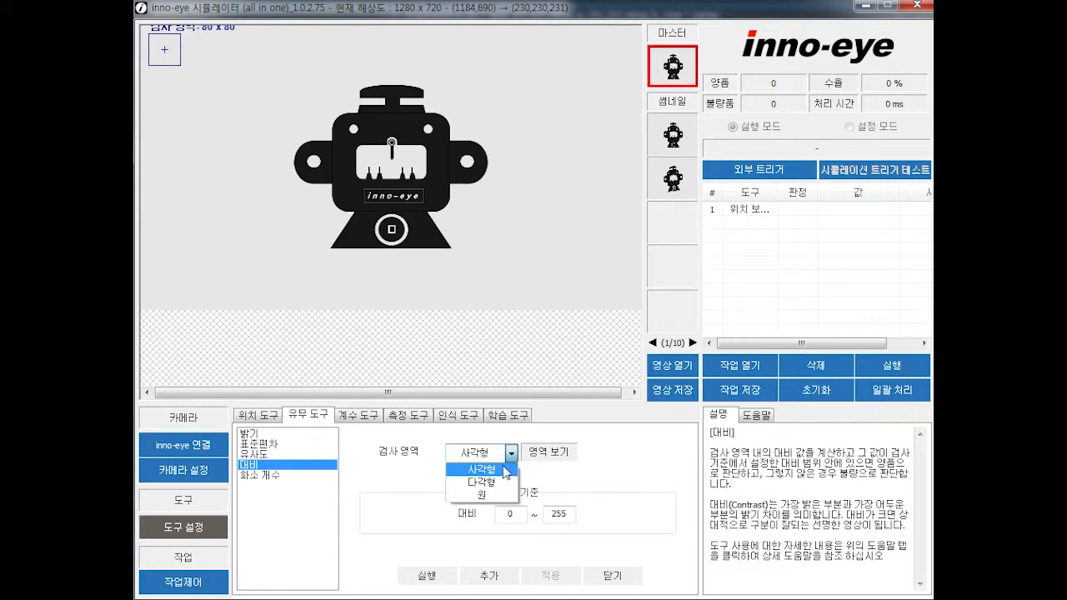
left_click(510, 455)
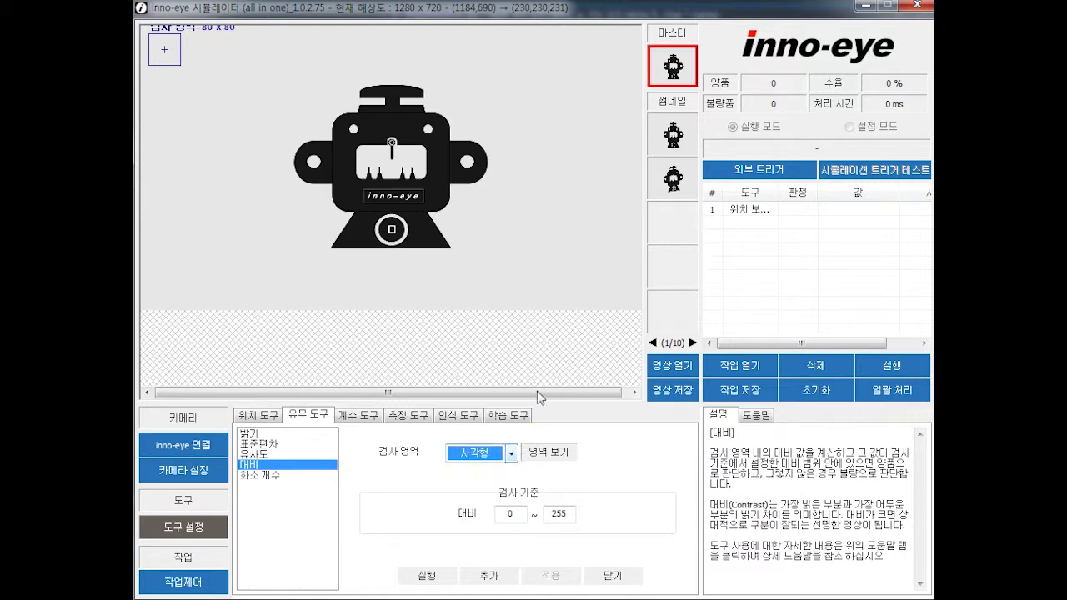
Compare the two sample images, fit the inspection region around the inno-eye label, and test the 대비 tool on the master image
left_click(672, 150)
left_click(675, 183)
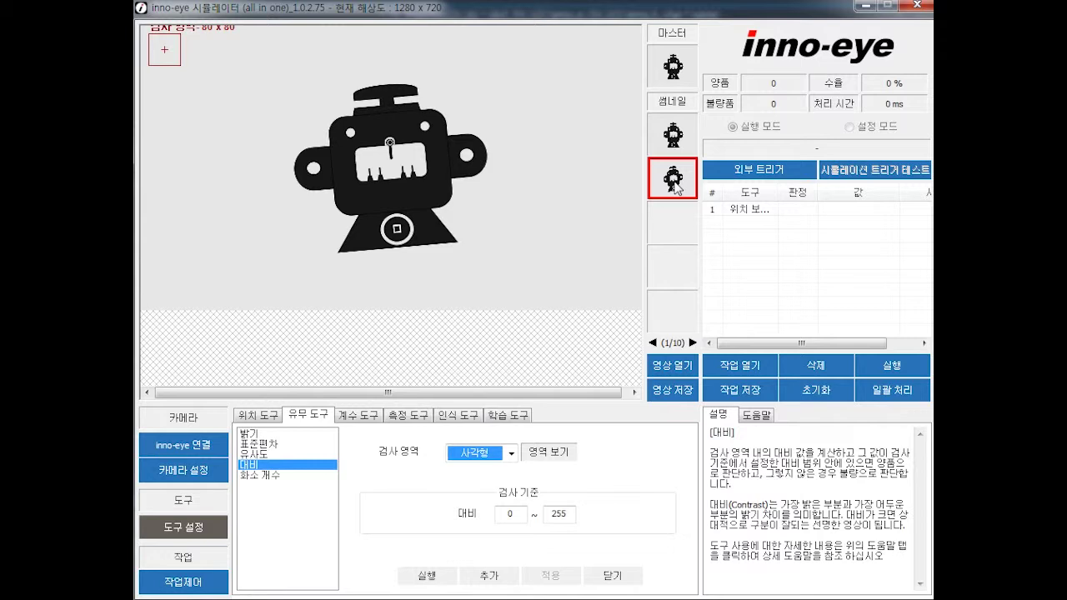
left_click(673, 135)
left_click_drag(168, 62, 427, 210)
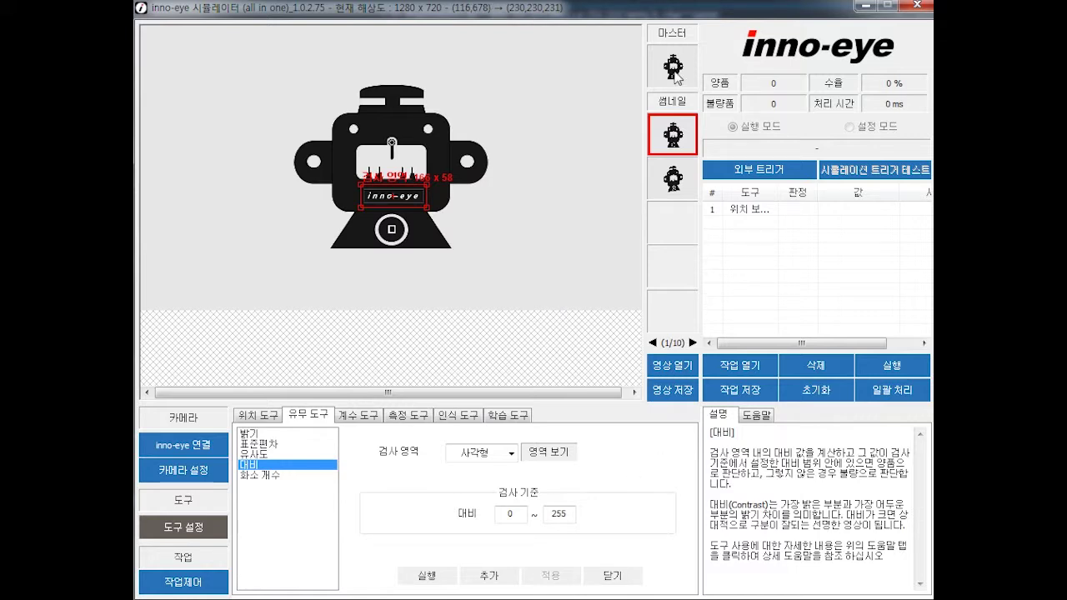
left_click(674, 71)
left_click(431, 578)
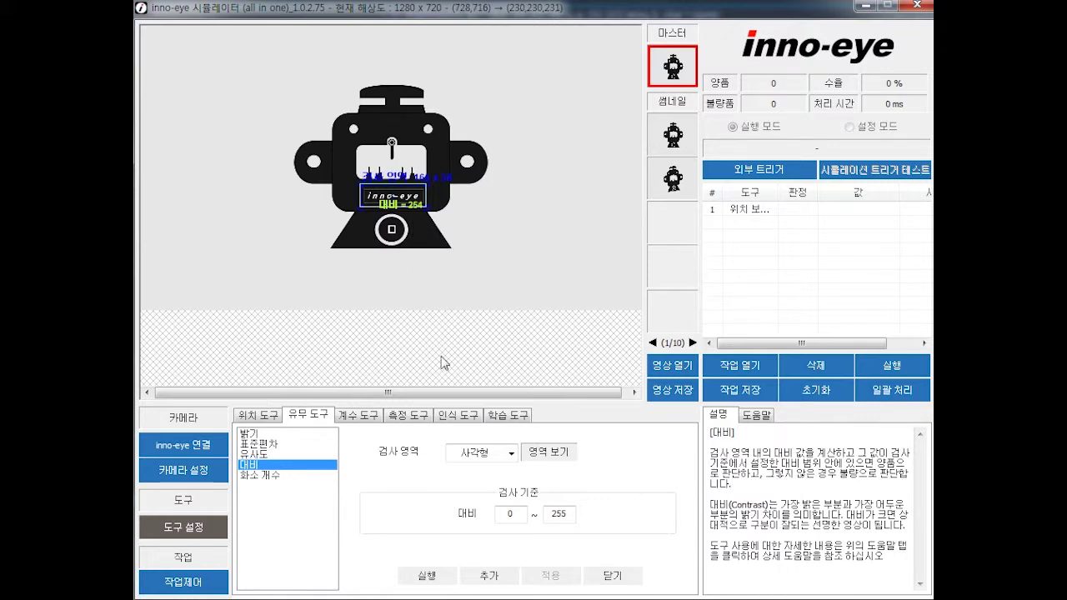
Set the lower 대비 limit to 100, add the tool to the job and apply its settings
left_click(517, 513)
type("100")
left_click(483, 577)
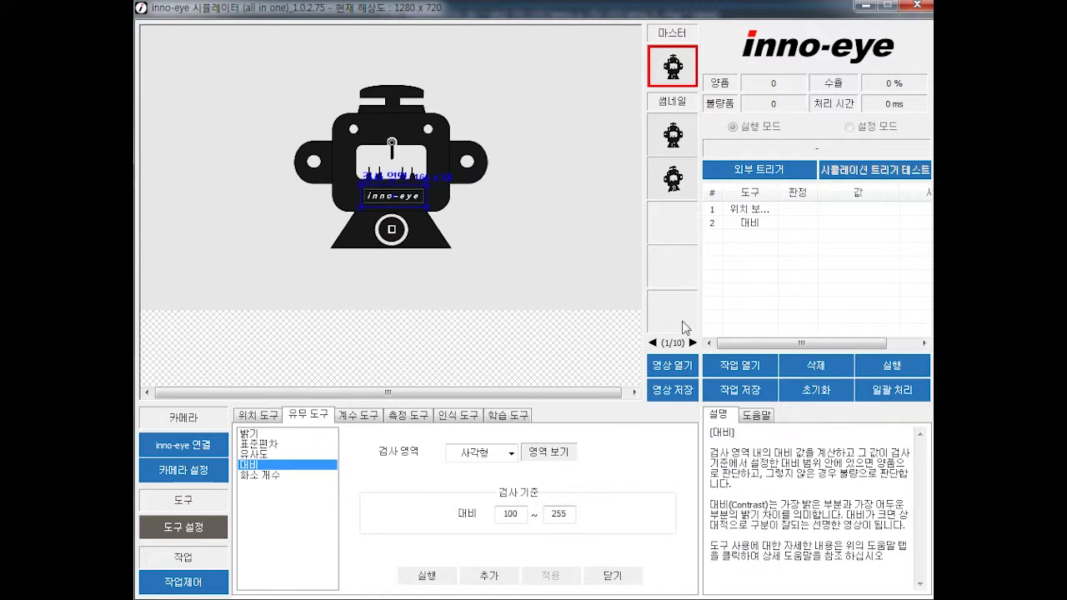
left_click(747, 223)
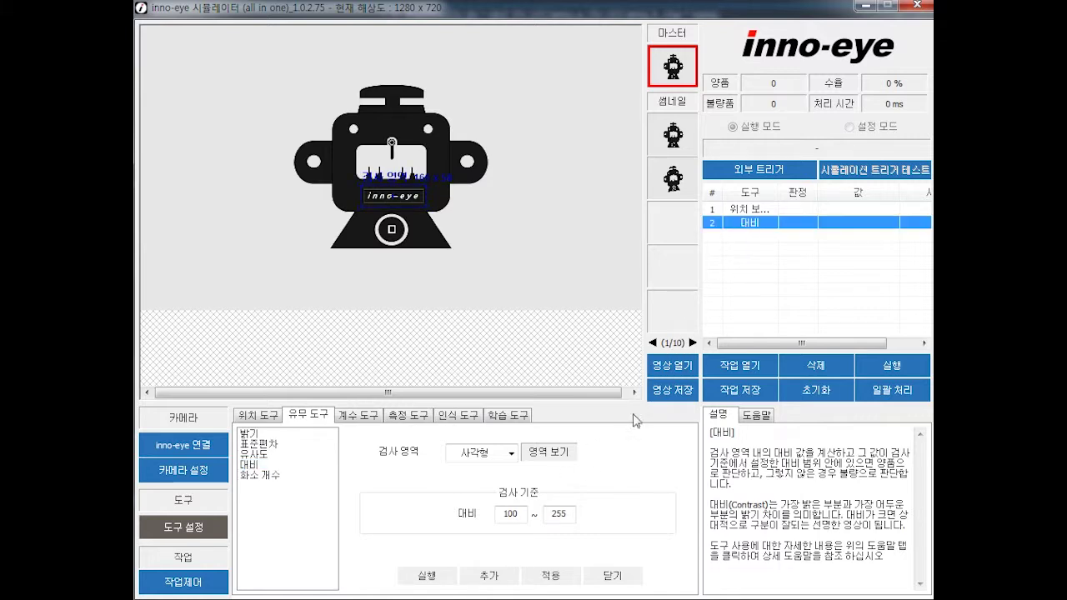
left_click(554, 583)
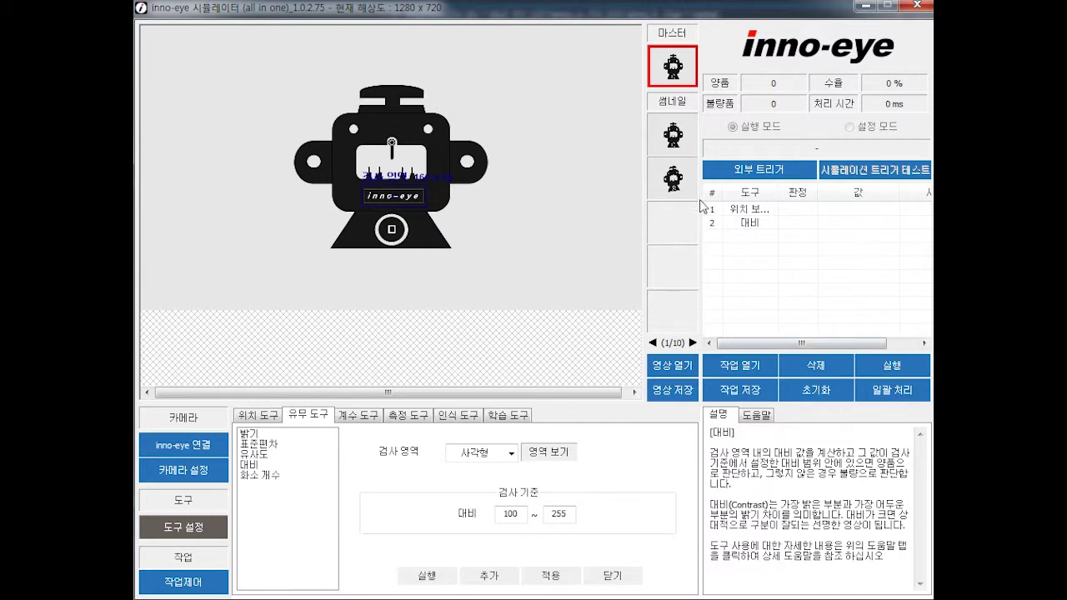
Run the job on the second sample image to check the missing label
left_click(677, 181)
left_click(892, 365)
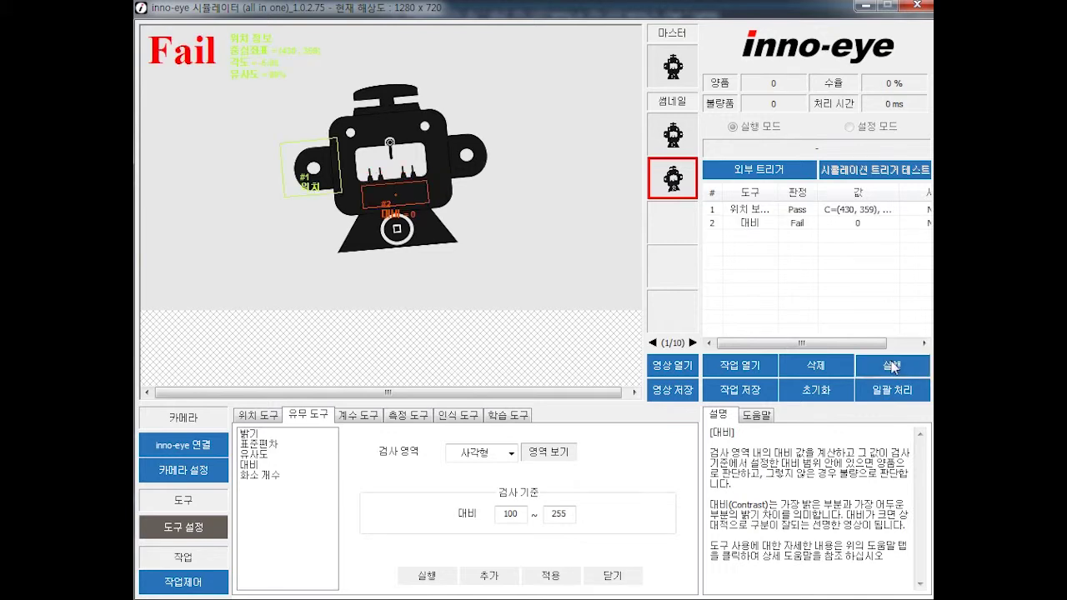
left_click(893, 390)
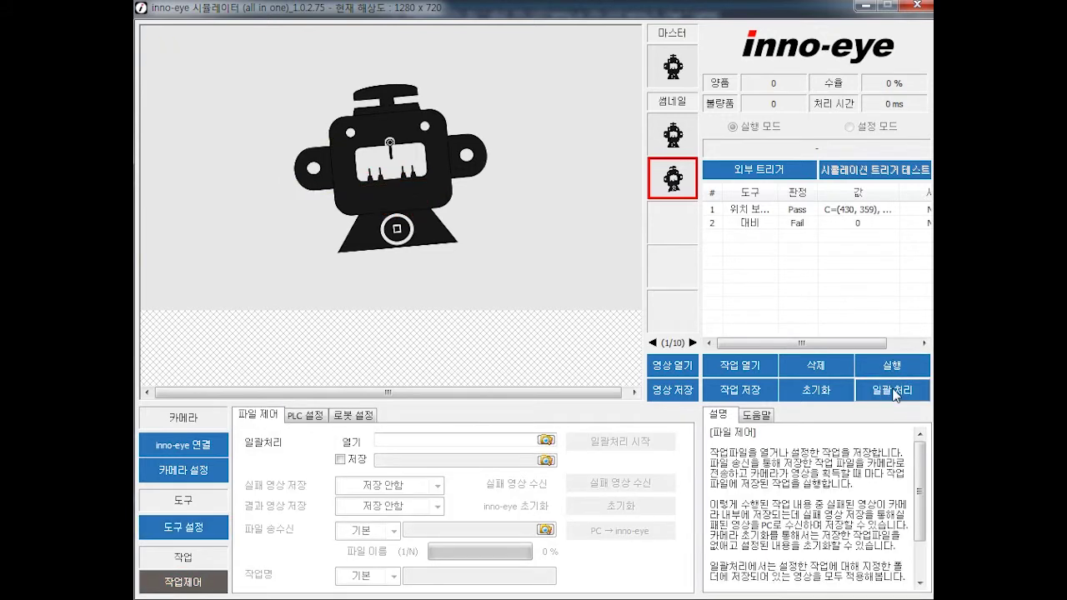
left_click(547, 440)
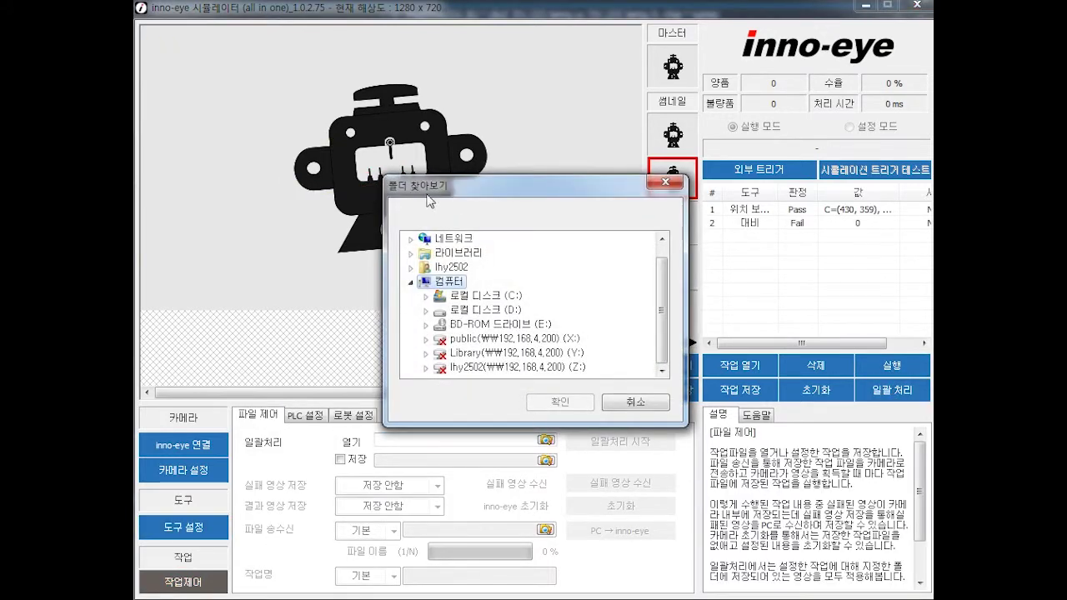
left_click(635, 403)
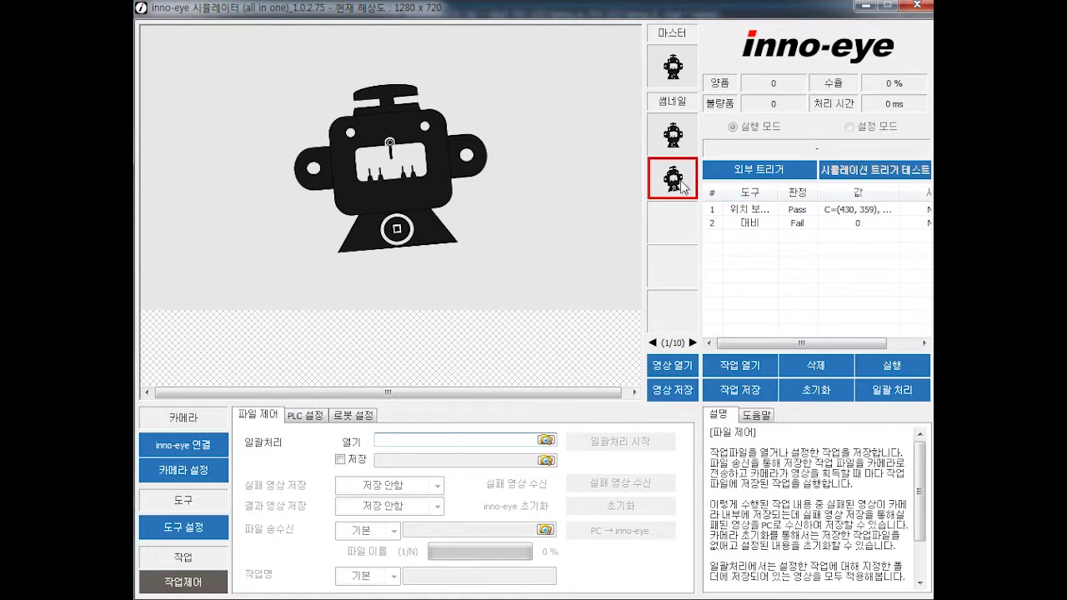
Rerun the job on the second sample, return to the master image and select the job's 대비 tool
left_click(898, 371)
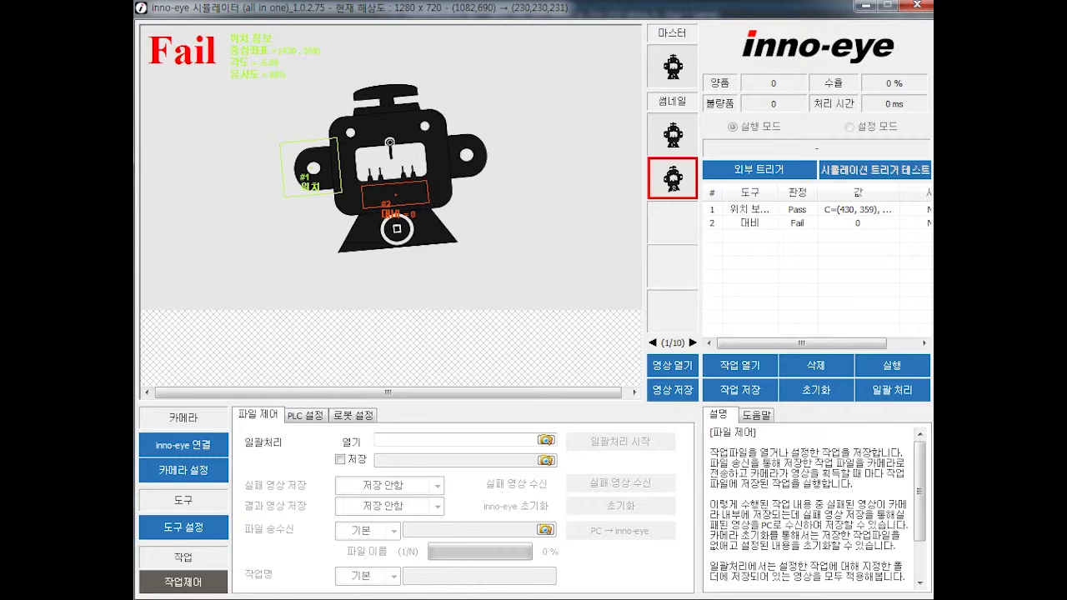
left_click(676, 80)
left_click(744, 225)
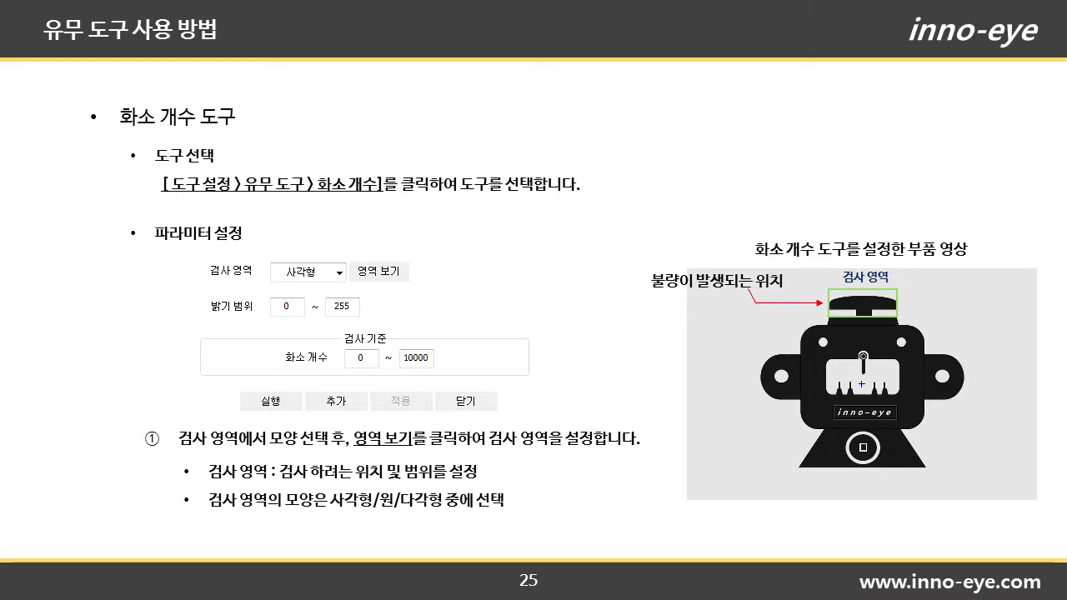
key("Right")
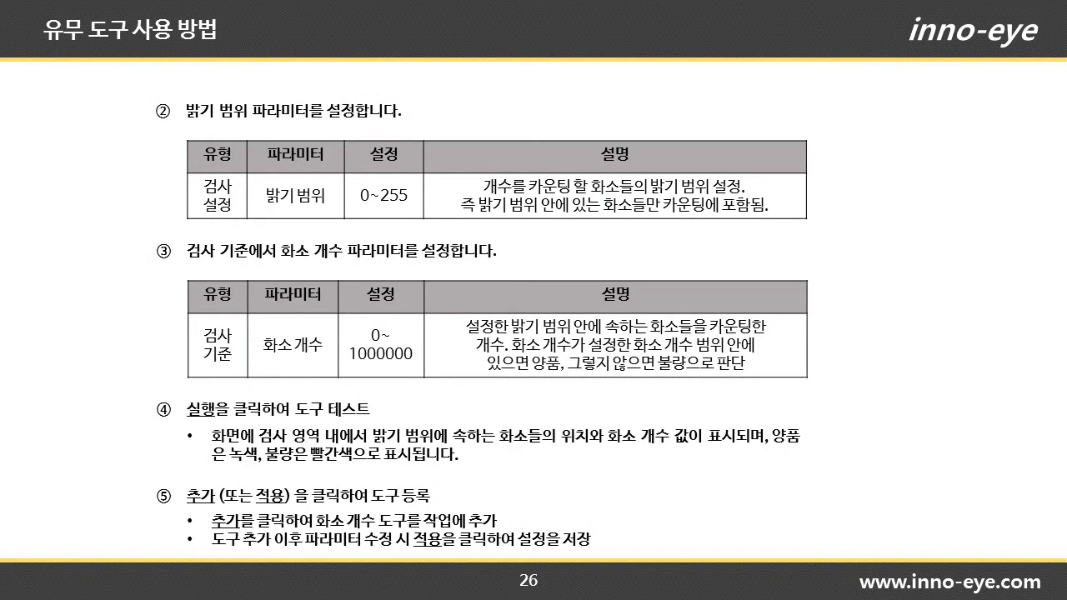
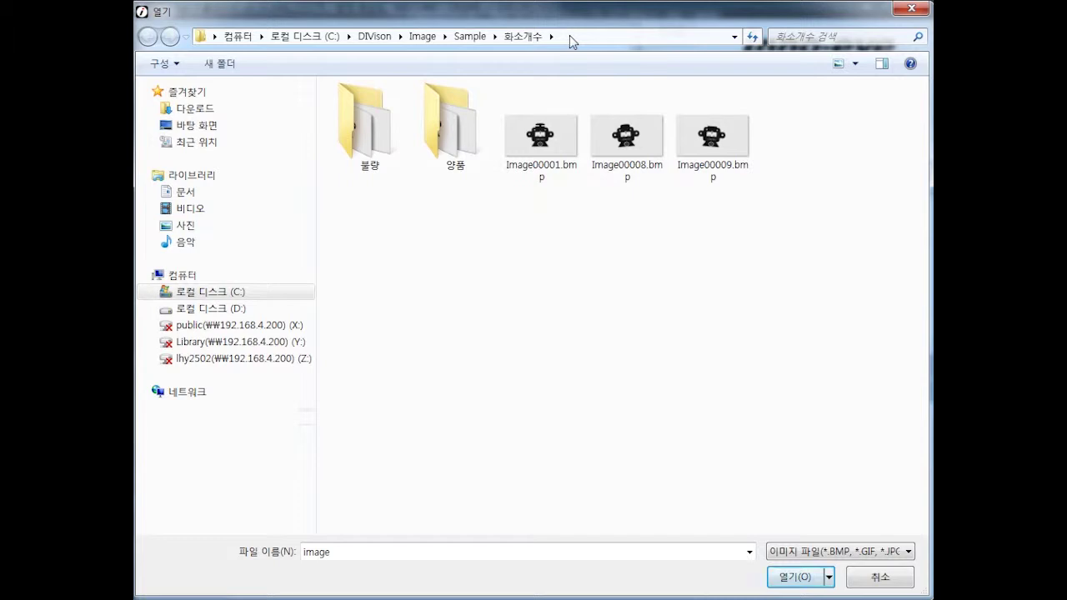
Load Image00001.bmp, Image00008.bmp and Image00009.bmp from the 화소개수 sample folder
left_click(546, 159)
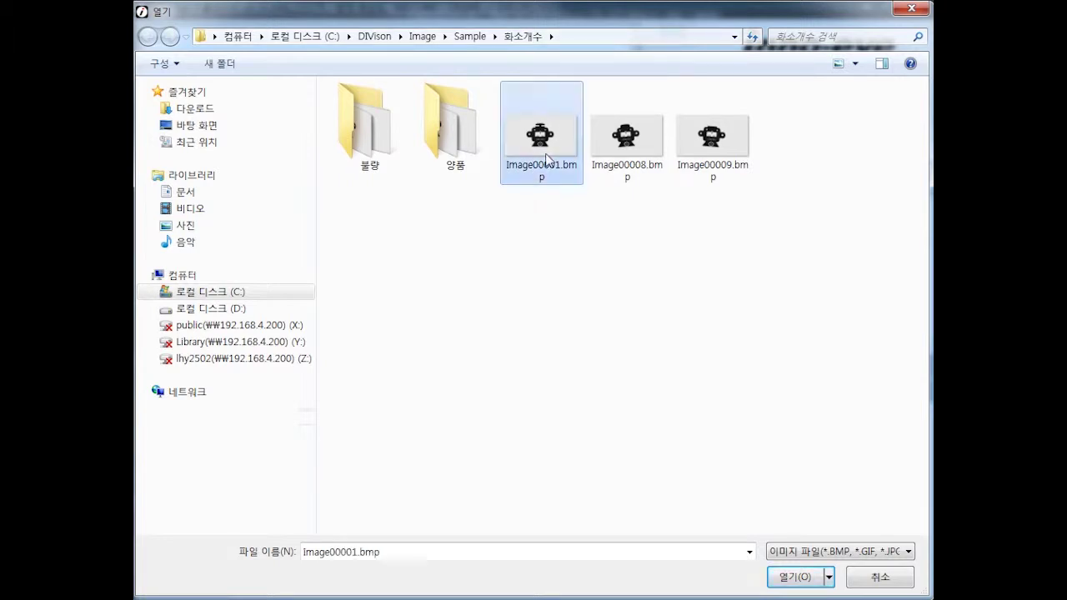
left_click(623, 133, "ctrl")
left_click(709, 163, "ctrl")
left_click(750, 288)
left_click_drag(848, 138, 543, 175)
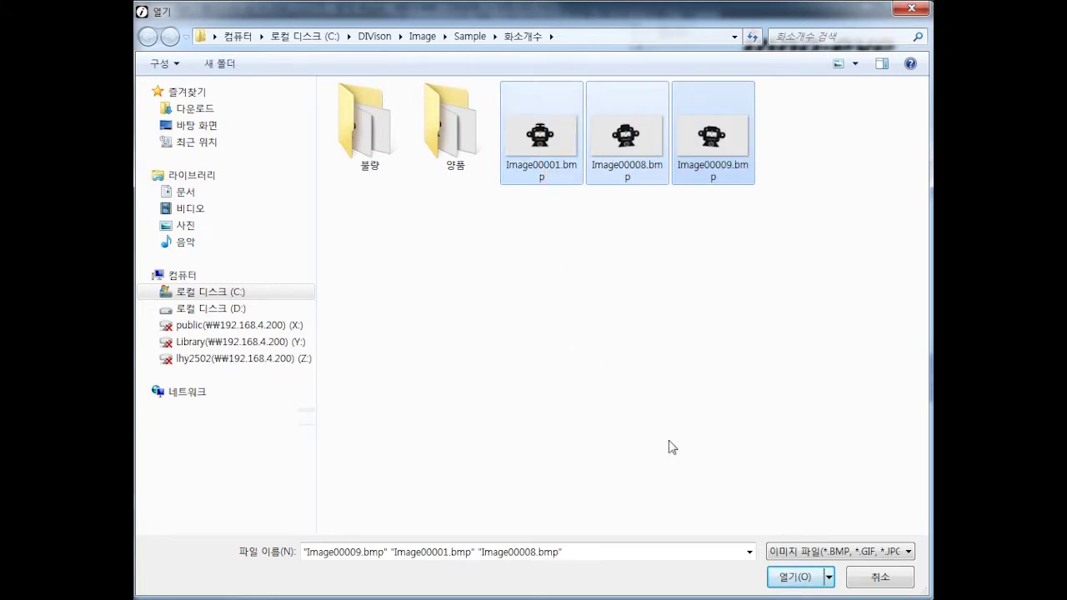
left_click(794, 576)
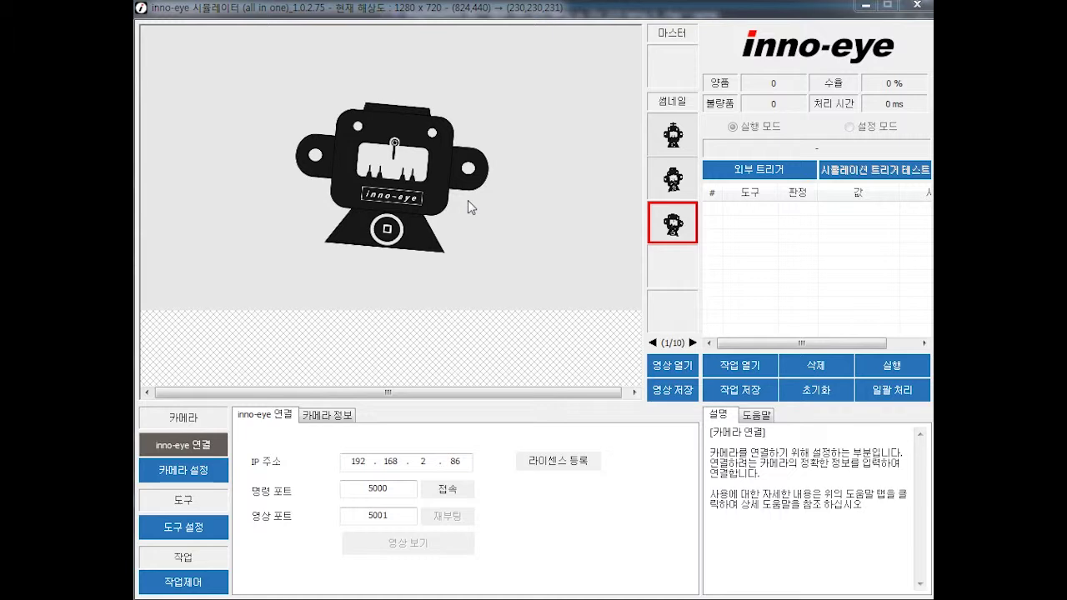
Start a 위치 보상(이동 + 회전) tool on the first 화소개수 sample with the 패턴 inspection method
left_click(666, 140)
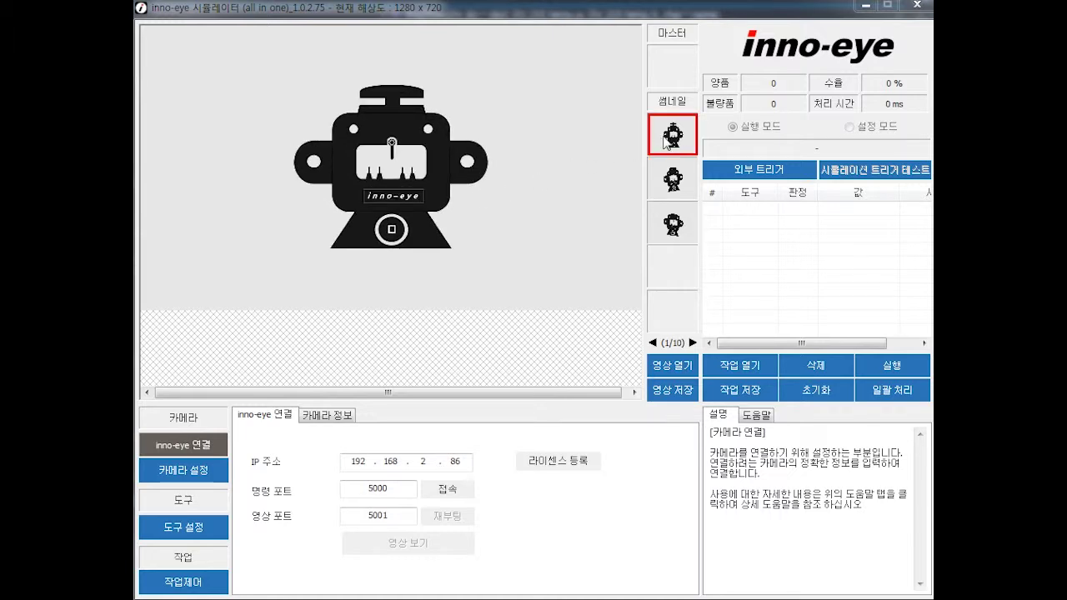
left_click(209, 529)
left_click(292, 446)
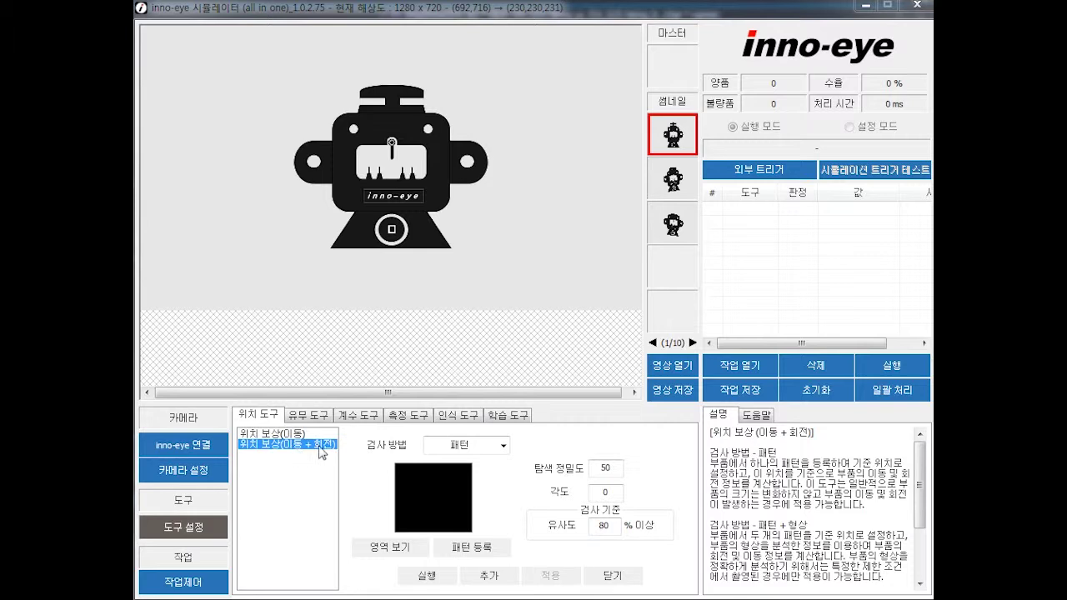
left_click(442, 446)
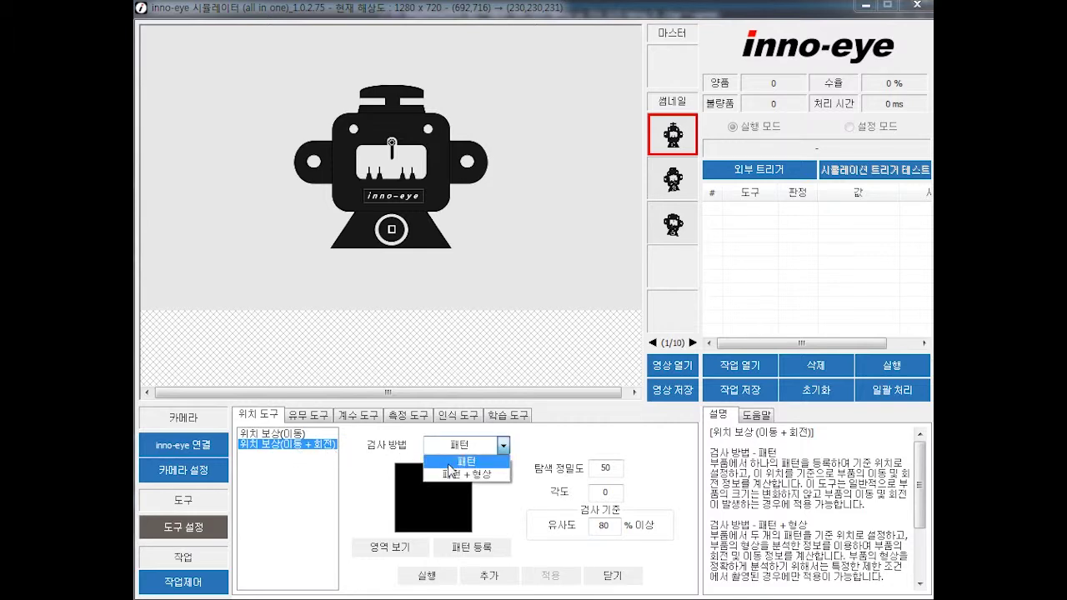
left_click(449, 463)
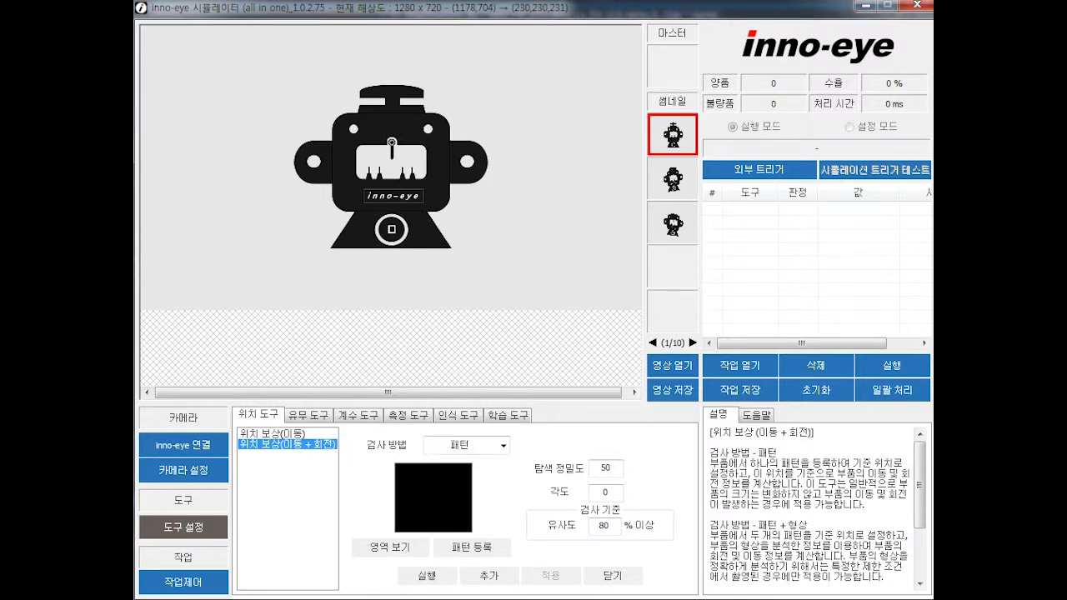
Place the pattern region around the part's left ear inside a 356 x 378 detection region and register the pattern
left_click(393, 549)
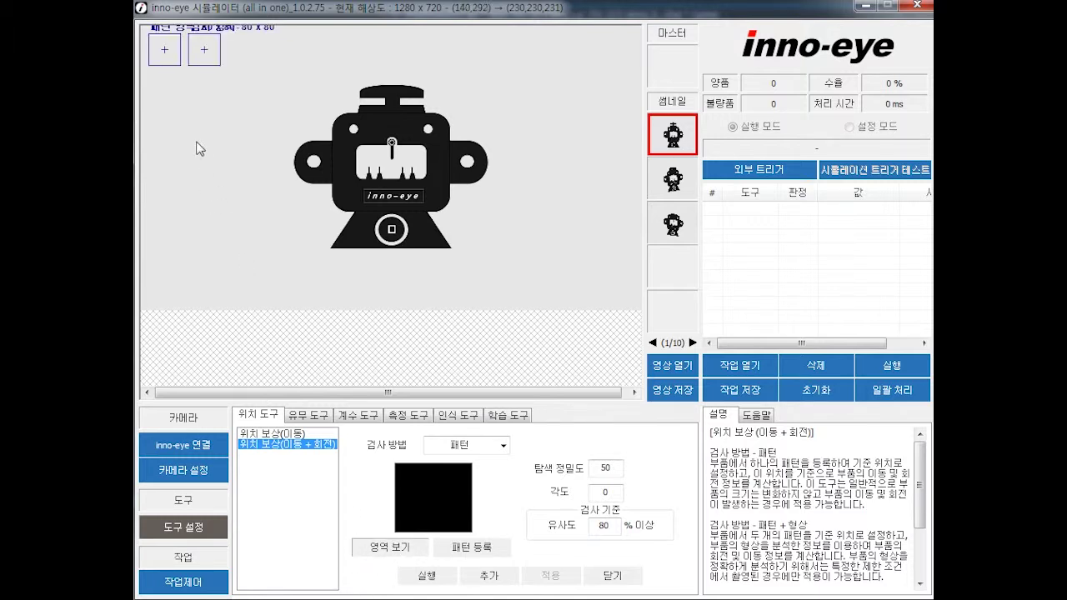
left_click_drag(167, 55, 340, 190)
left_click(207, 57)
left_click_drag(206, 57, 381, 237)
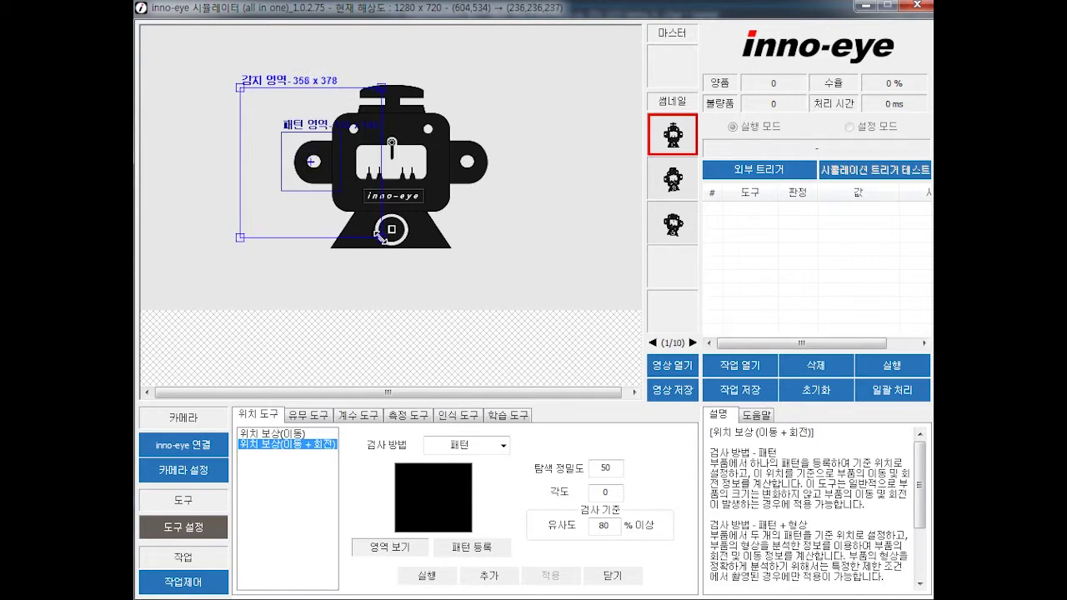
left_click(491, 557)
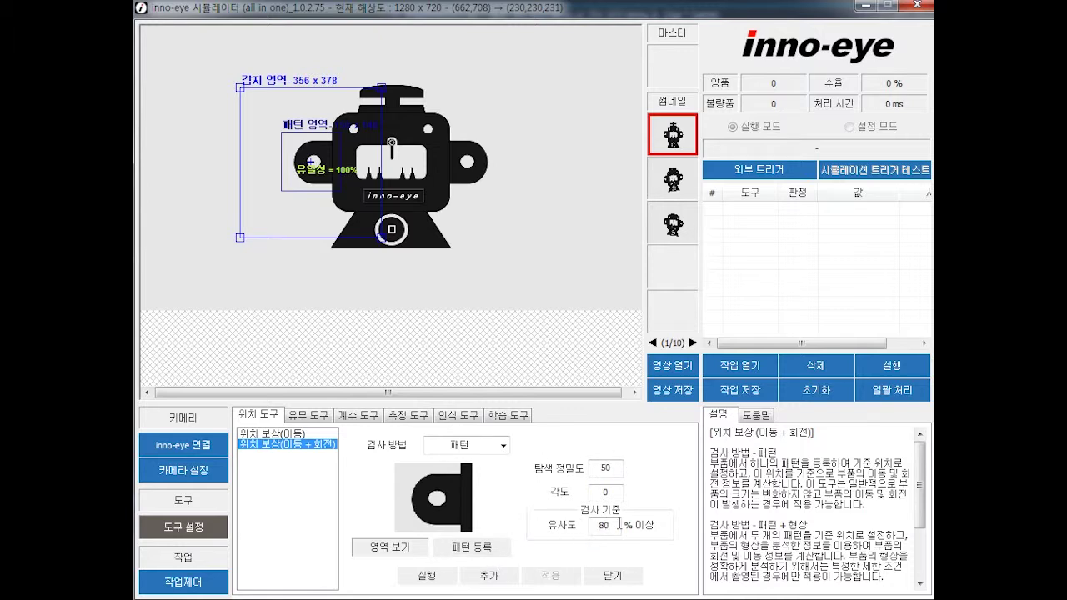
Set the compensation tool's 각도 to 30, test it and add it to the job, accepting the missing calibration tool
double_click(592, 492)
type("30")
left_click(445, 577)
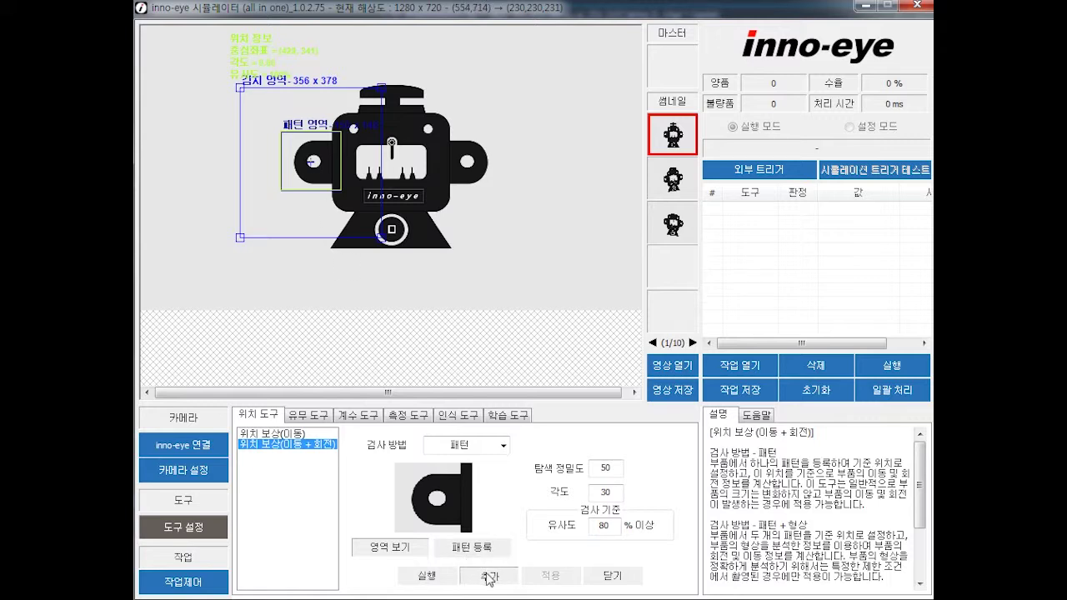
left_click(488, 576)
left_click(563, 350)
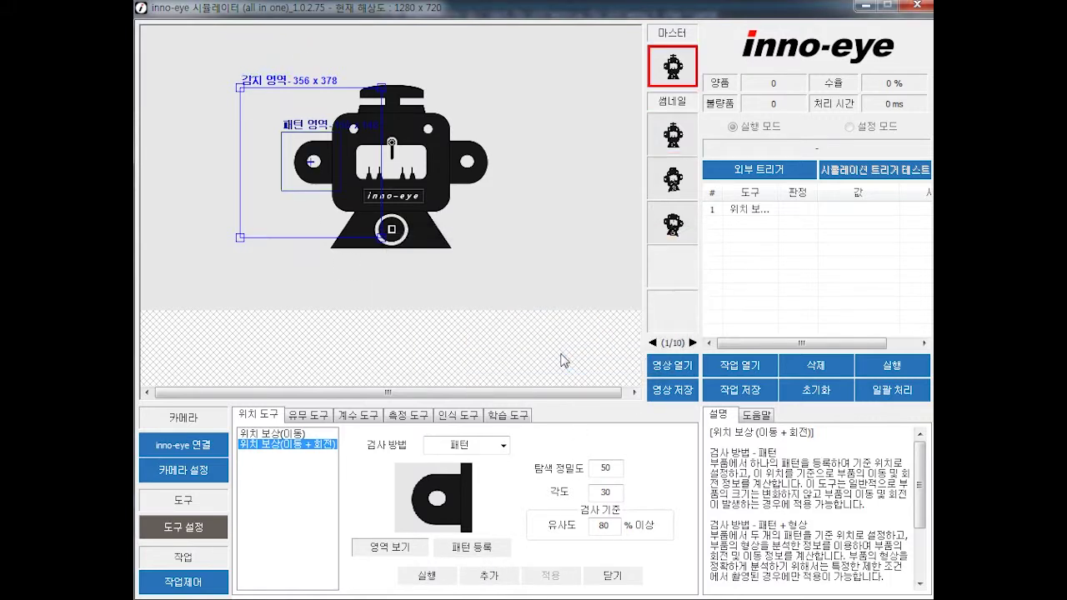
Start a 화소 개수 presence tool with a 사각형 inspection region and display the region on the master image
left_click(315, 416)
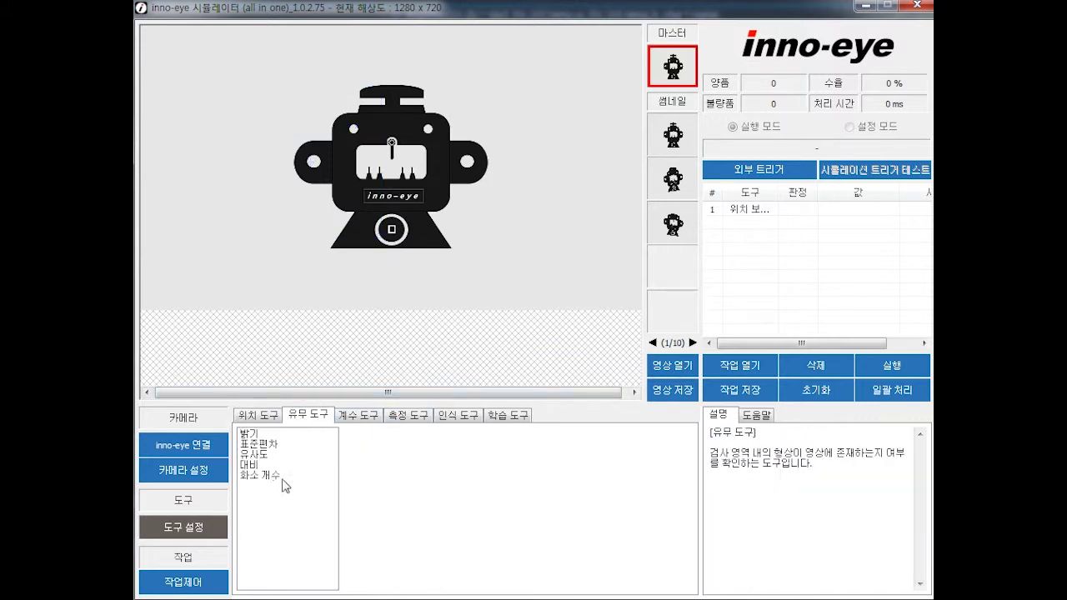
left_click(270, 477)
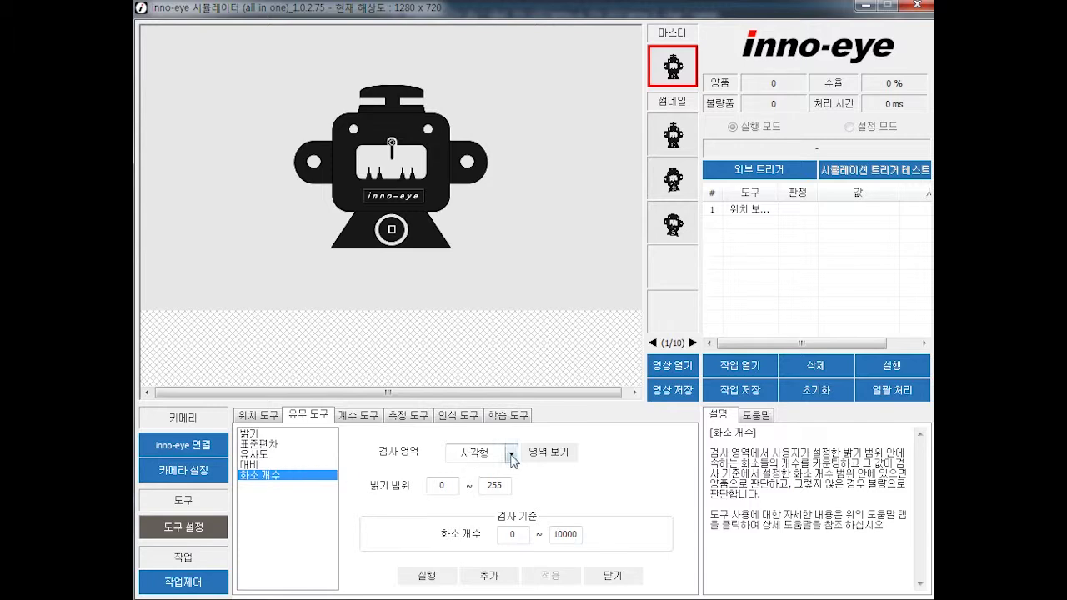
left_click(511, 453)
left_click(512, 468)
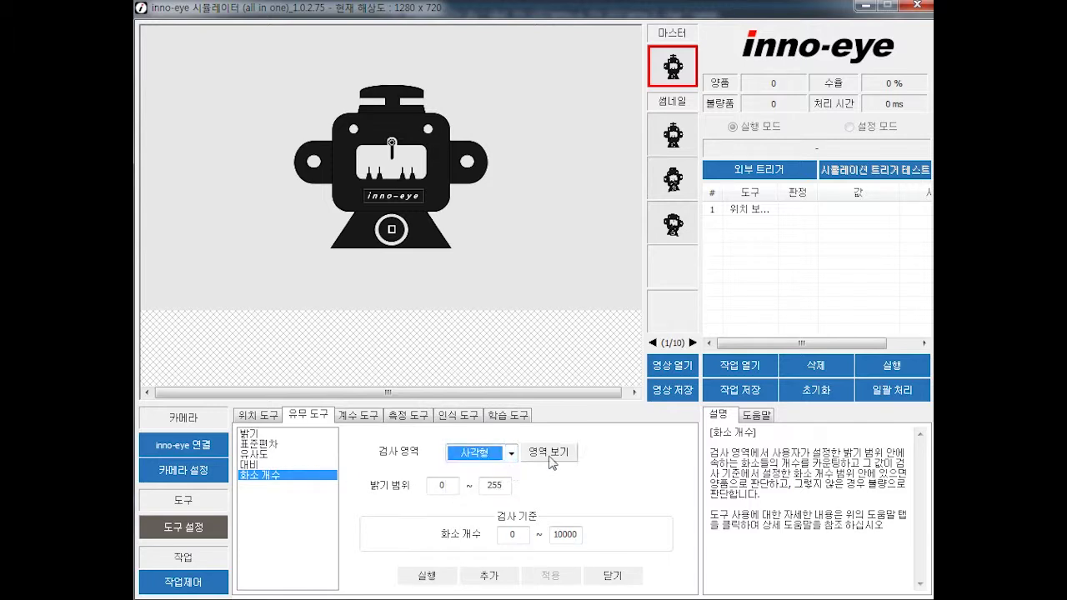
left_click(549, 453)
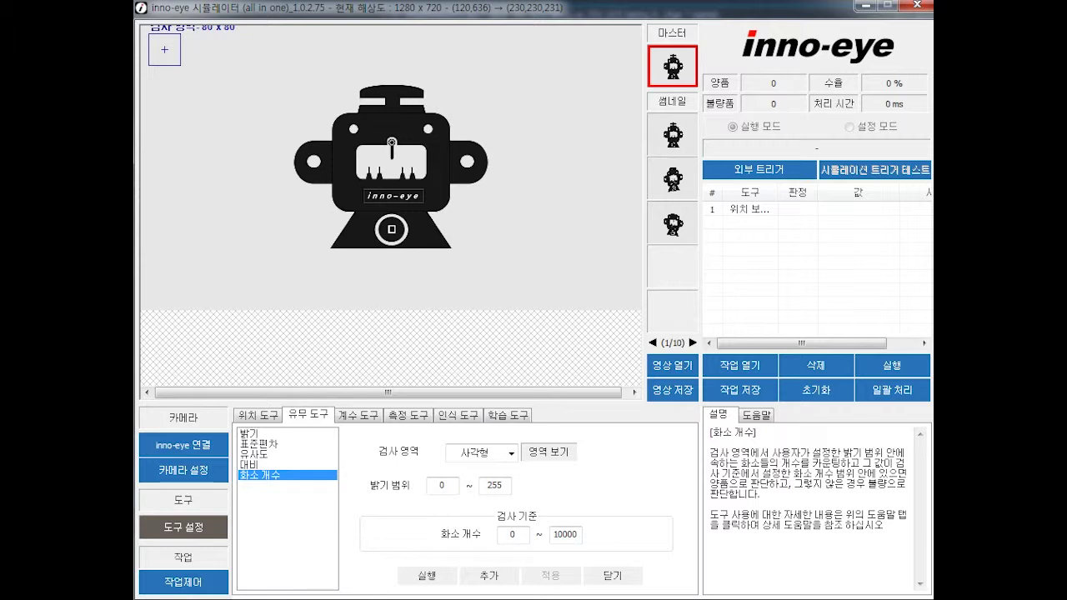
Review the available inspection region shapes and compare the top of the part across the three sample images
left_click(512, 453)
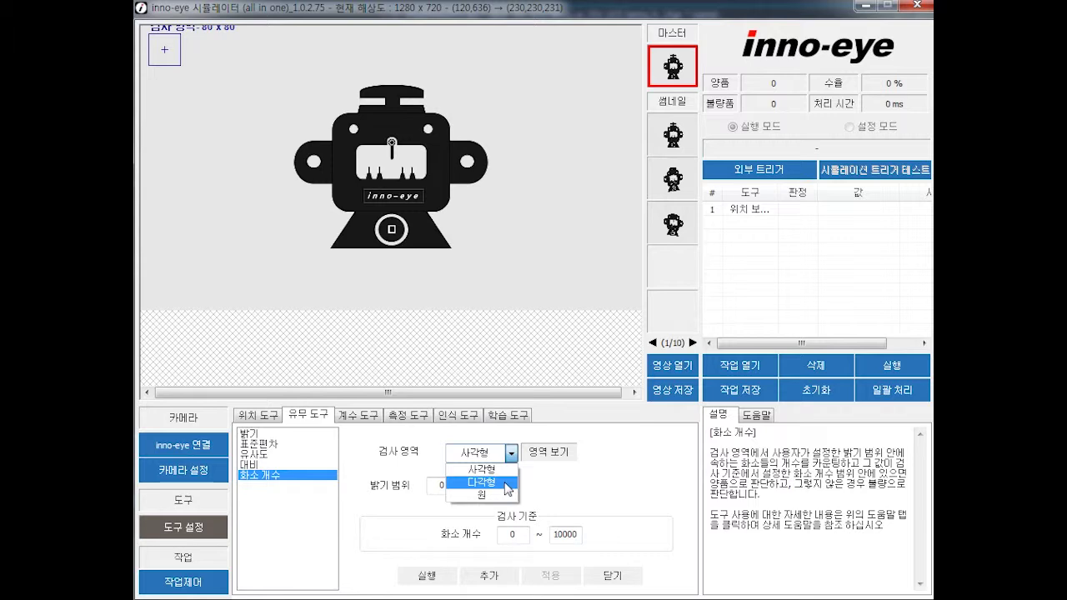
left_click(512, 455)
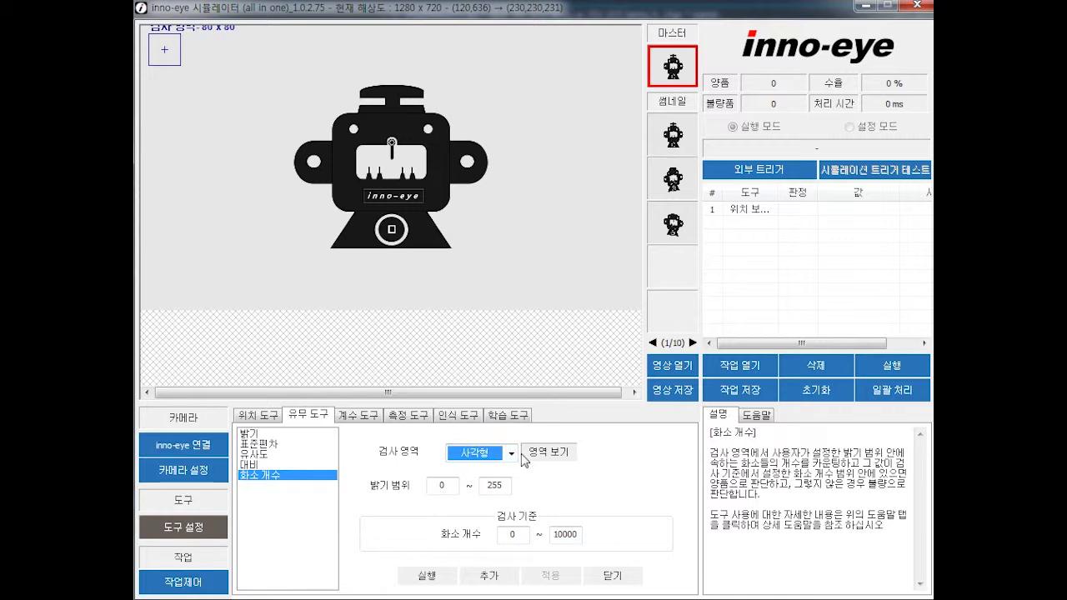
left_click(680, 135)
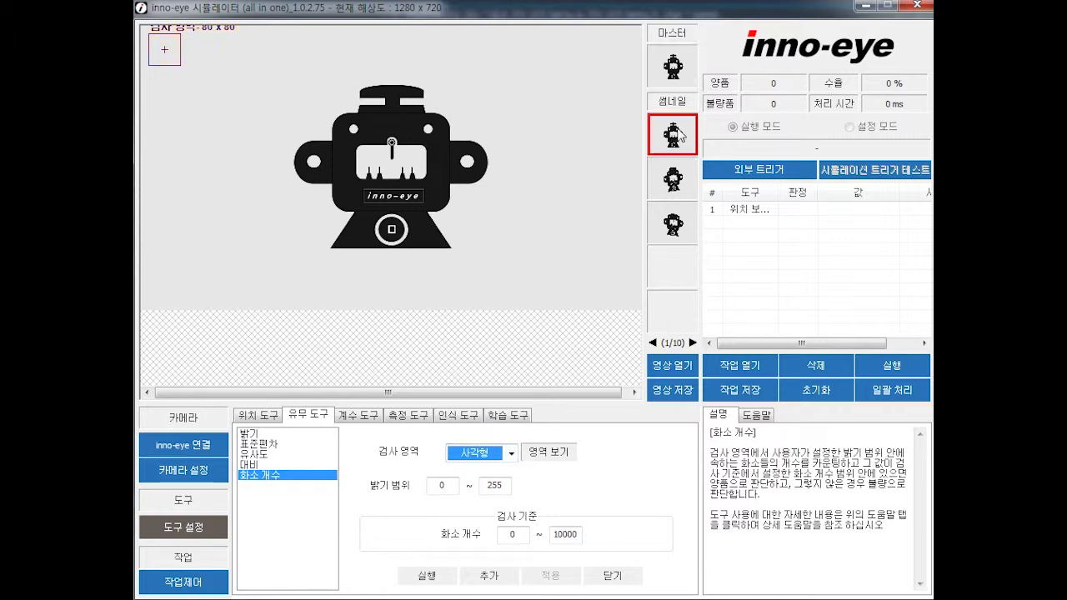
left_click(679, 177)
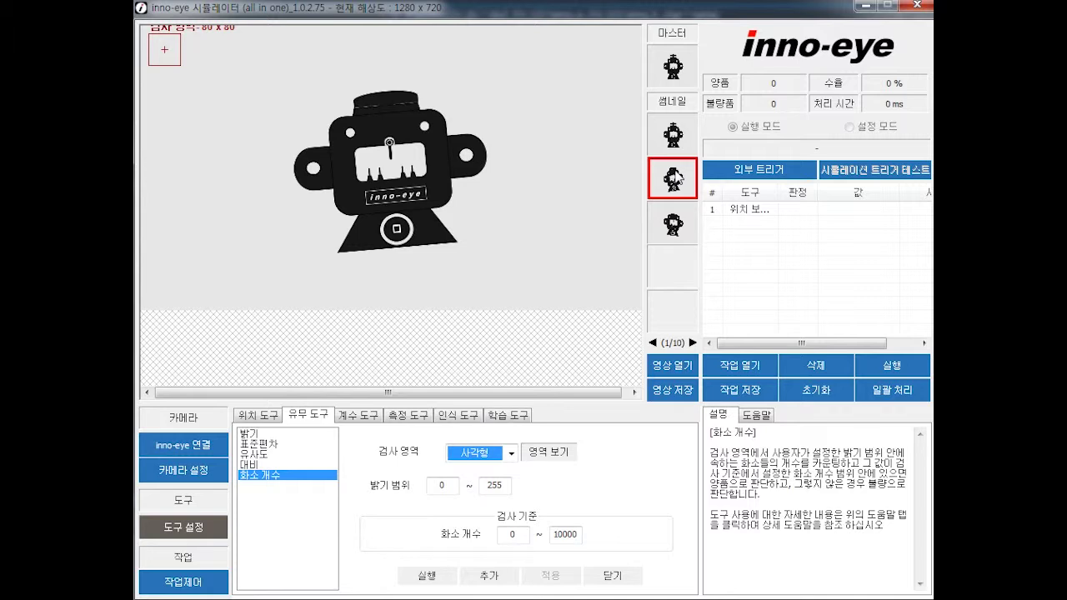
left_click(684, 230)
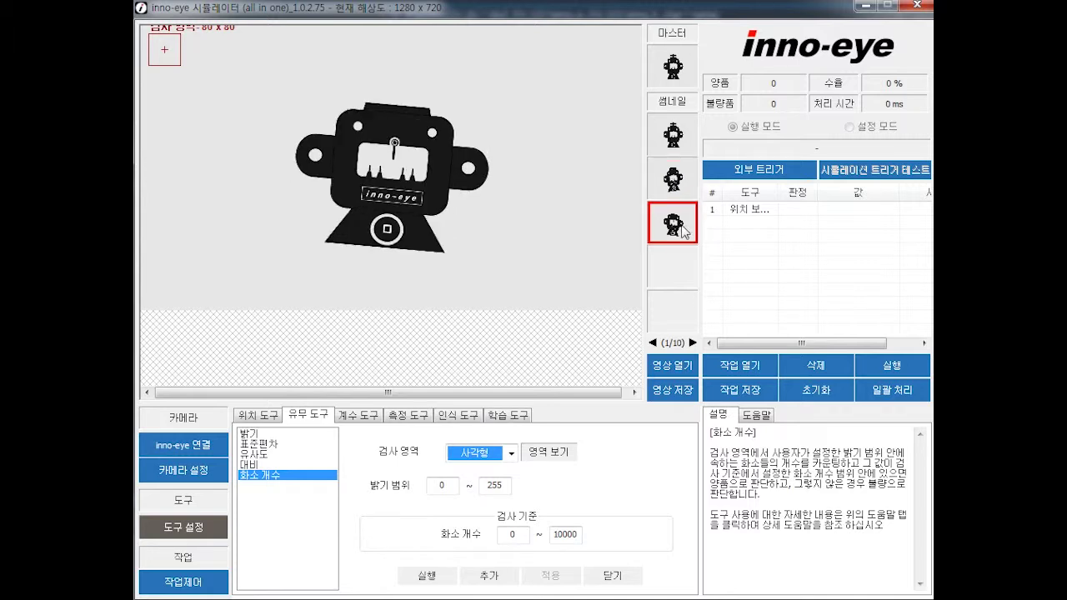
left_click(677, 187)
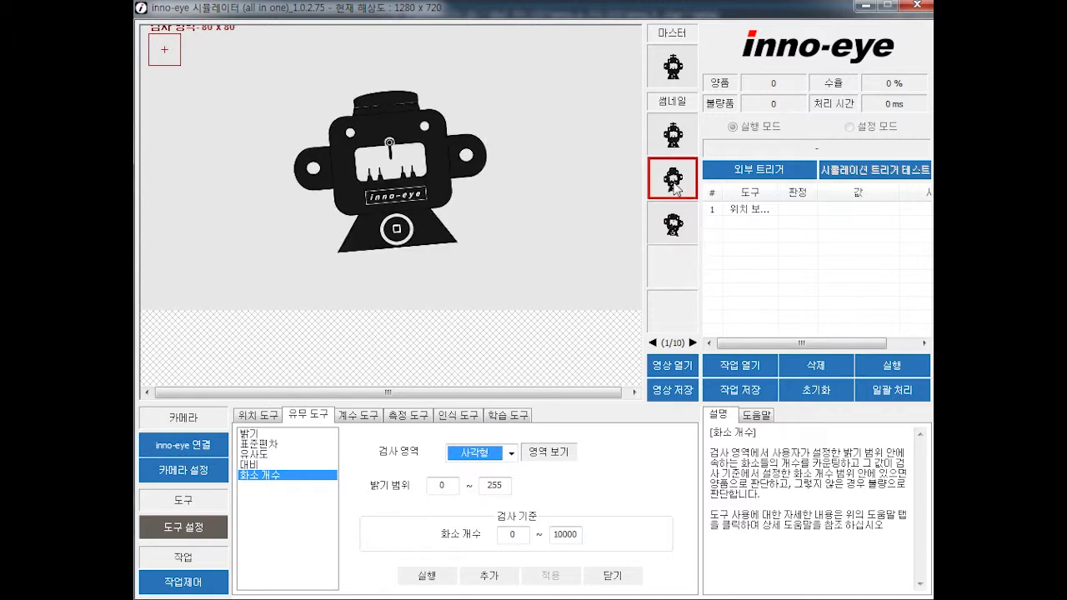
left_click(680, 230)
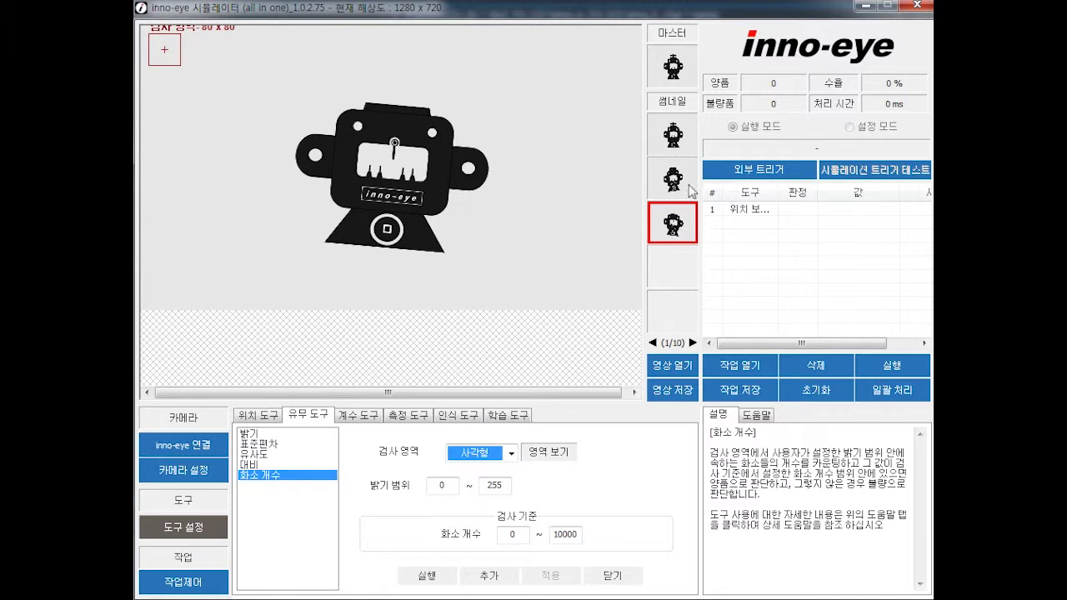
left_click(682, 137)
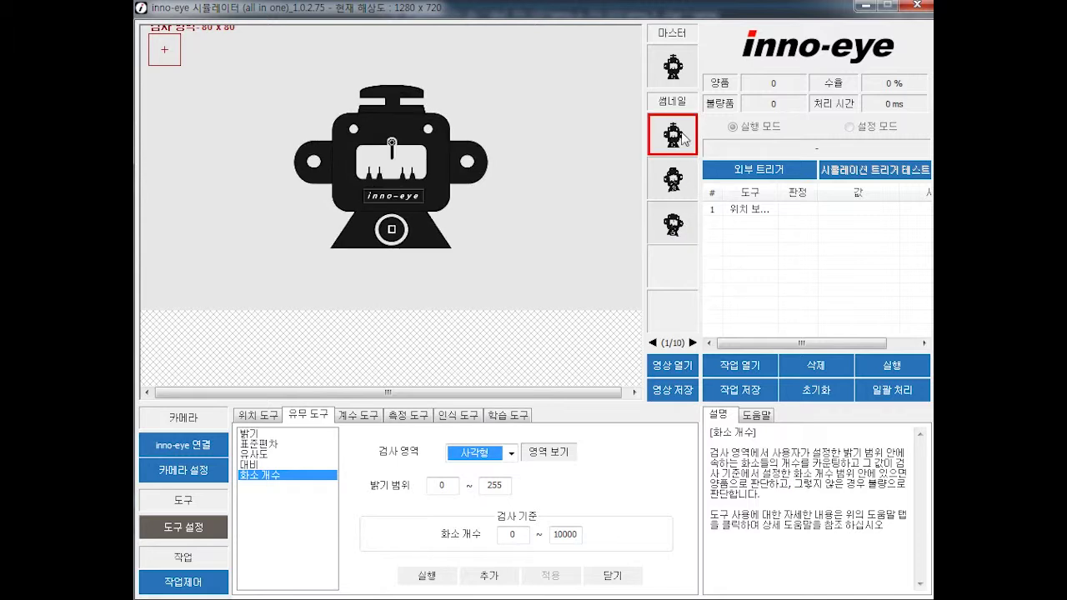
Place the inspection region over the neck below the first sample's top knob, reduce it to 80 x 16, and display the master image
left_click_drag(164, 52, 393, 112)
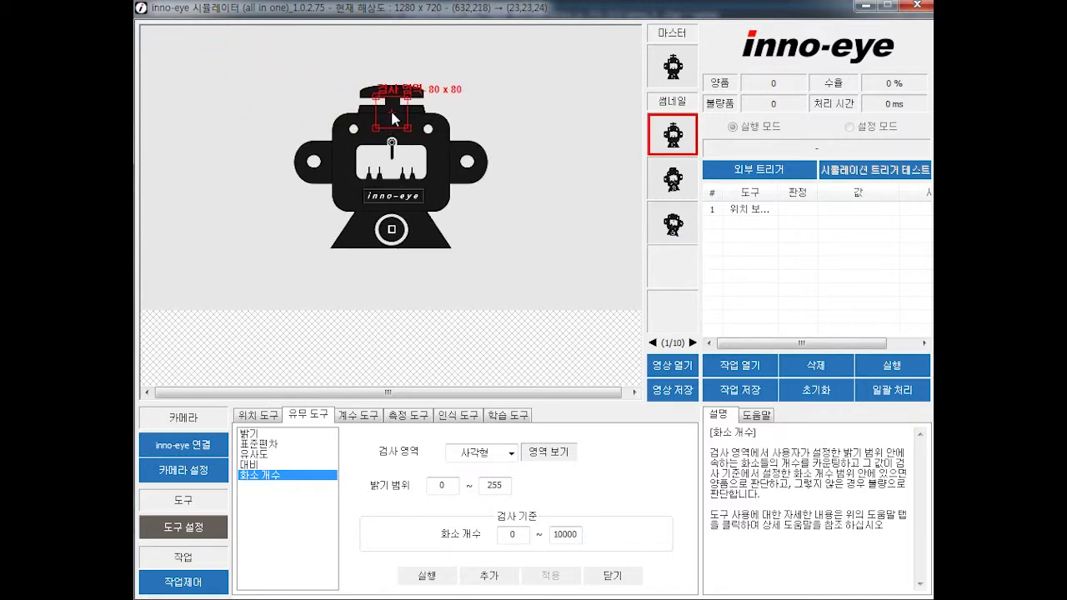
left_click_drag(392, 129, 396, 103)
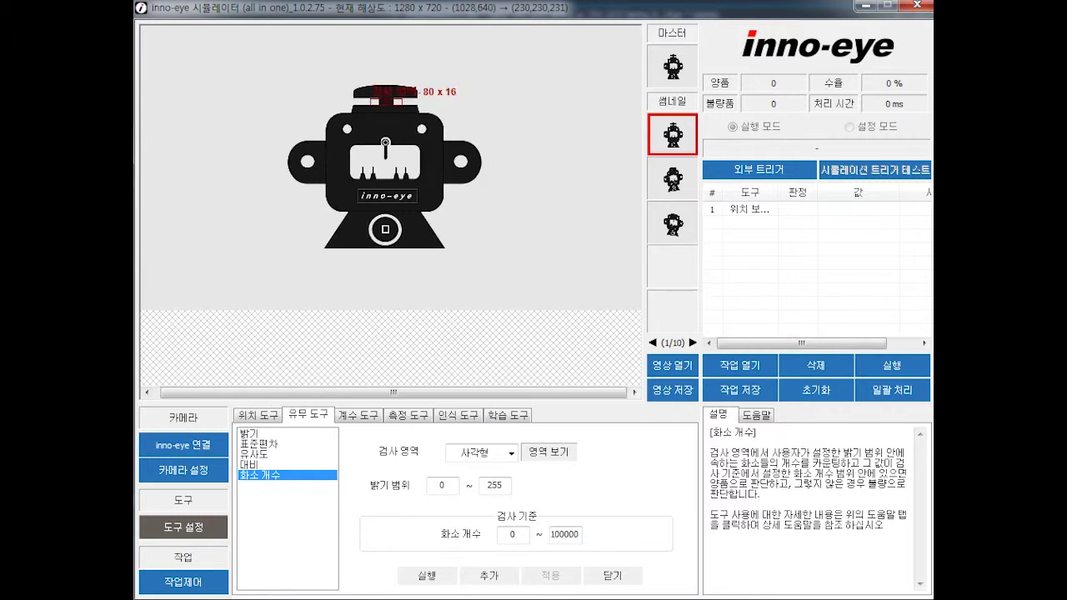
left_click(689, 79)
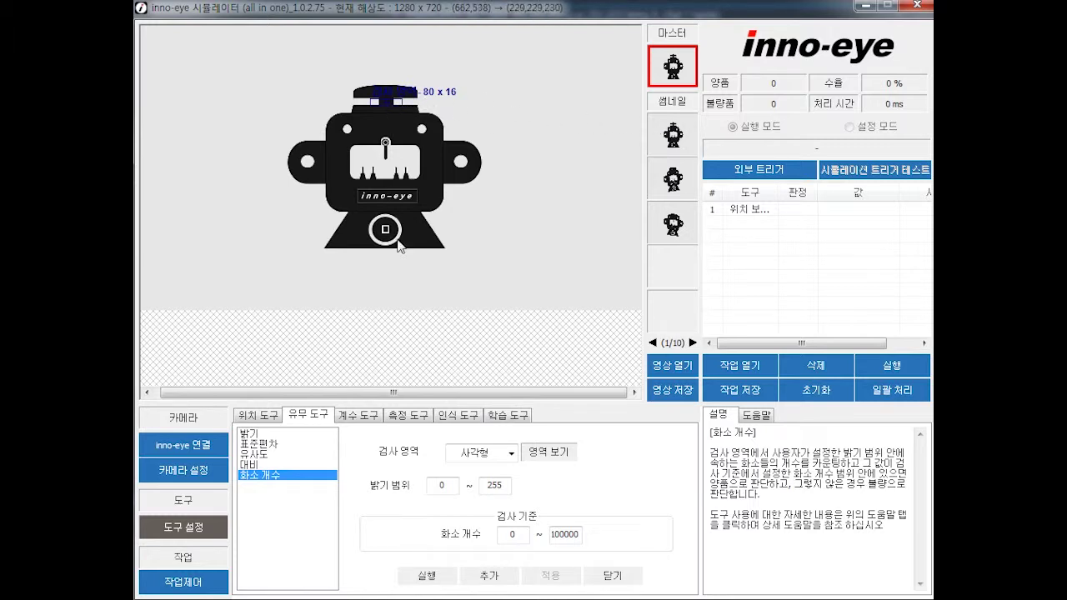
Set the upper limit of the 밝기 범위 to 50 and test the 화소 개수 tool on the master image
double_click(494, 486)
type("50")
left_click(427, 575)
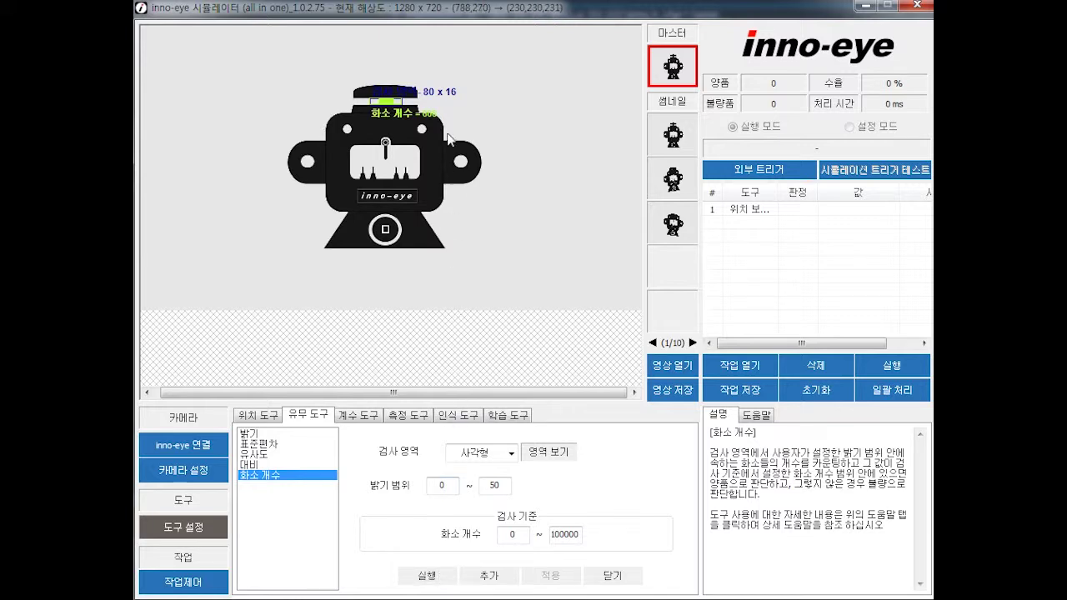
Set the 화소 개수 criterion to 300 ~ 700, add the tool to the job and apply its settings
double_click(513, 535)
type("300")
double_click(568, 534)
type("700")
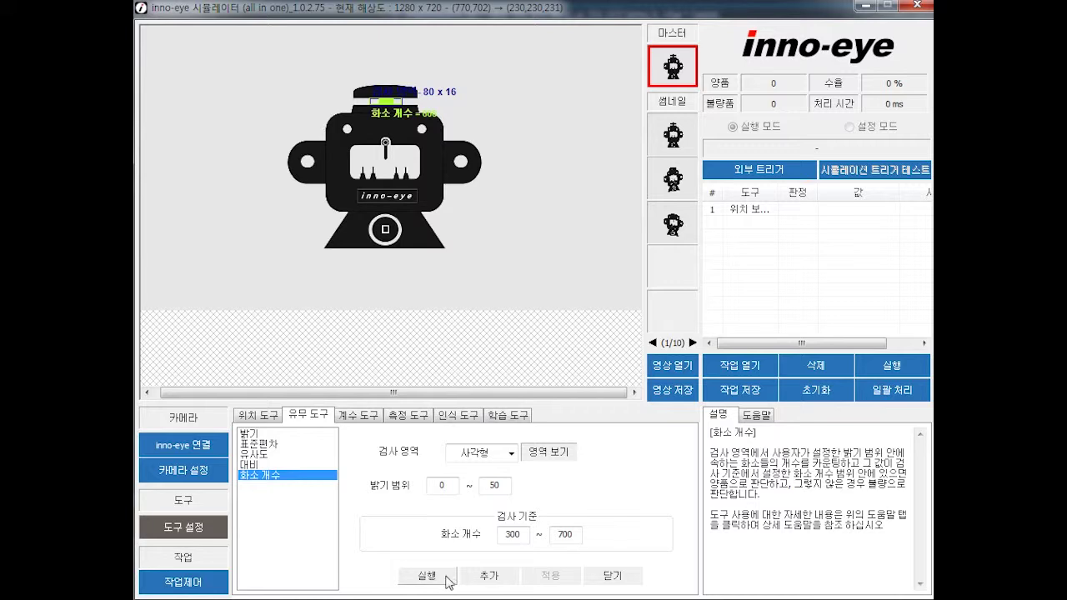
left_click(488, 579)
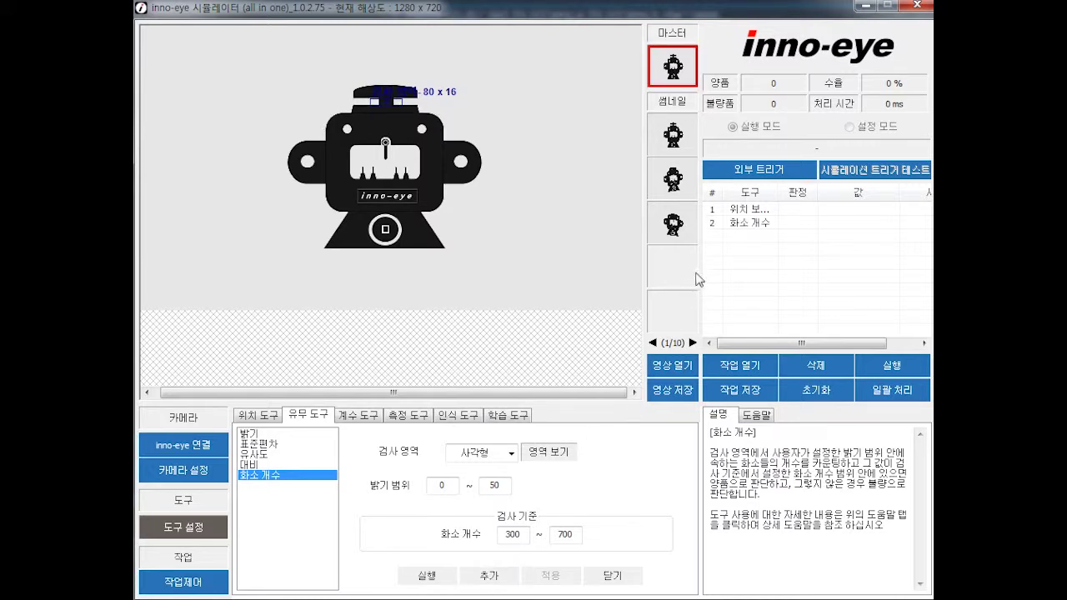
left_click(737, 224)
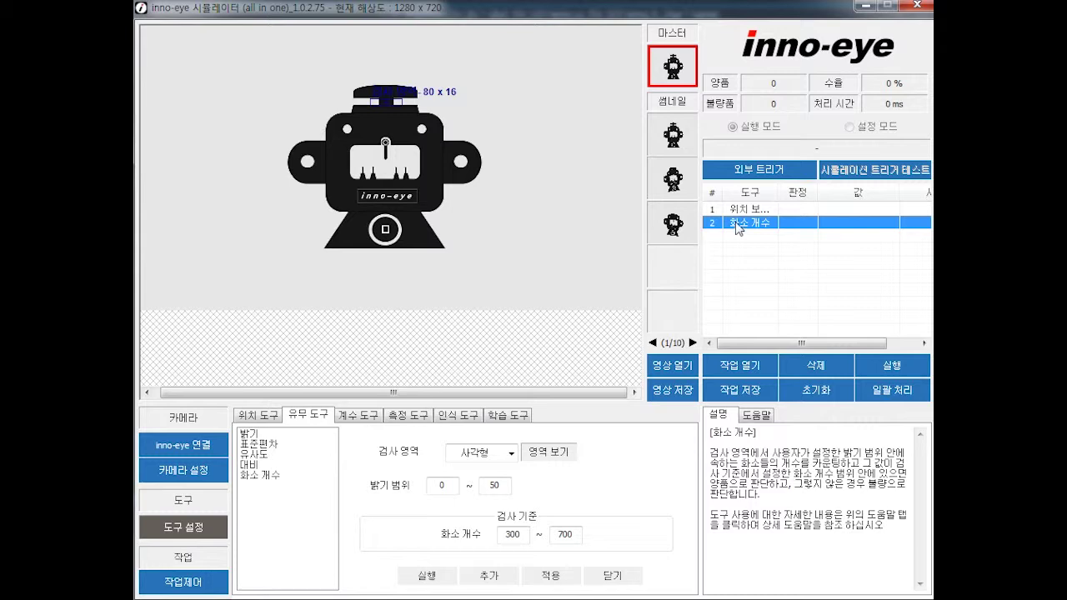
left_click(554, 576)
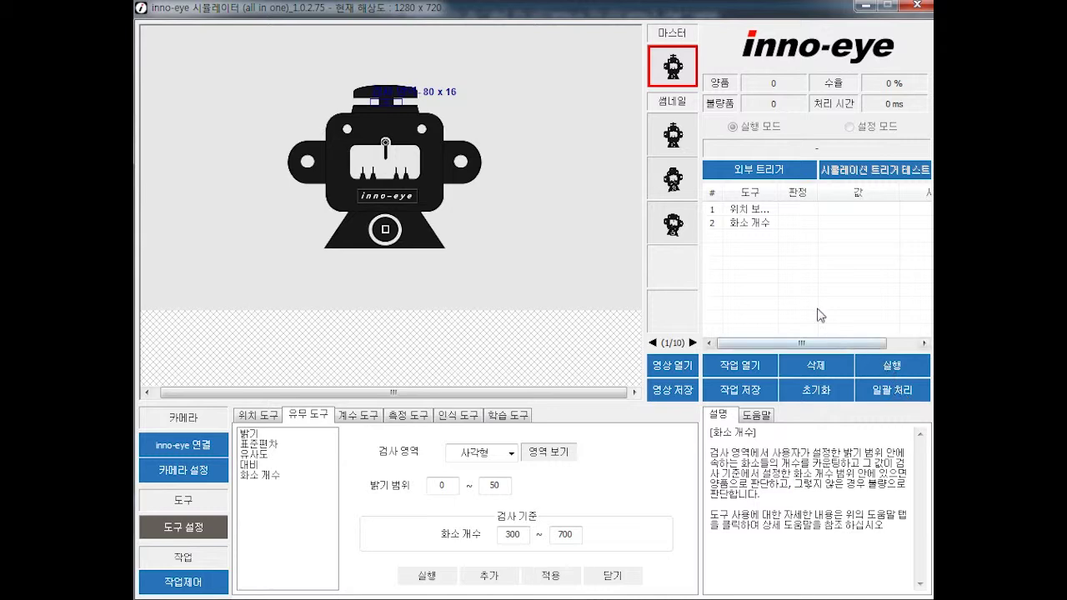
Run the job on the second sample image
left_click(677, 183)
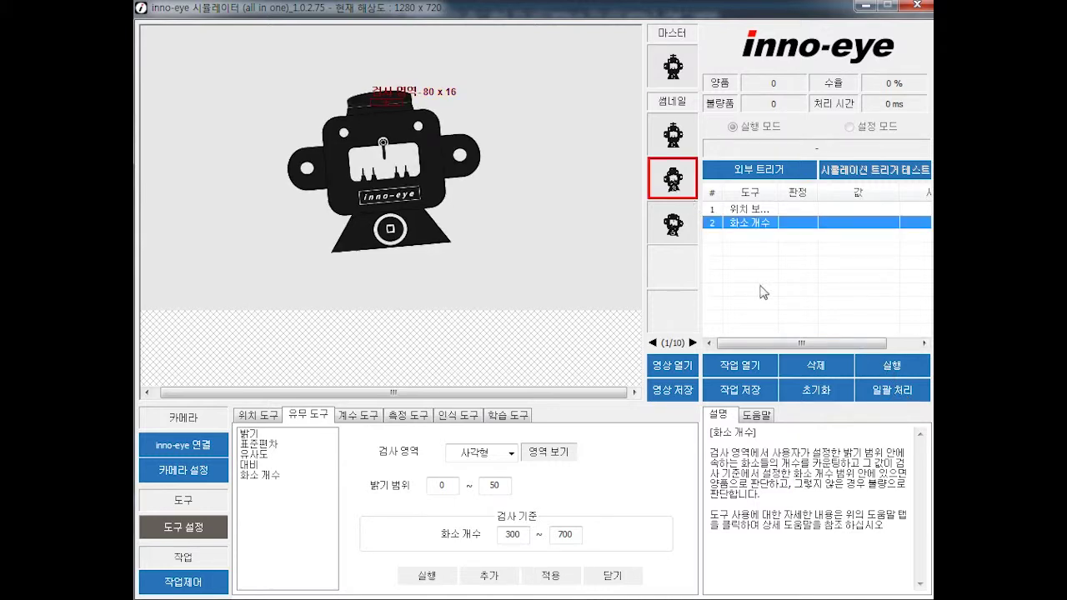
left_click(900, 367)
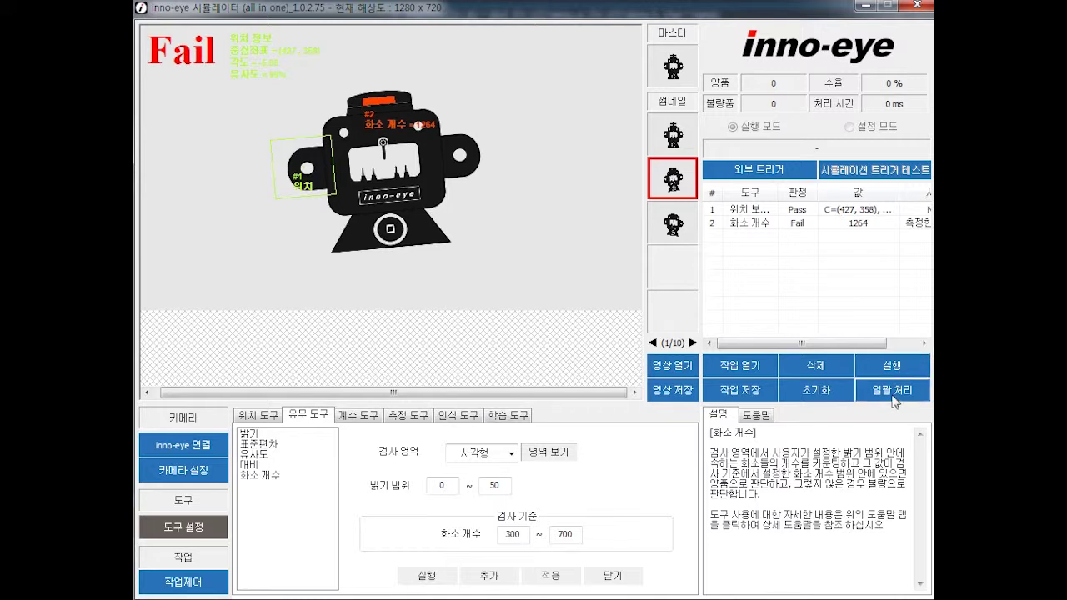
left_click(896, 397)
left_click(546, 440)
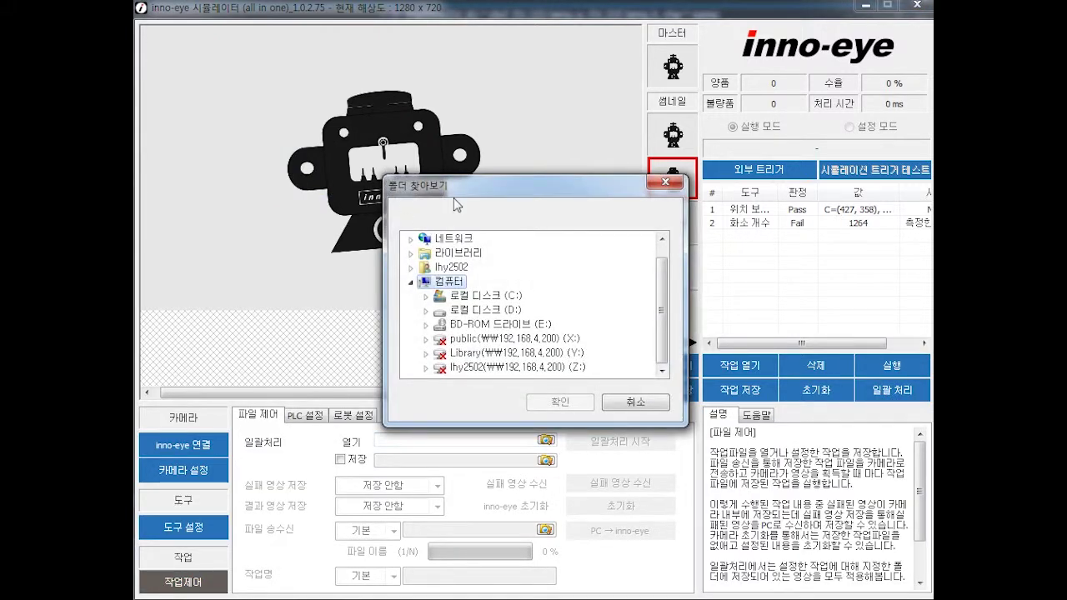
left_click(631, 404)
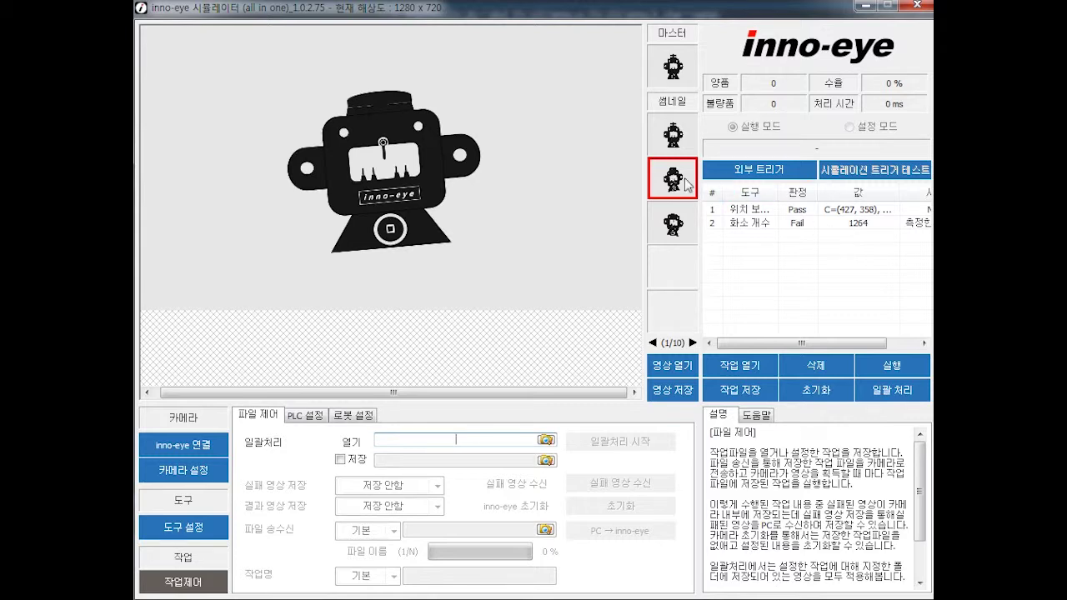
Rerun the job on the second sample image and run it on the third one
left_click(893, 369)
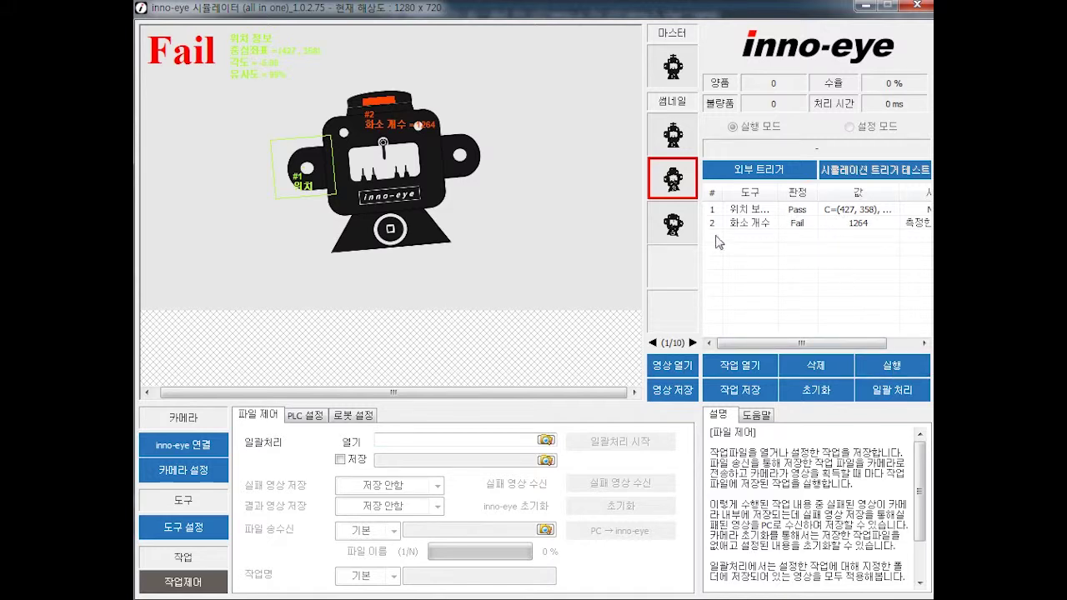
left_click(676, 227)
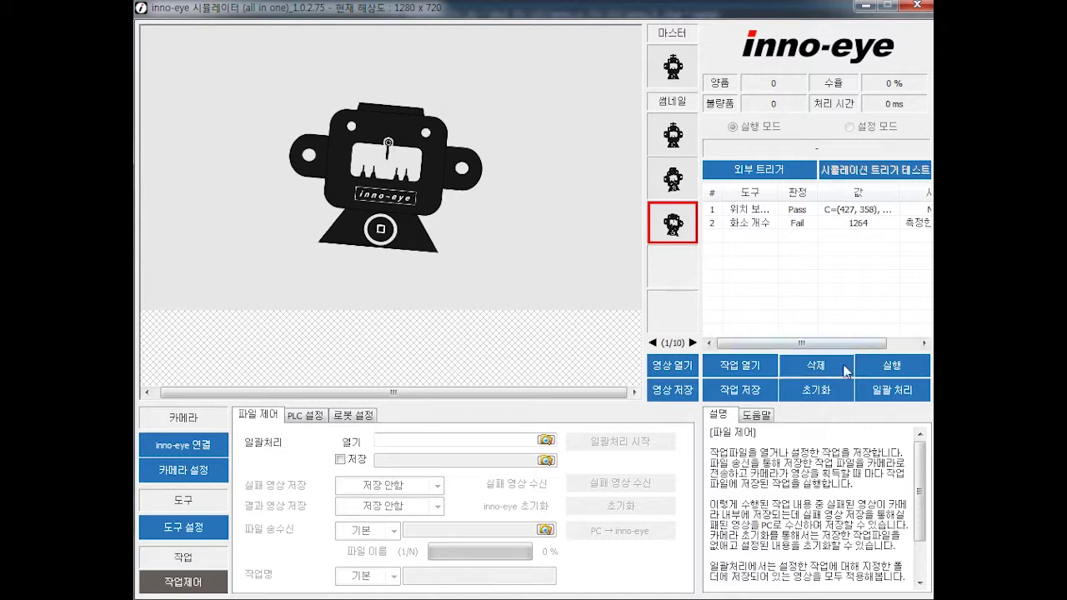
left_click(888, 368)
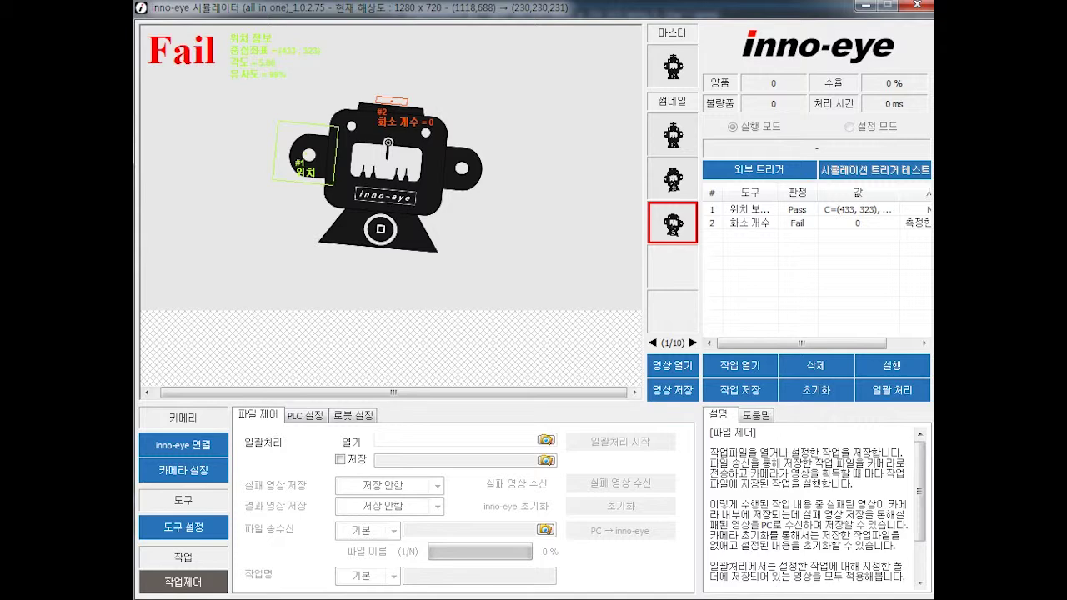
Reopen the settings of the job's 화소 개수 tool on the master image
left_click(676, 74)
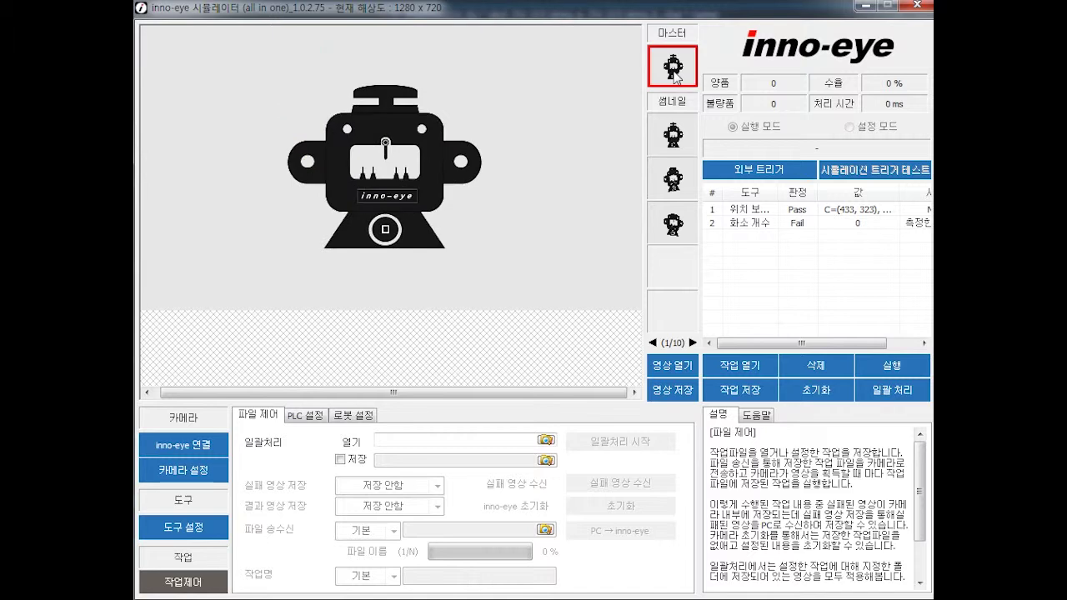
left_click(753, 223)
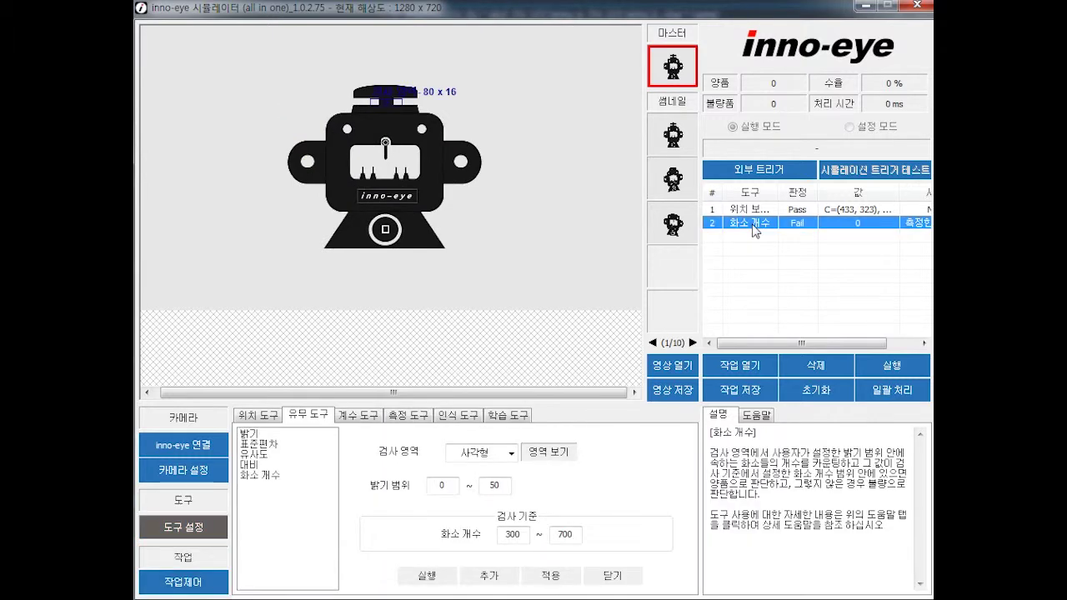